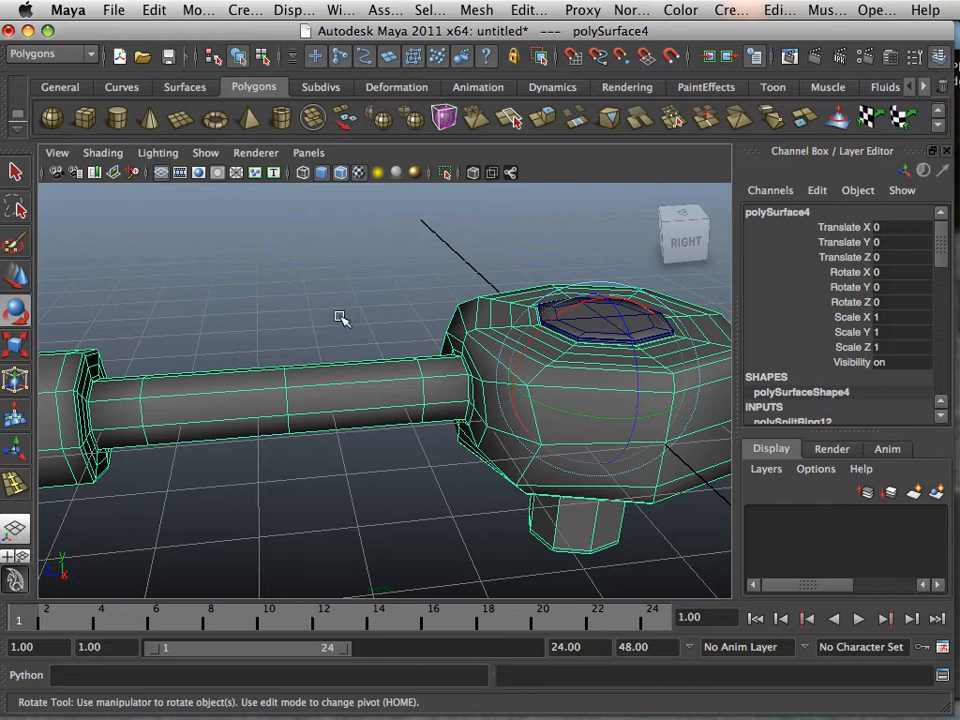
# - Create a polygon cube and move it out of the hammer head to Translate Y 1.403, Z 2.245
pyautogui.click(340, 318)
pyautogui.keyDown('alt'); pyautogui.moveTo(340, 318); pyautogui.dragTo(353, 348); pyautogui.keyUp('alt')
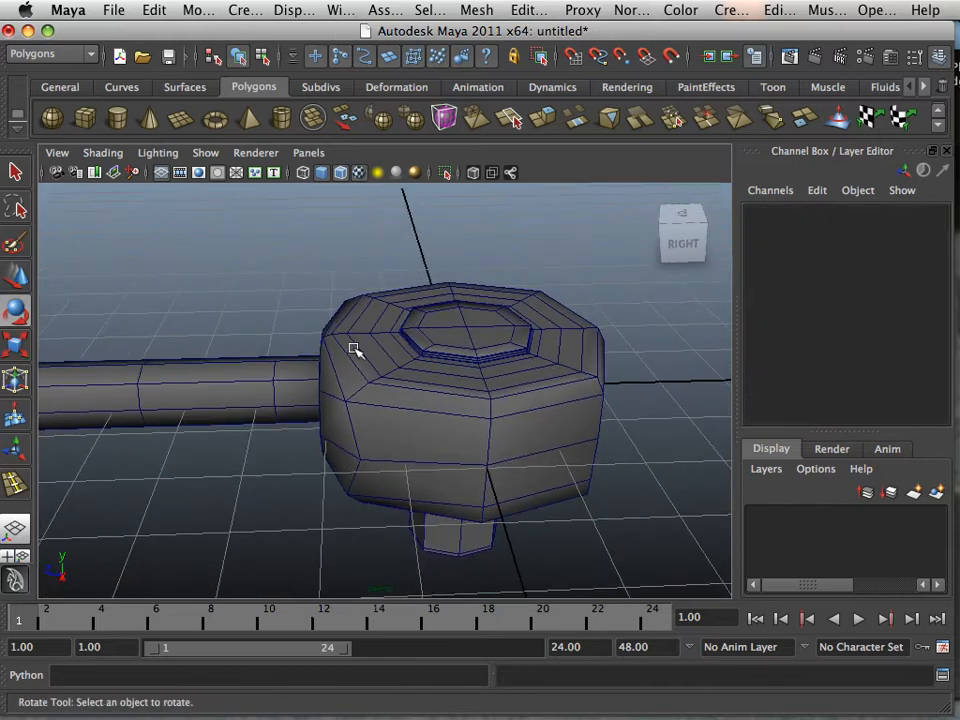
pyautogui.scroll(4, 353, 348)
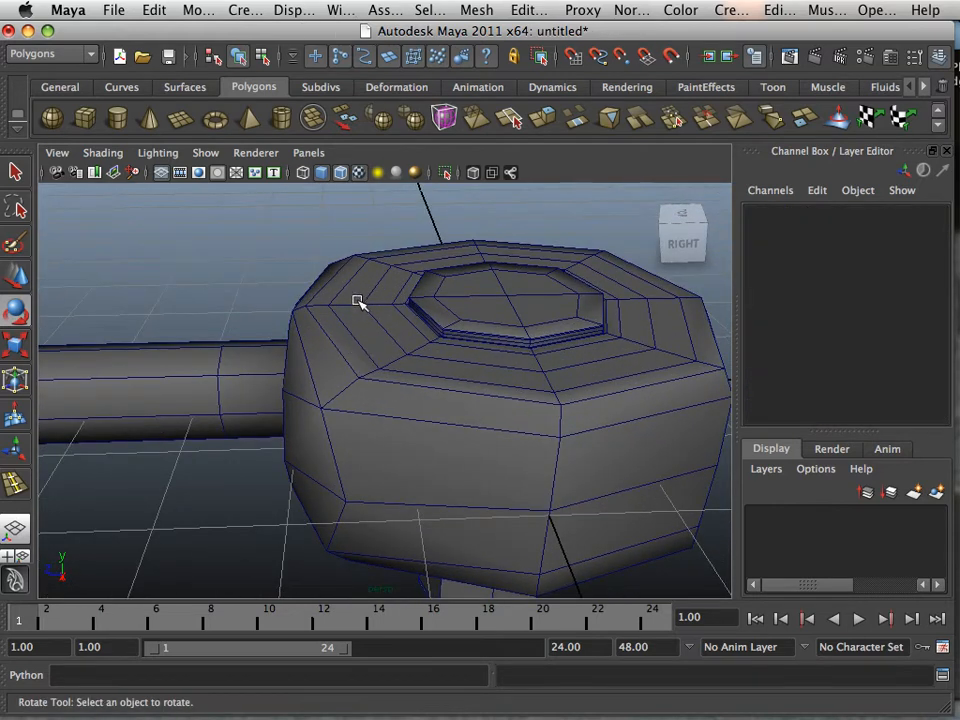
pyautogui.scroll(-5, 357, 304)
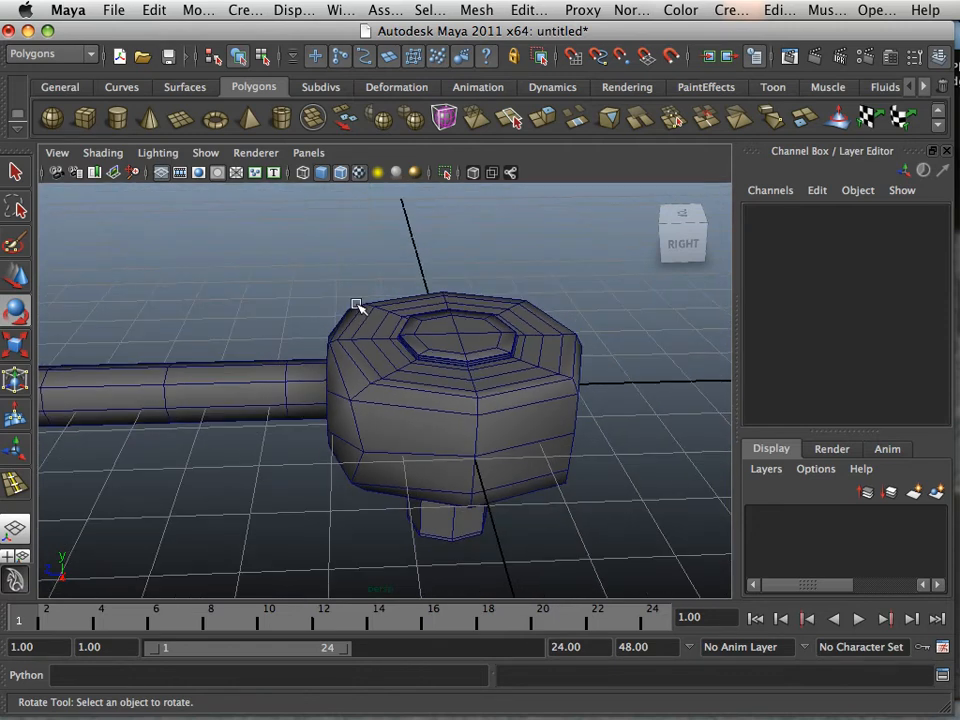
pyautogui.keyDown('alt'); pyautogui.moveTo(393, 319); pyautogui.dragTo(336, 332); pyautogui.keyUp('alt')
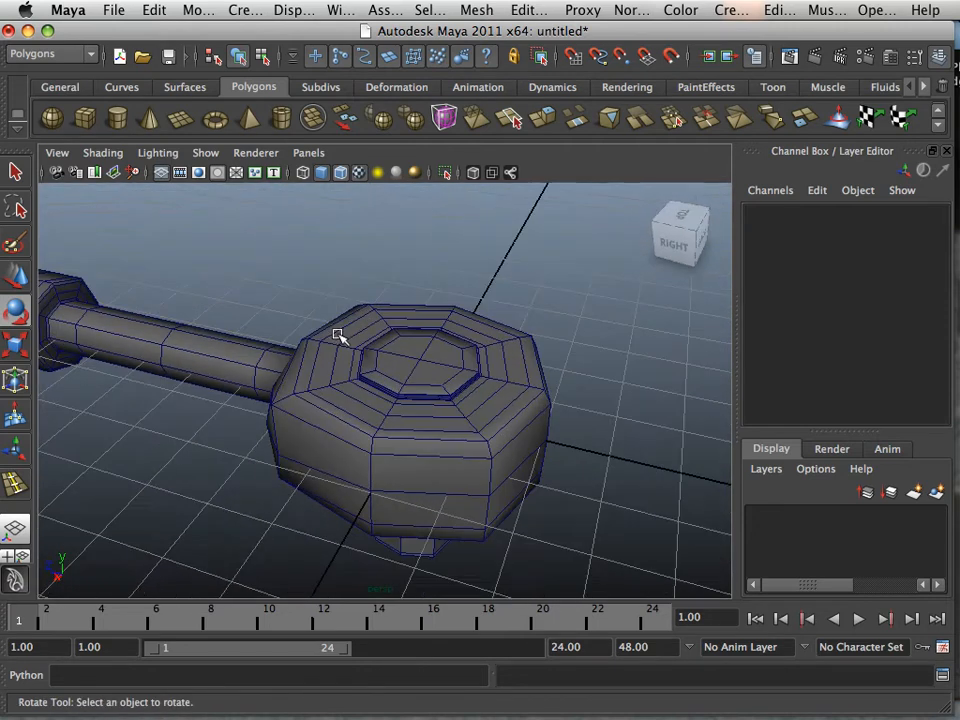
pyautogui.keyDown('alt'); pyautogui.moveTo(336, 332); pyautogui.dragTo(397, 353, button='right'); pyautogui.keyUp('alt')
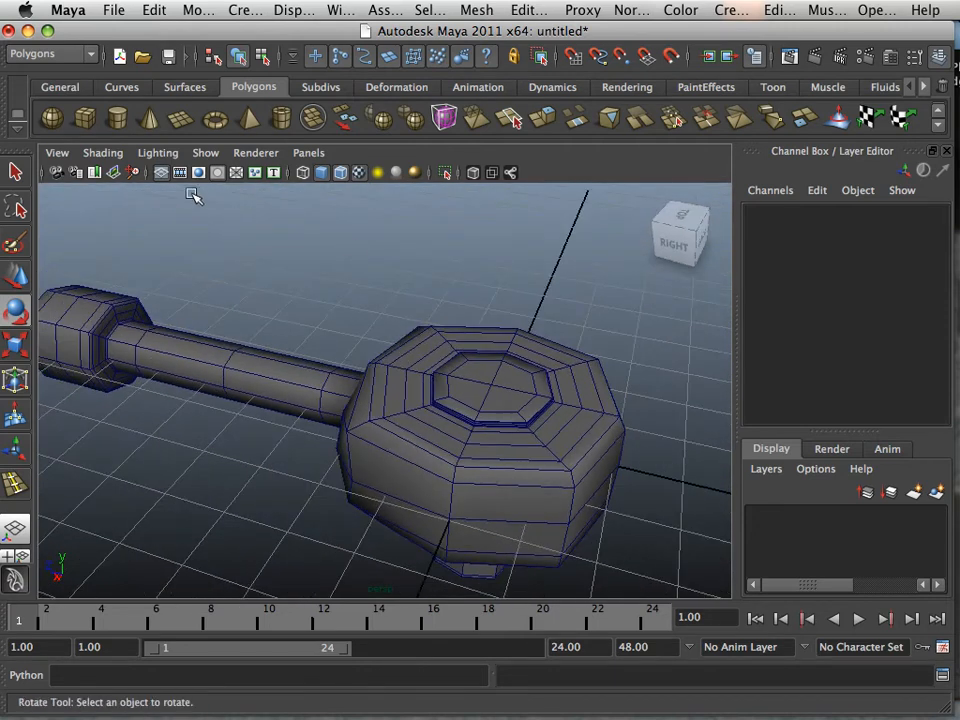
pyautogui.click(91, 128)
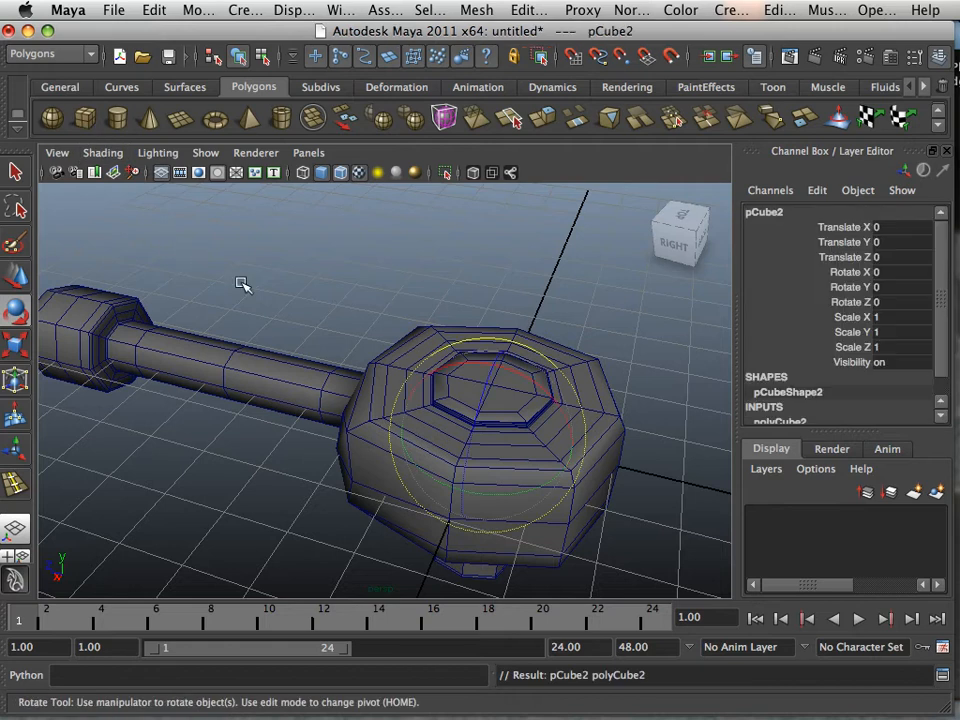
pyautogui.click(20, 280)
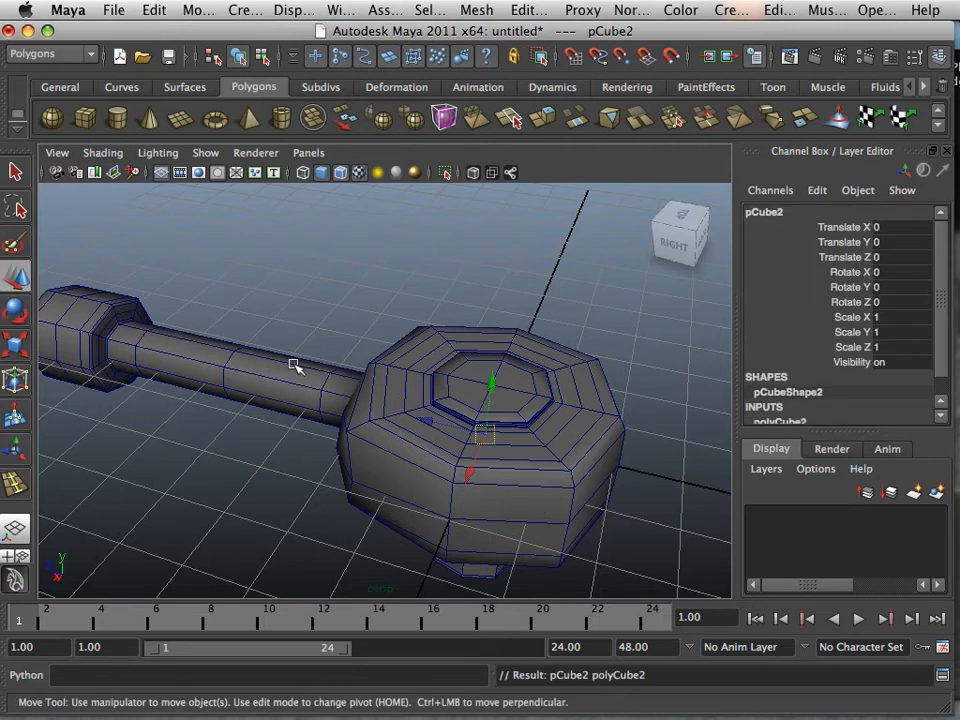
pyautogui.moveTo(427, 428); pyautogui.dragTo(253, 283)
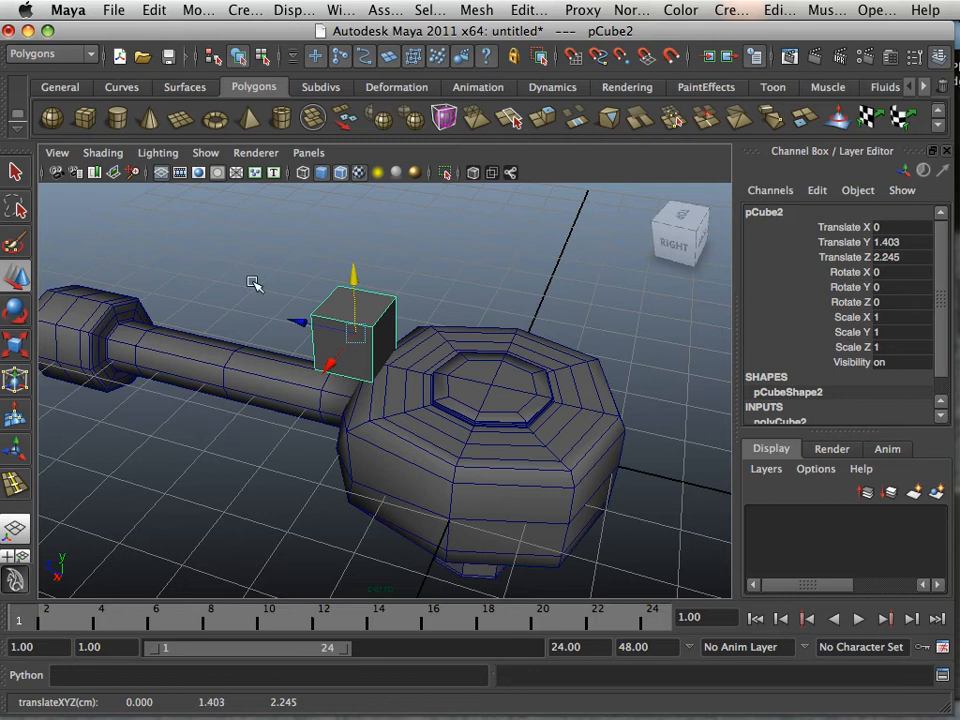
# - Scale the new cube uniformly to 0.365 and move it onto the head's upper face at Translate Y 1.064, Z 1.27
pyautogui.click(17, 347)
pyautogui.moveTo(365, 342); pyautogui.dragTo(327, 334)
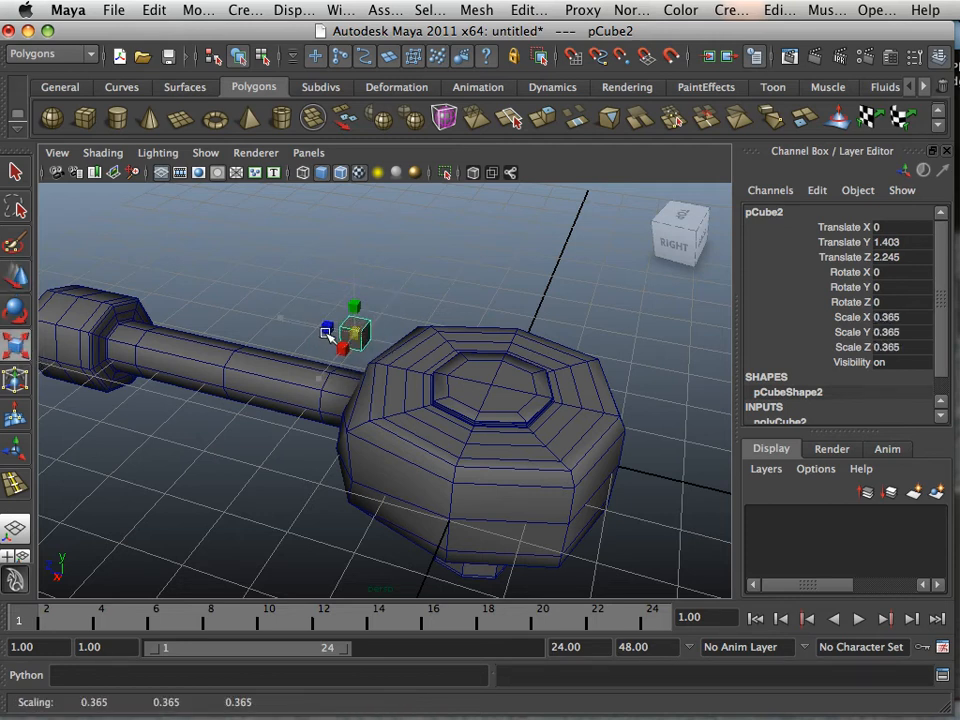
pyautogui.click(18, 280)
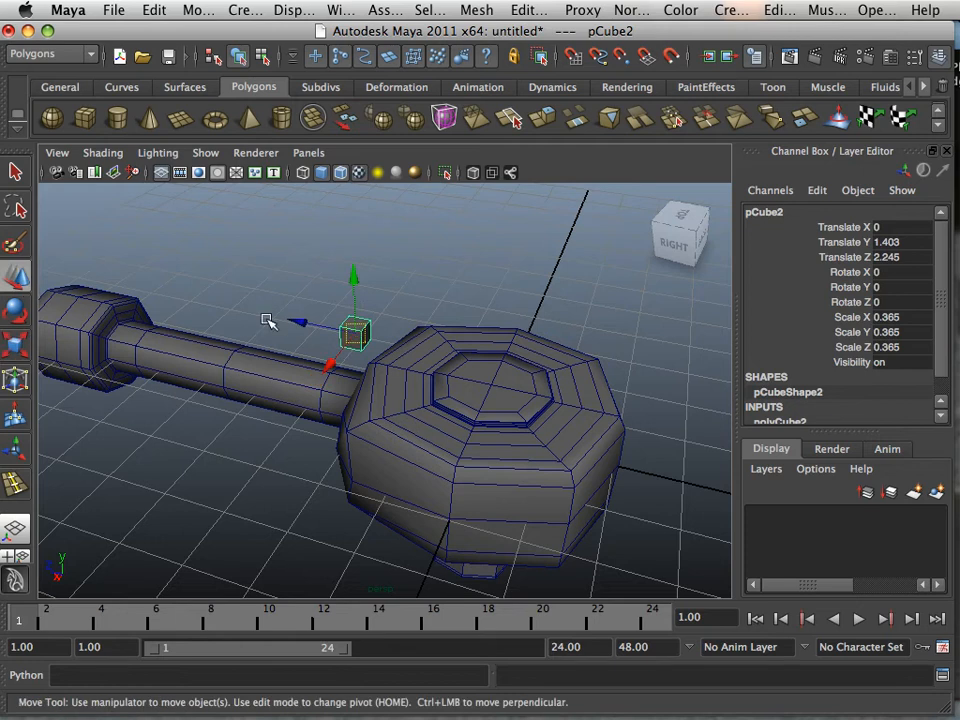
pyautogui.moveTo(306, 326); pyautogui.dragTo(346, 311)
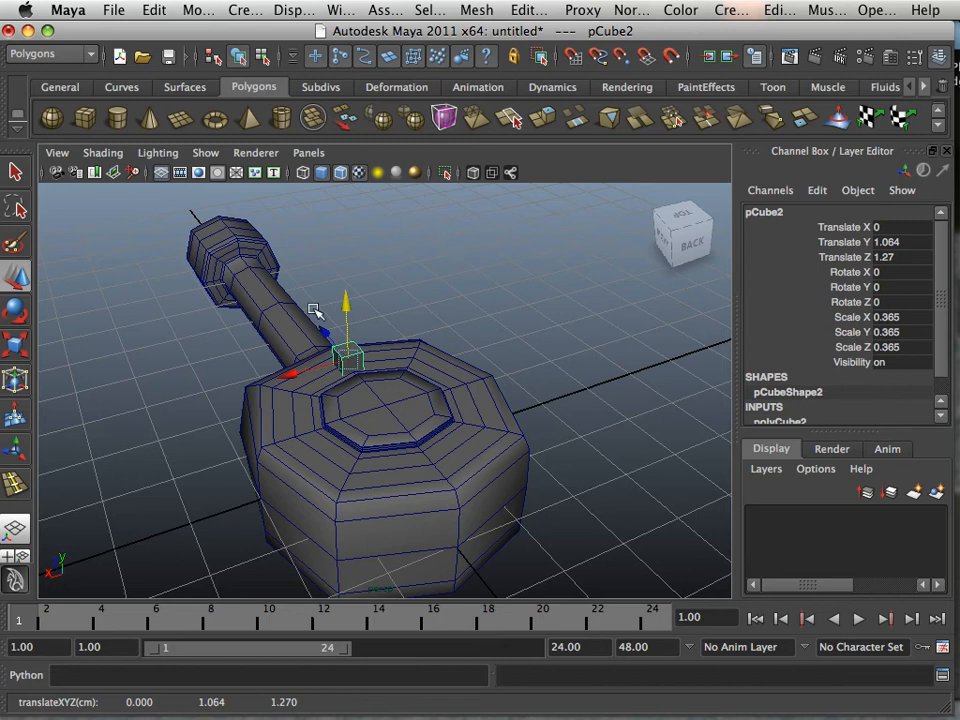
# - Adjust the small cube's height on the head's upper face to Translate Y 1.005
pyautogui.scroll(5, 178, 353)
pyautogui.keyDown('alt'); pyautogui.moveTo(176, 354); pyautogui.dragTo(216, 349); pyautogui.keyUp('alt')
pyautogui.keyDown('alt'); pyautogui.moveTo(216, 349); pyautogui.dragTo(328, 366, button='right'); pyautogui.keyUp('alt')
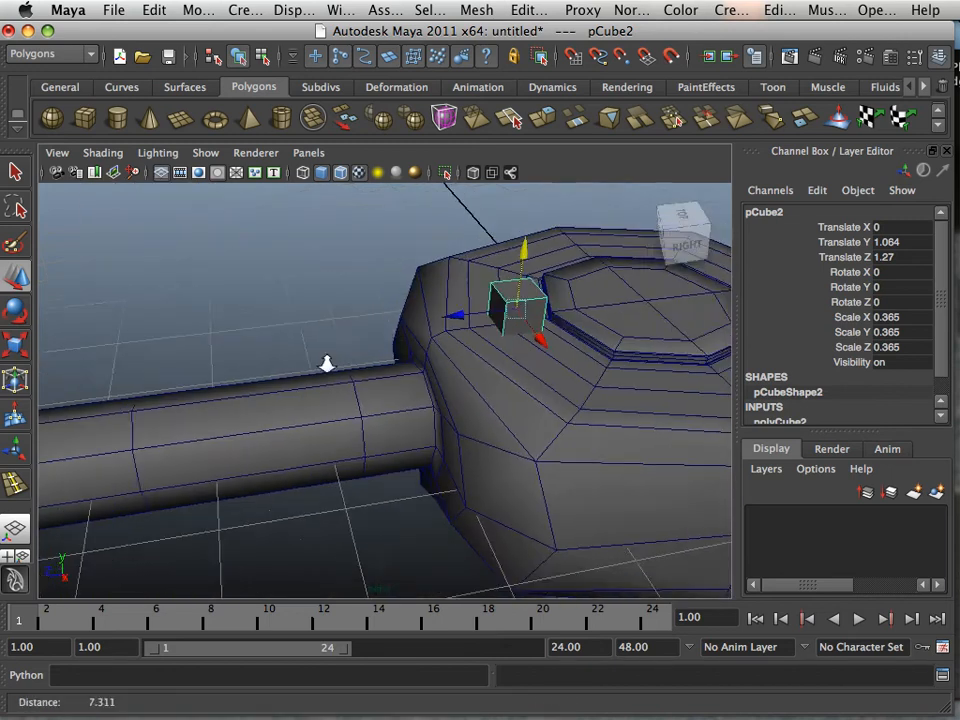
pyautogui.keyDown('alt'); pyautogui.moveTo(328, 366); pyautogui.dragTo(162, 382, button='middle'); pyautogui.keyUp('alt')
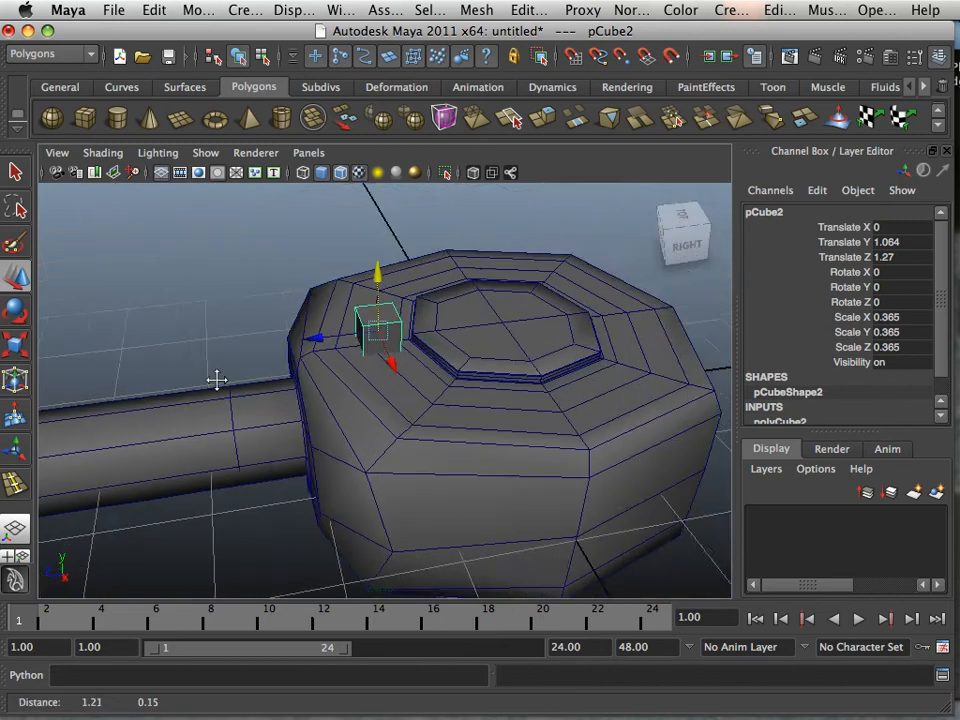
pyautogui.keyDown('alt'); pyautogui.moveTo(162, 382); pyautogui.dragTo(230, 394, button='right'); pyautogui.keyUp('alt')
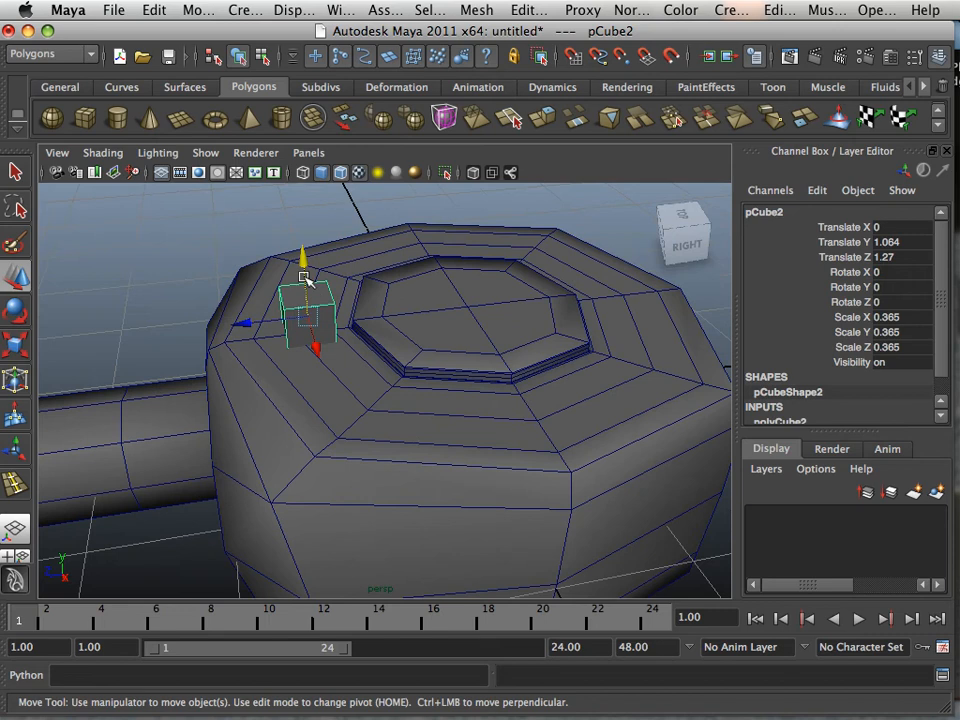
pyautogui.moveTo(306, 279); pyautogui.dragTo(300, 233)
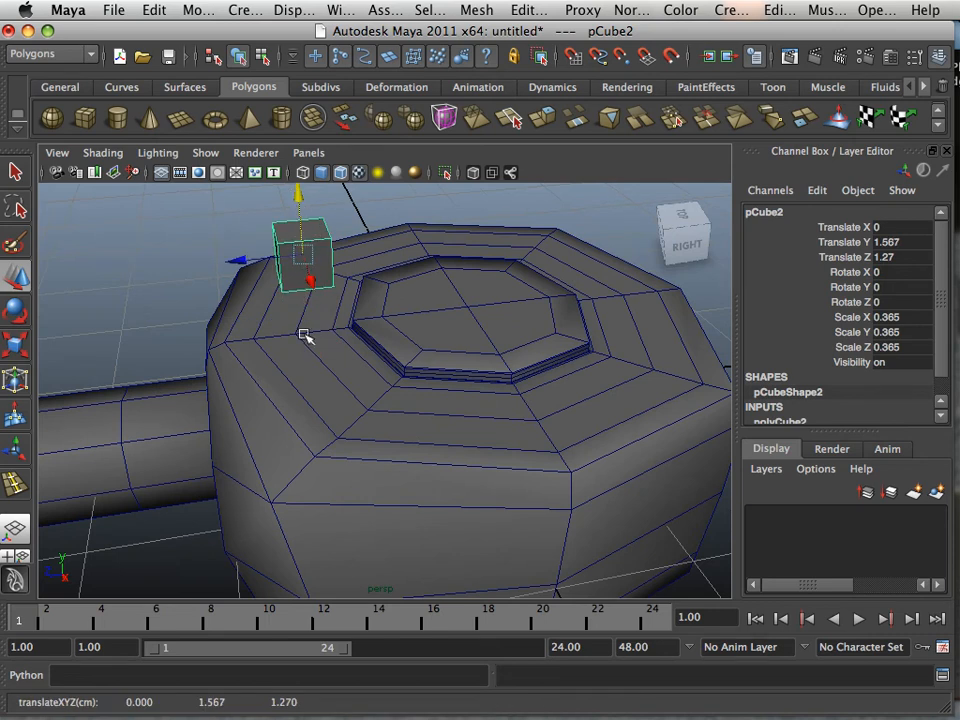
pyautogui.moveTo(303, 201); pyautogui.dragTo(303, 279)
pyautogui.keyDown('alt'); pyautogui.moveTo(250, 310); pyautogui.dragTo(383, 322); pyautogui.keyUp('alt')
pyautogui.keyDown('alt'); pyautogui.moveTo(383, 322); pyautogui.dragTo(420, 399, button='middle'); pyautogui.keyUp('alt')
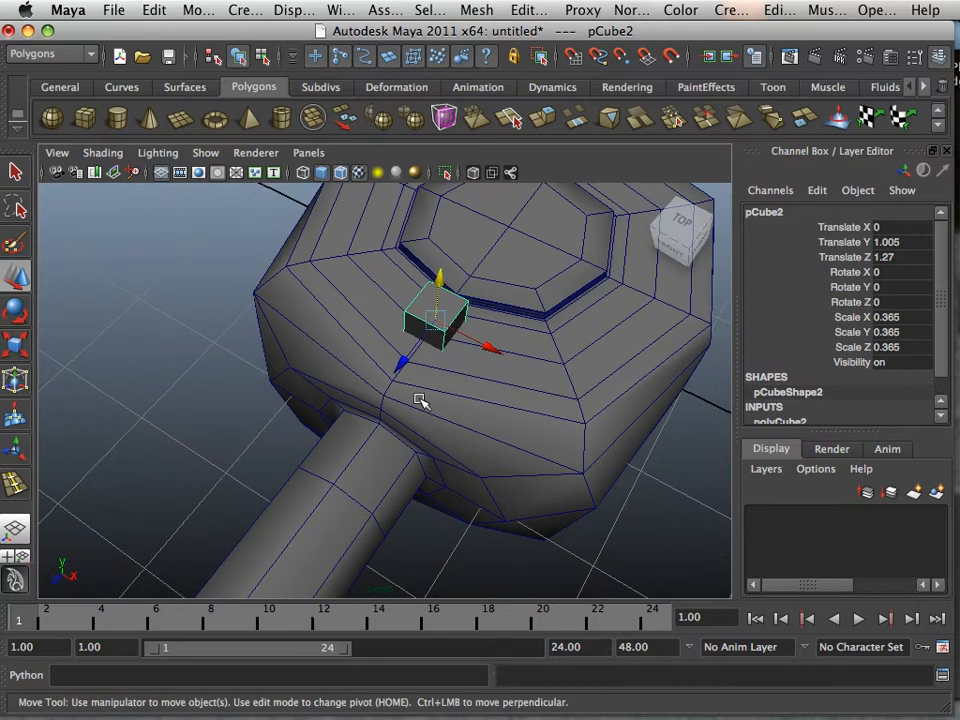
# - Reselect the small cube in object mode and shift it sideways to Translate X 0.055
pyautogui.rightClick(422, 345)
pyautogui.click(476, 332)
pyautogui.click(440, 368)
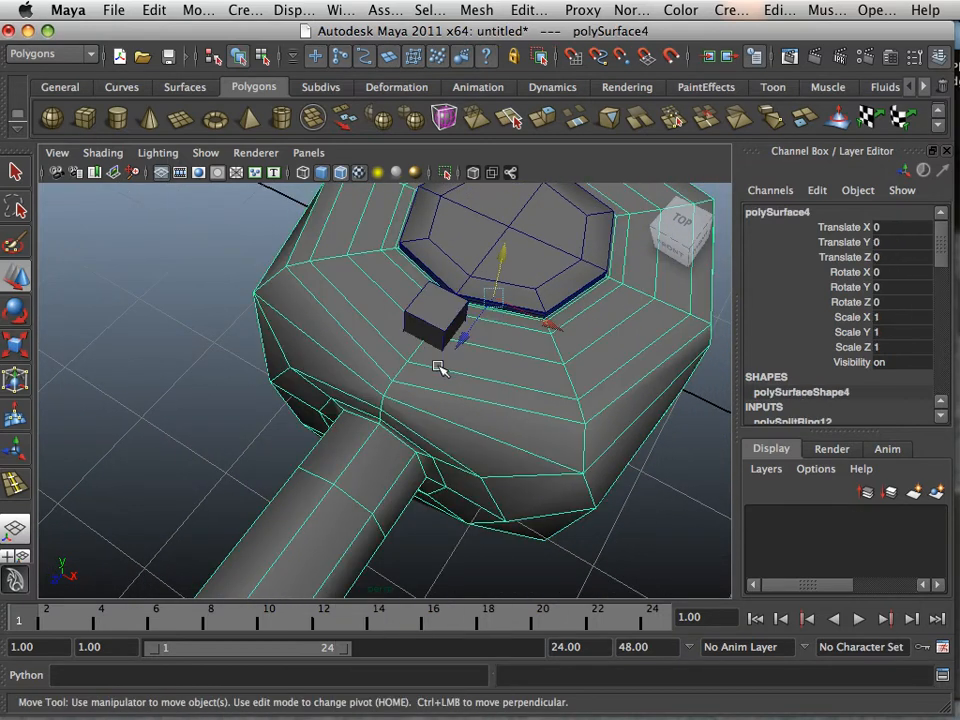
pyautogui.keyDown('alt'); pyautogui.moveTo(432, 370); pyautogui.dragTo(256, 432); pyautogui.keyUp('alt')
pyautogui.keyDown('alt'); pyautogui.moveTo(256, 432); pyautogui.dragTo(360, 456, button='right'); pyautogui.keyUp('alt')
pyautogui.keyDown('alt'); pyautogui.moveTo(360, 456); pyautogui.dragTo(354, 403, button='middle'); pyautogui.keyUp('alt')
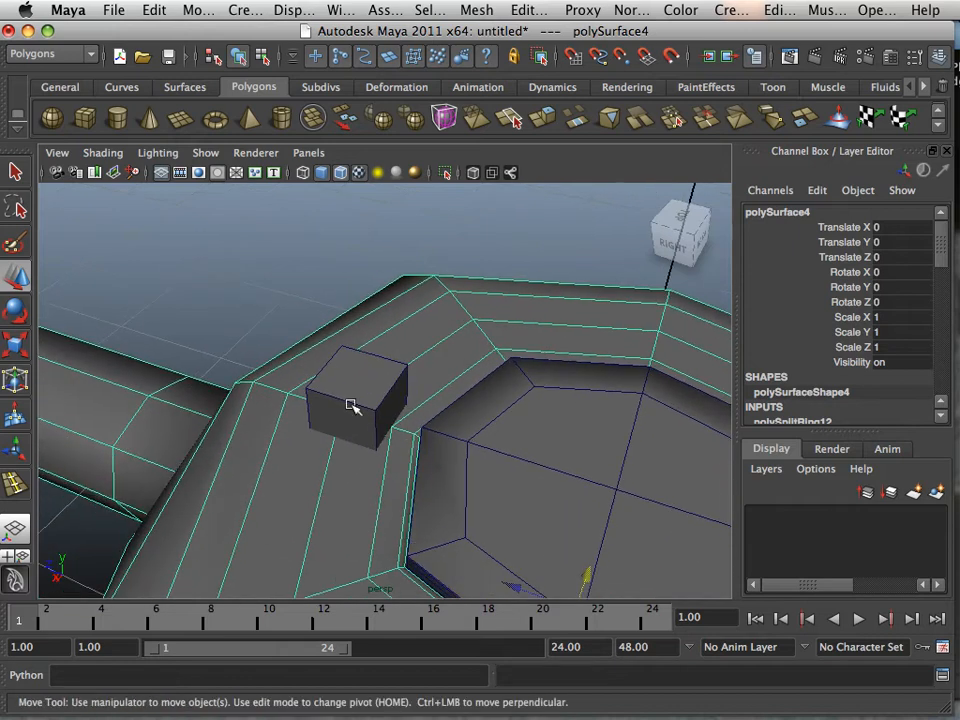
pyautogui.click(340, 420)
pyautogui.moveTo(330, 444); pyautogui.dragTo(306, 422)
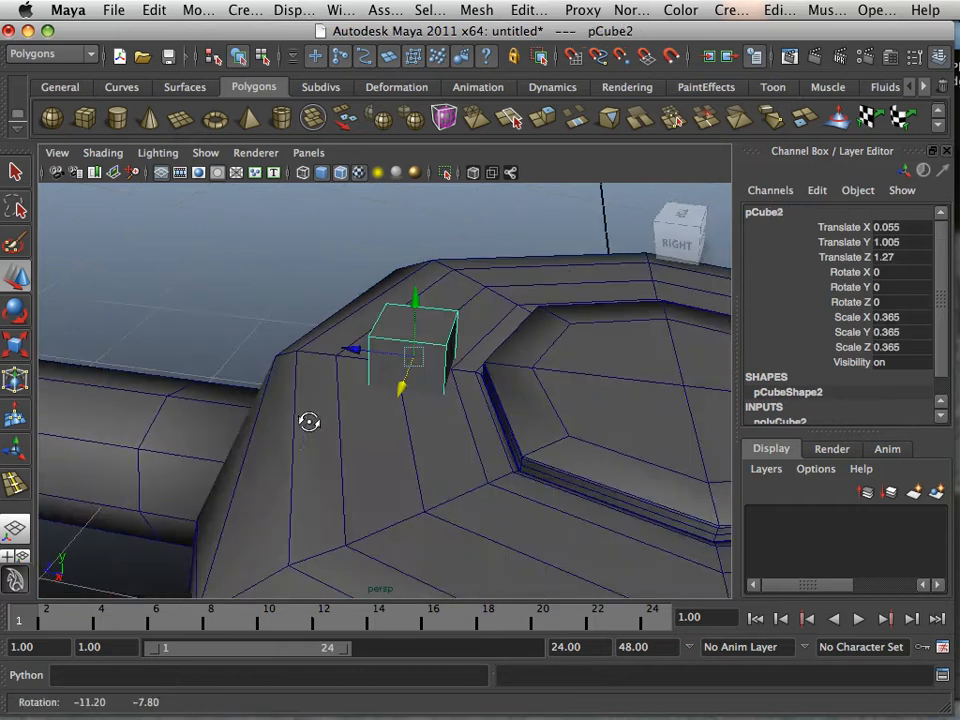
# - Extrude the small cube's upper face upward twice to form a tall segmented post
pyautogui.keyDown('alt'); pyautogui.moveTo(306, 422); pyautogui.dragTo(348, 444, button='right'); pyautogui.keyUp('alt')
pyautogui.keyDown('alt'); pyautogui.moveTo(348, 444); pyautogui.dragTo(289, 444); pyautogui.keyUp('alt')
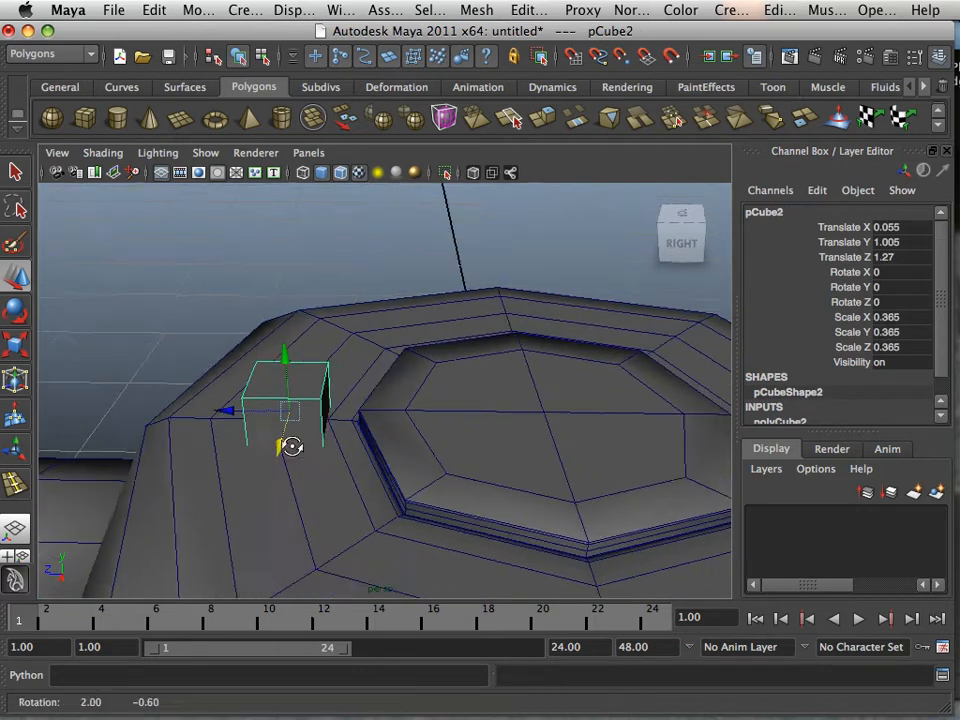
pyautogui.keyDown('alt'); pyautogui.moveTo(289, 444); pyautogui.dragTo(285, 444, button='right'); pyautogui.keyUp('alt')
pyautogui.keyDown('alt'); pyautogui.moveTo(285, 444); pyautogui.dragTo(229, 452); pyautogui.keyUp('alt')
pyautogui.moveTo(249, 389); pyautogui.dragTo(252, 379, button='right')
pyautogui.click(252, 376)
pyautogui.keyDown('alt'); pyautogui.moveTo(252, 376); pyautogui.dragTo(364, 401, button='middle'); pyautogui.keyUp('alt')
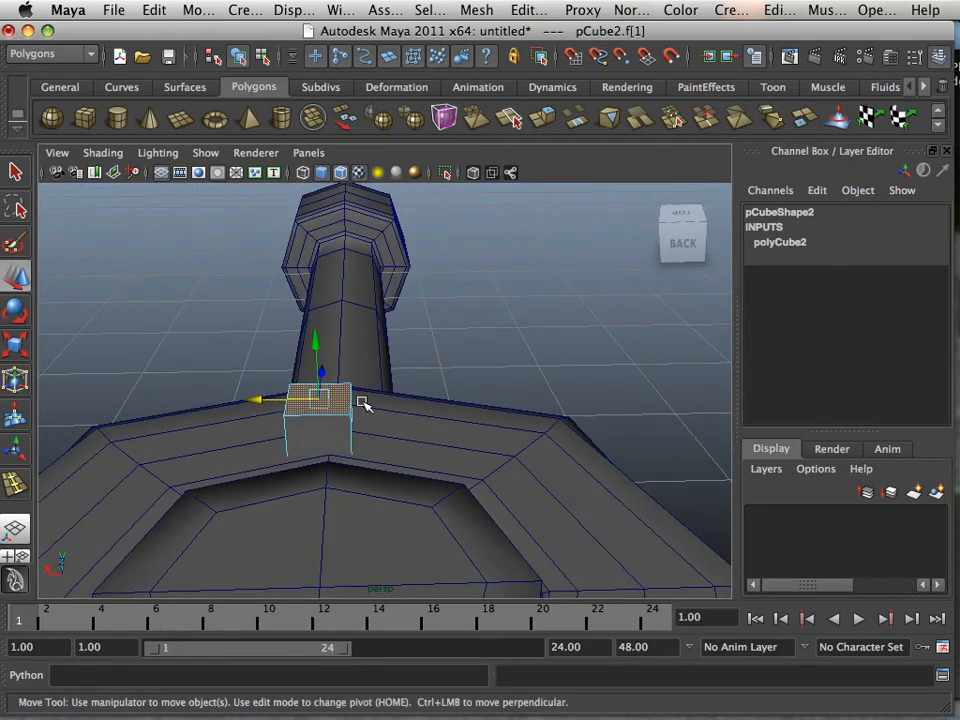
pyautogui.click(538, 118)
pyautogui.moveTo(319, 346); pyautogui.dragTo(272, 289)
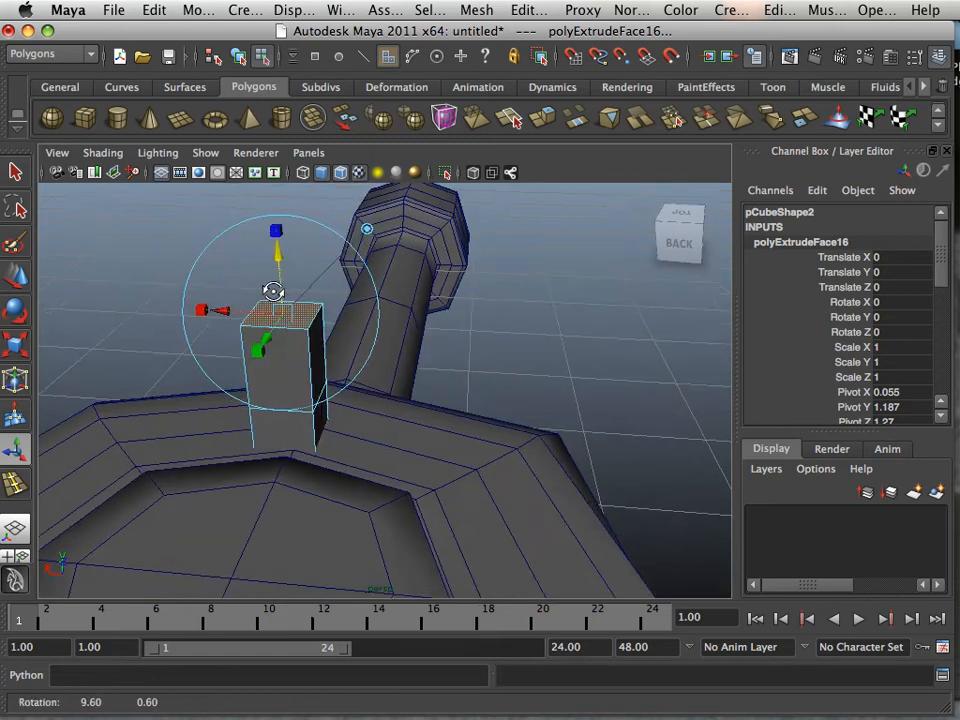
pyautogui.click(536, 120)
pyautogui.moveTo(278, 246); pyautogui.dragTo(295, 330)
# - Extrude the two opposite side faces of the post's uppermost segment and scale them down into smaller inset faces
pyautogui.click(487, 391)
pyautogui.click(279, 327)
pyautogui.click(350, 352)
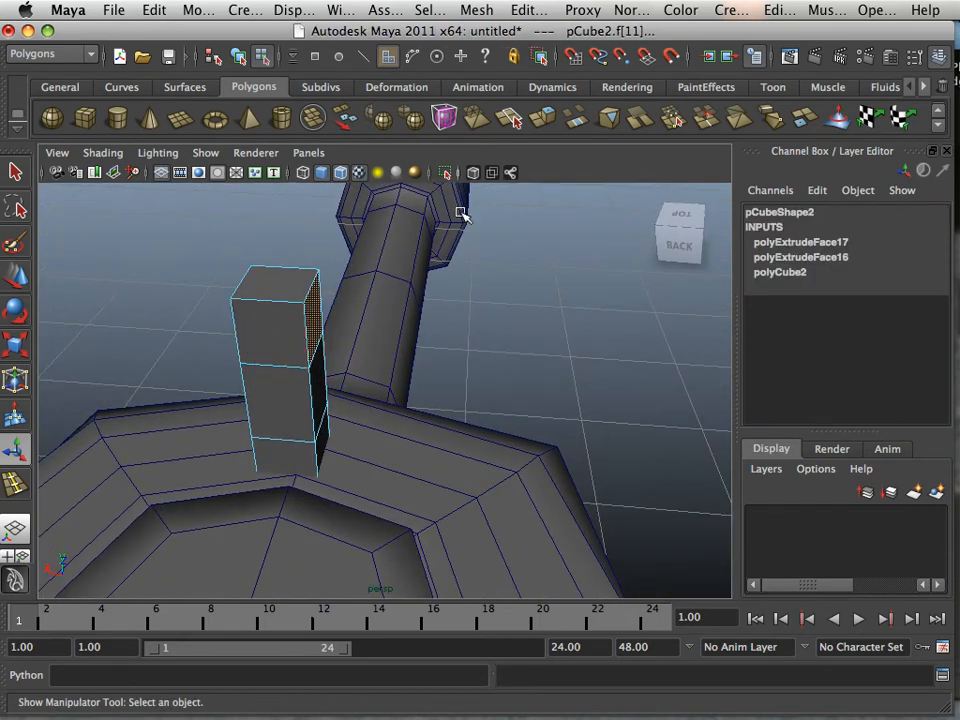
pyautogui.click(533, 127)
pyautogui.keyDown('alt'); pyautogui.moveTo(430, 260); pyautogui.dragTo(340, 318); pyautogui.keyUp('alt')
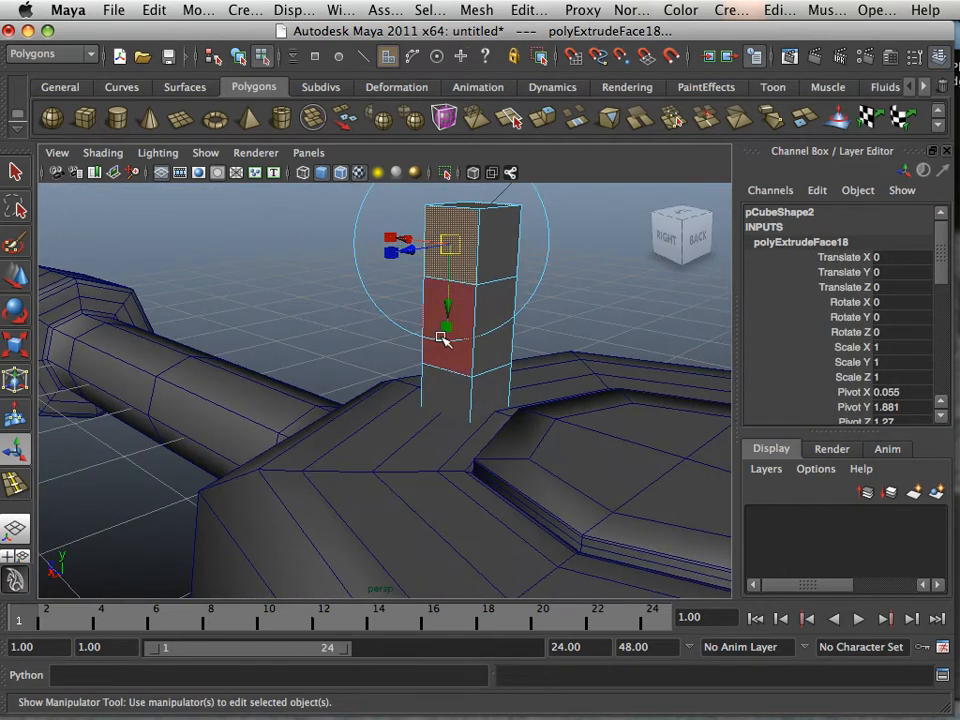
pyautogui.moveTo(446, 333); pyautogui.dragTo(448, 280)
pyautogui.moveTo(372, 263)
pyautogui.keyDown('alt'); pyautogui.mouseDown()
pyautogui.moveTo(446, 253)
pyautogui.moveTo(481, 262)
pyautogui.moveTo(371, 288)
pyautogui.mouseUp(); pyautogui.keyUp('alt')
# - Extrude the inset side faces outward into two horizontal arms, and extrude again to add a short segment at each tip
pyautogui.click(549, 124)
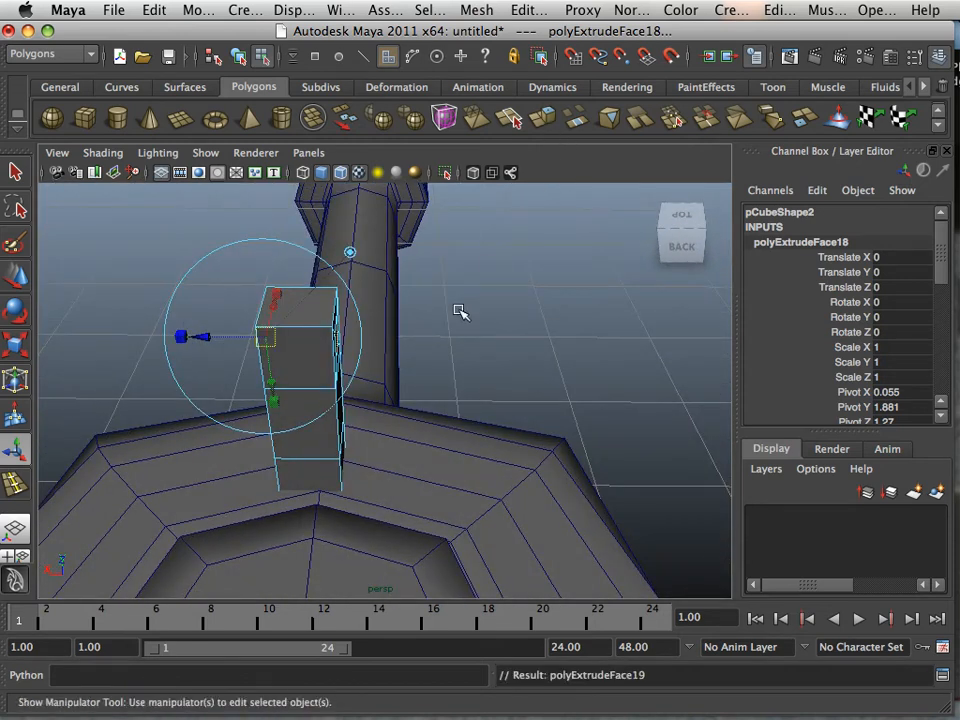
pyautogui.keyDown('alt'); pyautogui.moveTo(459, 311); pyautogui.dragTo(418, 332); pyautogui.keyUp('alt')
pyautogui.moveTo(185, 345); pyautogui.dragTo(68, 328)
pyautogui.click(549, 121)
# - Extrude the arm-tip faces that face the head's center into two prongs, and extrude again to add short end segments
pyautogui.click(422, 397)
pyautogui.click(392, 386)
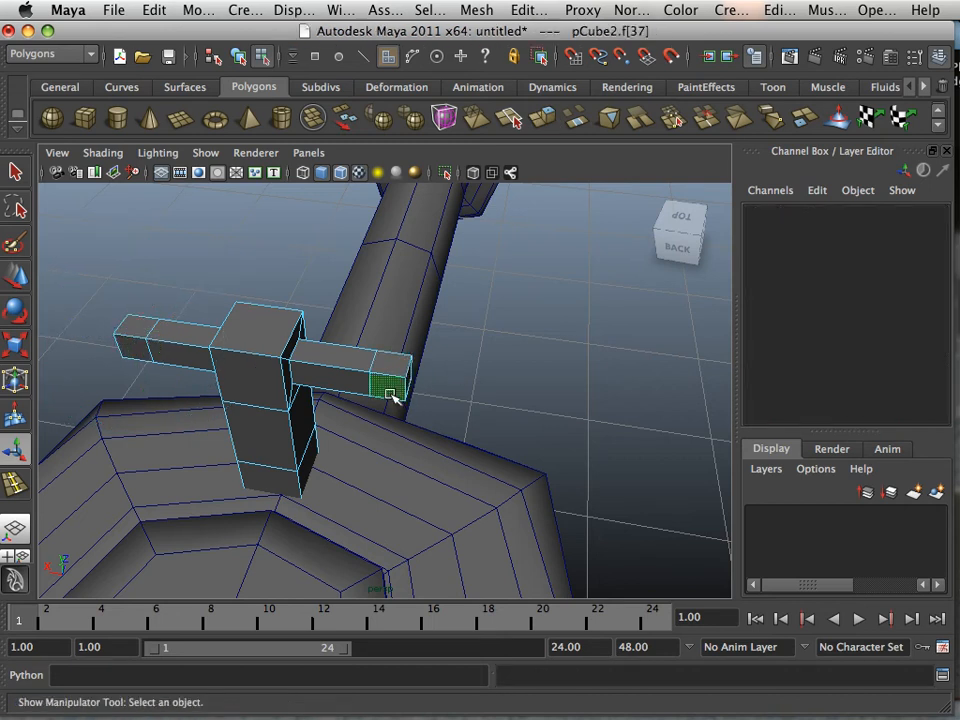
pyautogui.keyDown('shift'); pyautogui.click(140, 352); pyautogui.keyUp('shift')
pyautogui.keyDown('alt'); pyautogui.moveTo(396, 386); pyautogui.dragTo(553, 223); pyautogui.keyUp('alt')
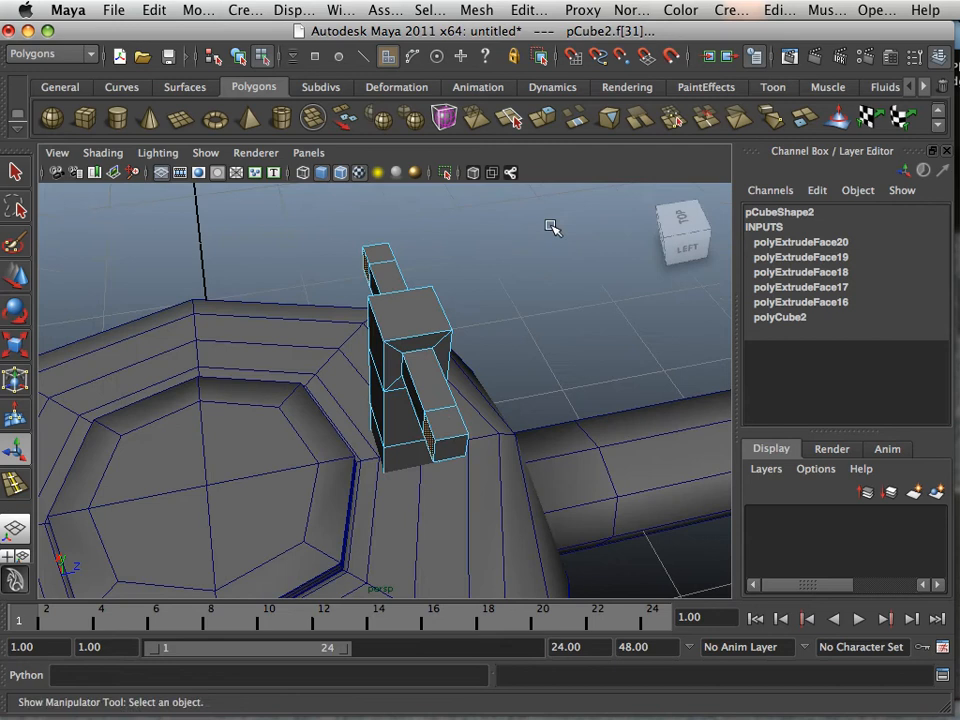
pyautogui.click(541, 118)
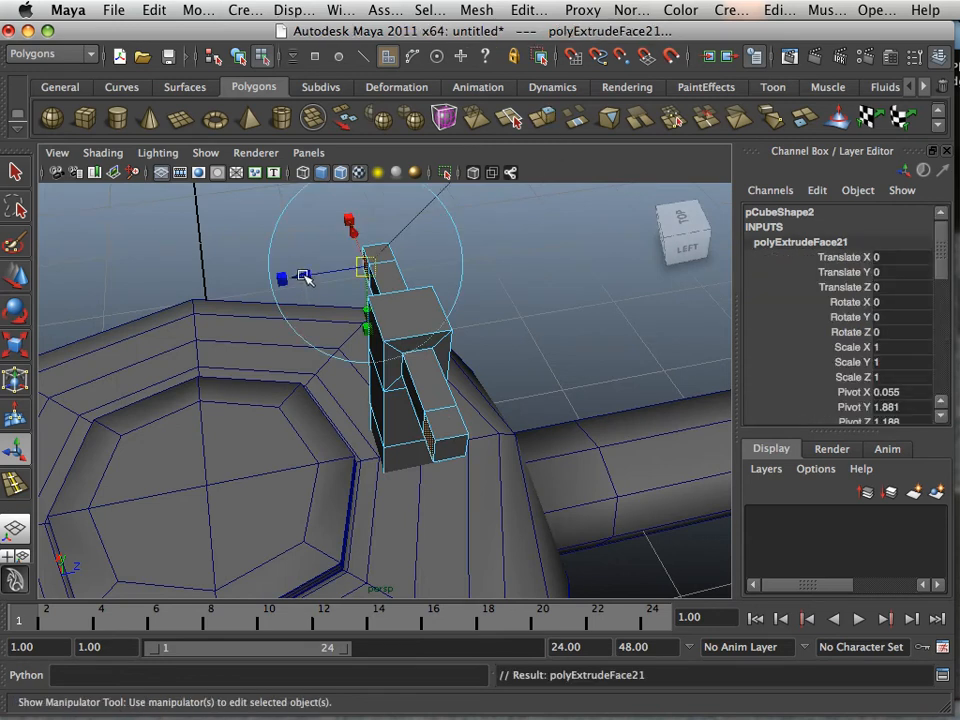
pyautogui.moveTo(305, 276); pyautogui.dragTo(185, 285)
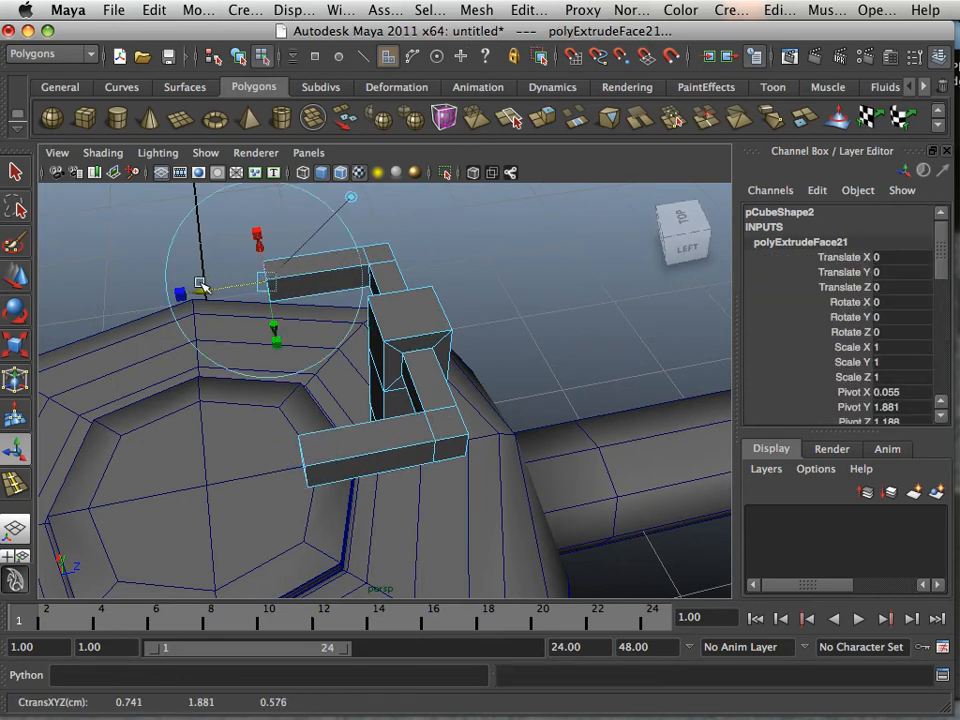
pyautogui.click(541, 118)
pyautogui.moveTo(211, 296); pyautogui.dragTo(176, 294)
pyautogui.click(211, 279)
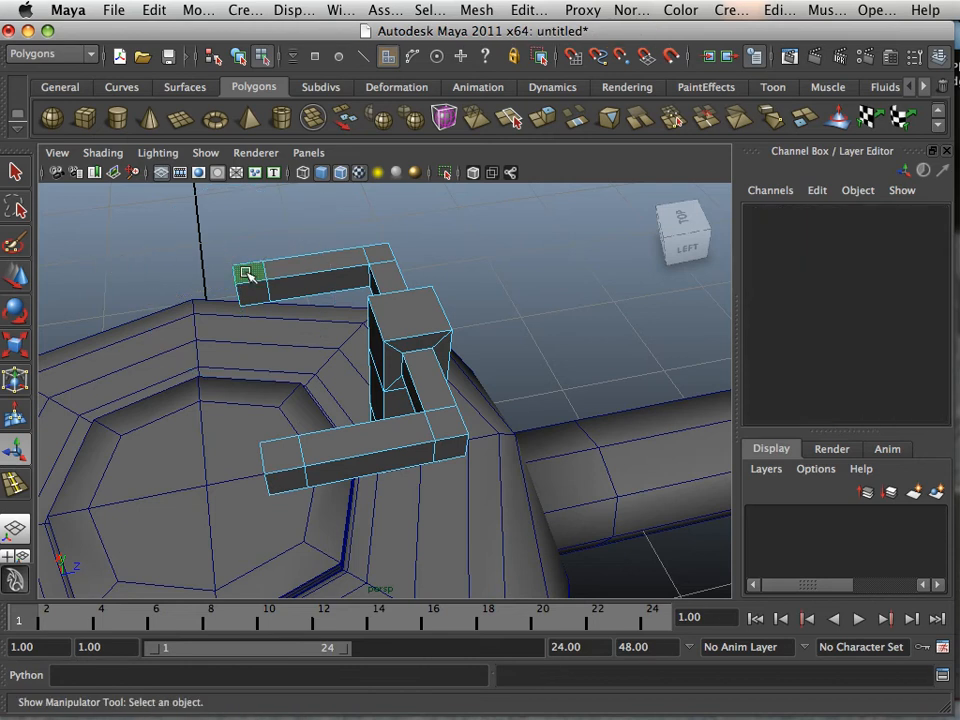
# - Extrude the upper faces of both prong end segments upward into two vertical posts
pyautogui.click(247, 274)
pyautogui.keyDown('shift'); pyautogui.click(278, 452); pyautogui.keyUp('shift')
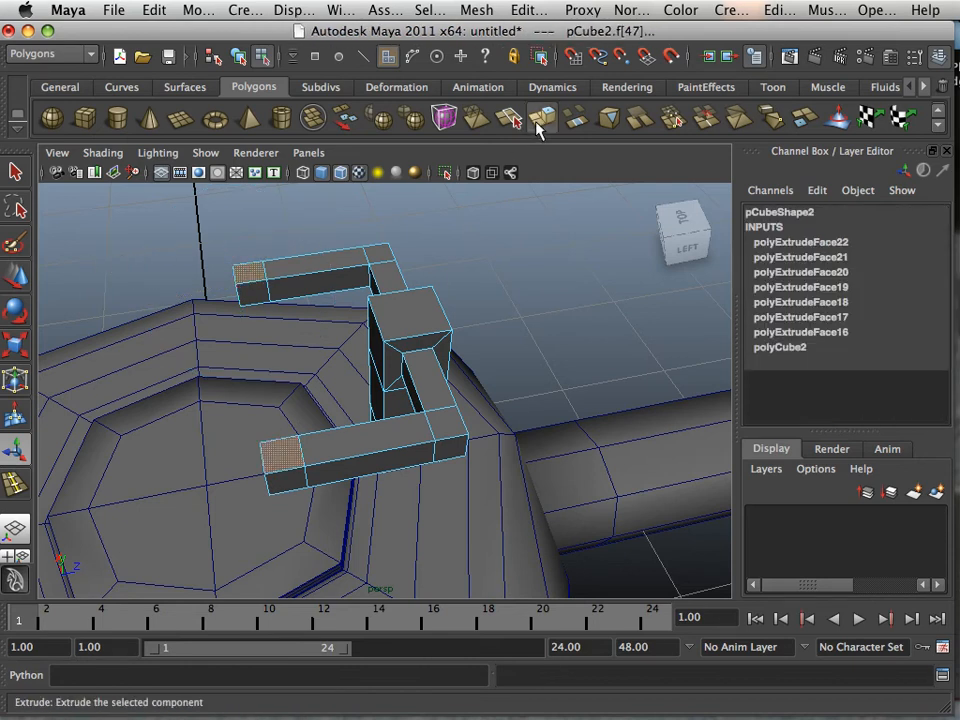
pyautogui.click(541, 118)
pyautogui.keyDown('alt'); pyautogui.moveTo(246, 221); pyautogui.dragTo(252, 240); pyautogui.keyUp('alt')
pyautogui.keyDown('alt'); pyautogui.moveTo(252, 240); pyautogui.dragTo(291, 306, button='middle'); pyautogui.keyUp('alt')
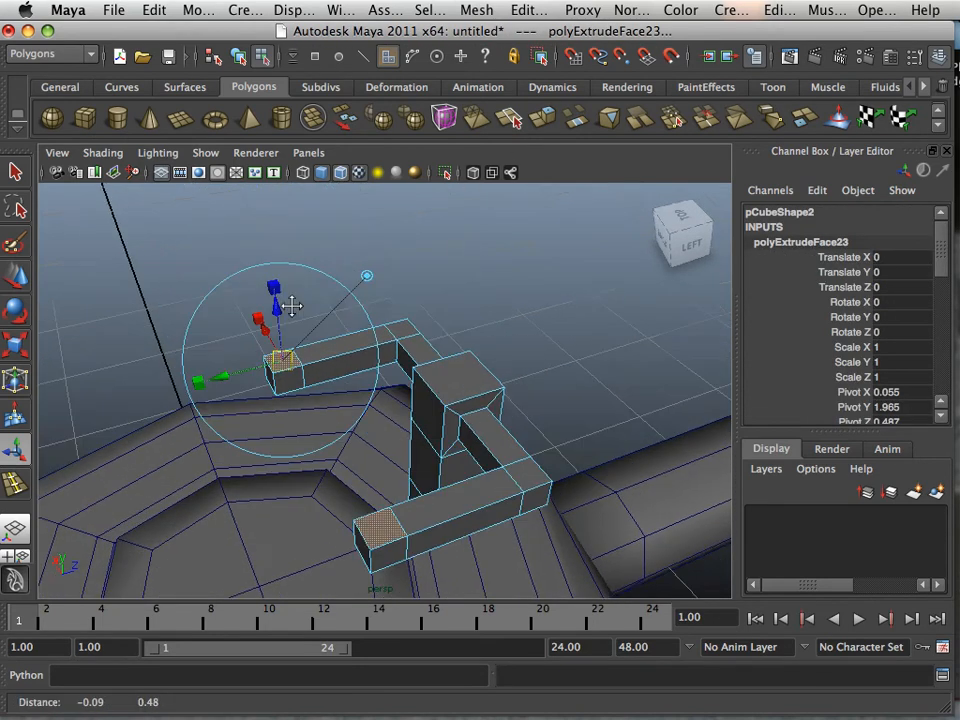
pyautogui.keyDown('alt'); pyautogui.moveTo(291, 306); pyautogui.dragTo(309, 188); pyautogui.keyUp('alt')
# - Extrude the upper faces of both vertical posts again and scale them inward to inset them
pyautogui.keyDown('alt'); pyautogui.moveTo(336, 306); pyautogui.dragTo(492, 346); pyautogui.keyUp('alt')
pyautogui.keyDown('alt'); pyautogui.moveTo(492, 346); pyautogui.dragTo(390, 369, button='middle'); pyautogui.keyUp('alt')
pyautogui.click(544, 121)
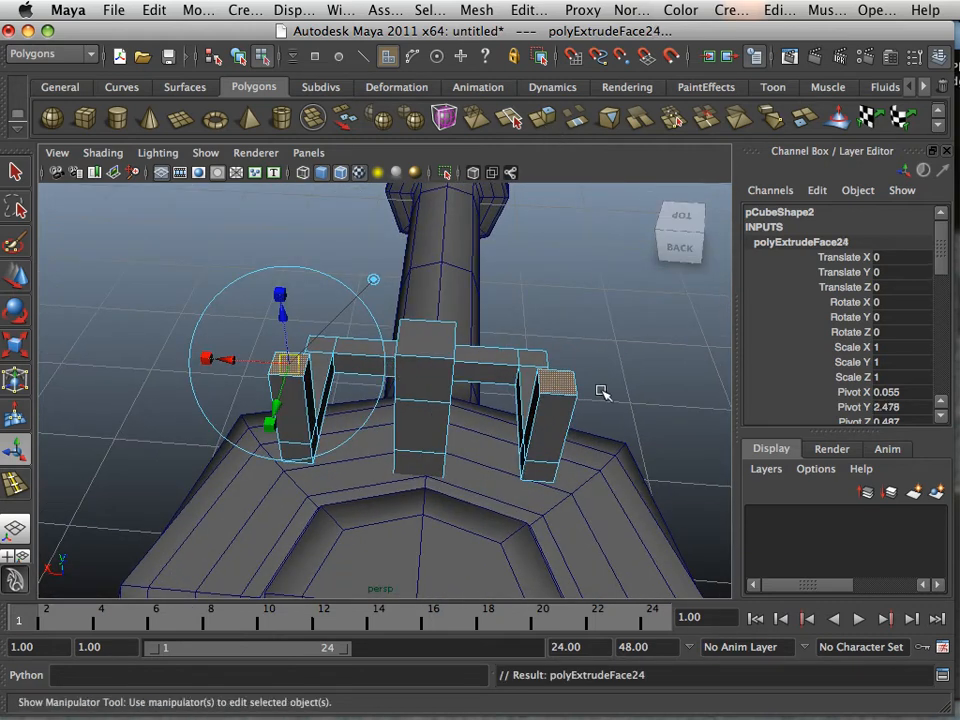
pyautogui.moveTo(207, 358); pyautogui.dragTo(281, 413)
pyautogui.keyDown('alt'); pyautogui.moveTo(612, 403); pyautogui.dragTo(535, 398); pyautogui.keyUp('alt')
pyautogui.keyDown('alt'); pyautogui.moveTo(535, 398); pyautogui.dragTo(583, 416, button='middle'); pyautogui.keyUp('alt')
pyautogui.keyDown('alt'); pyautogui.moveTo(583, 416); pyautogui.dragTo(489, 399); pyautogui.keyUp('alt')
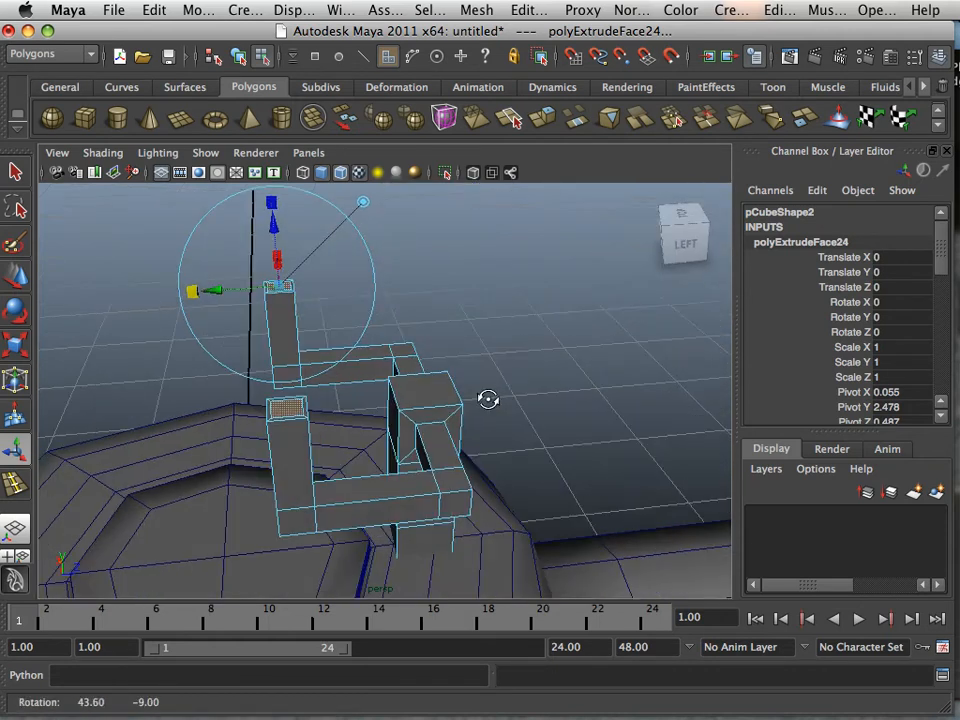
# - Insert an edge loop just below the top of each vertical post and preview the mesh smoothed
pyautogui.keyDown('alt'); pyautogui.moveTo(489, 399); pyautogui.dragTo(572, 418, button='right'); pyautogui.keyUp('alt')
pyautogui.click(527, 12)
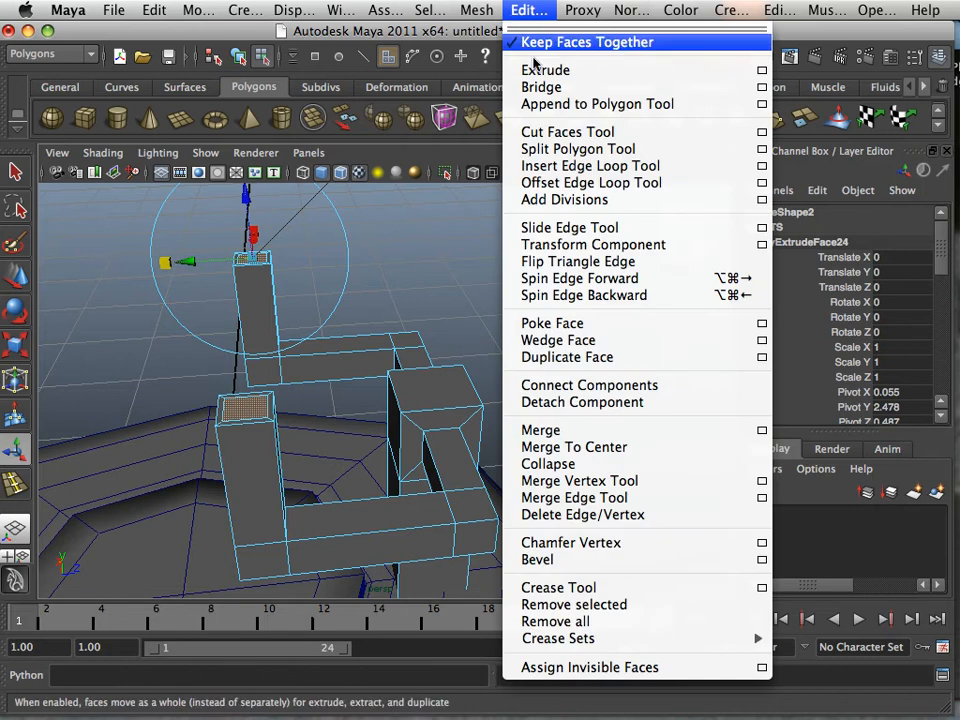
pyautogui.click(574, 164)
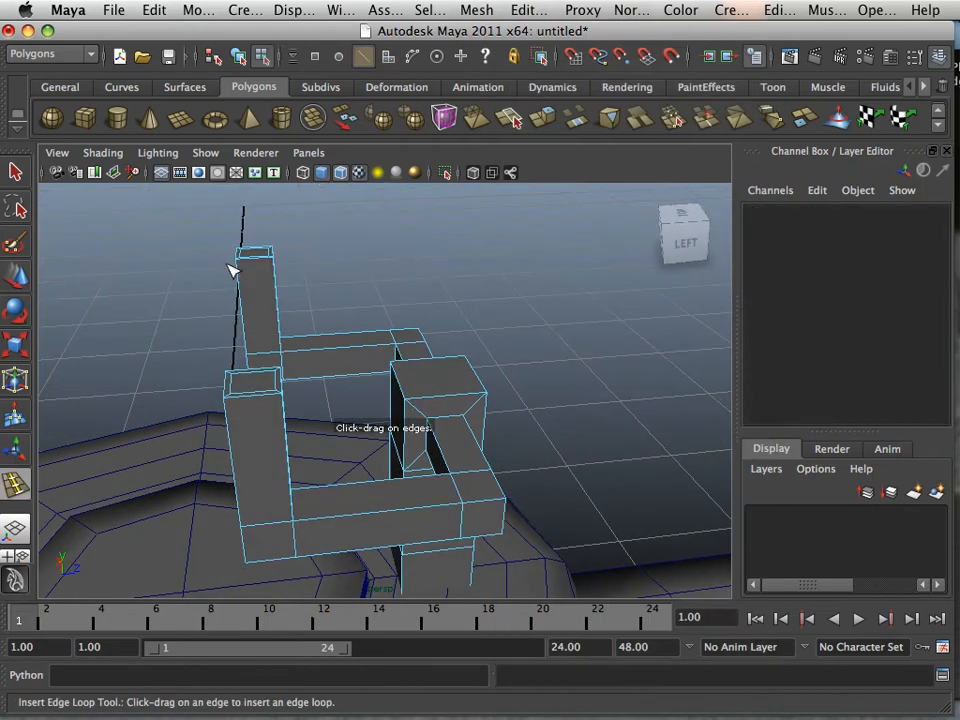
pyautogui.moveTo(245, 268); pyautogui.dragTo(245, 266)
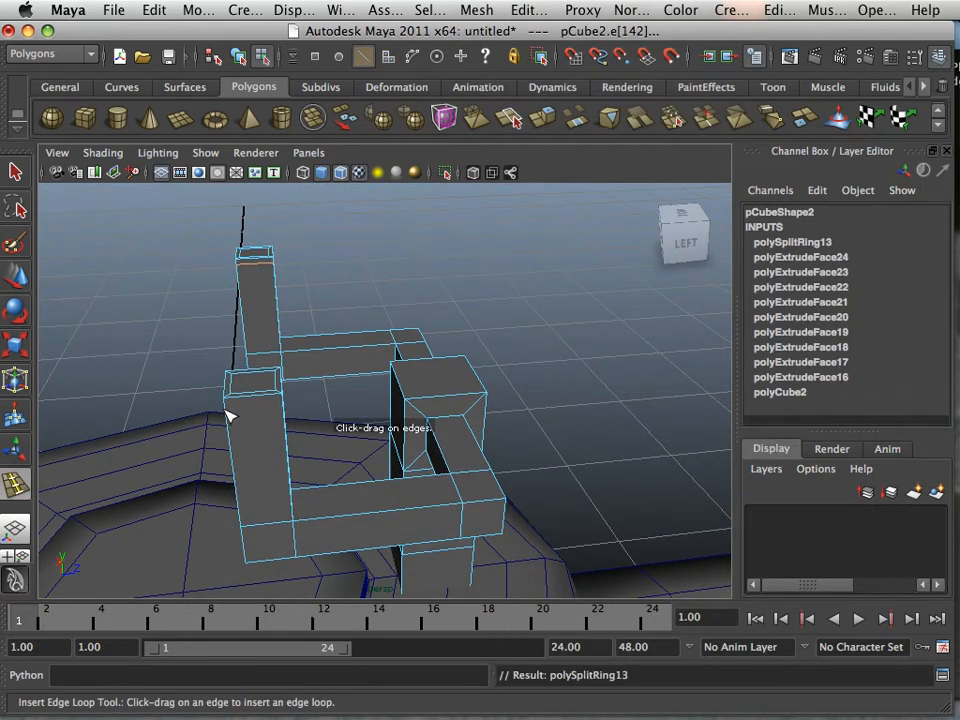
pyautogui.moveTo(226, 410); pyautogui.dragTo(226, 400)
pyautogui.keyDown('alt'); pyautogui.moveTo(400, 437); pyautogui.dragTo(363, 387); pyautogui.keyUp('alt')
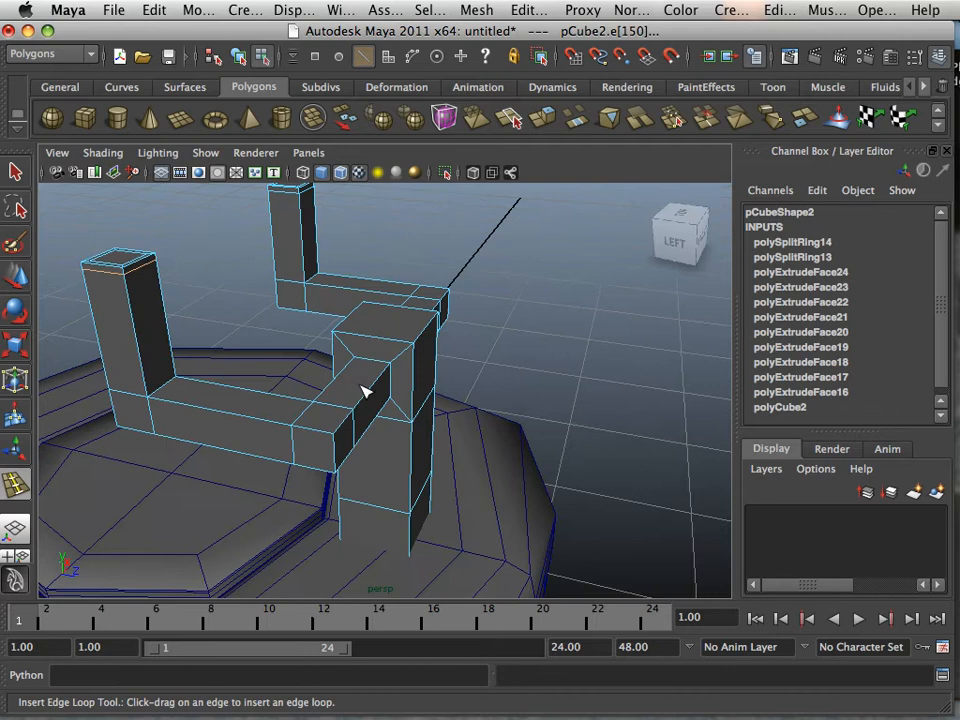
pyautogui.keyDown('alt'); pyautogui.moveTo(363, 392); pyautogui.dragTo(426, 390, button='right'); pyautogui.keyUp('alt')
pyautogui.keyDown('alt'); pyautogui.moveTo(426, 390); pyautogui.dragTo(355, 413); pyautogui.keyUp('alt')
pyautogui.press('3')
pyautogui.press('1')
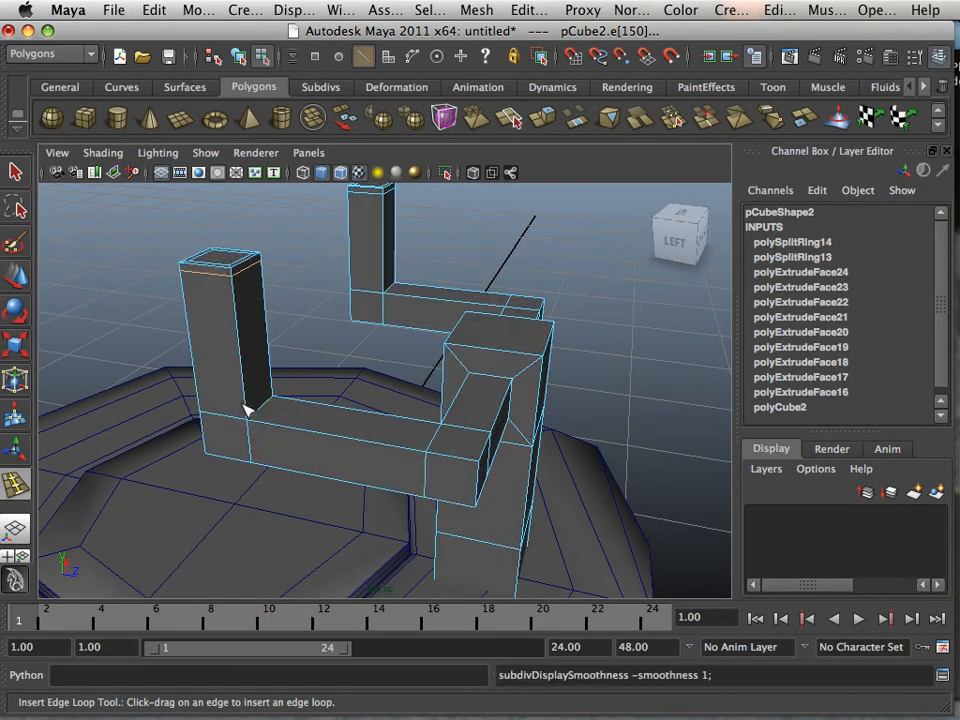
# - Insert an edge loop just above the base of each vertical post and compare the smoothed and unsmoothed mesh
pyautogui.moveTo(250, 420); pyautogui.dragTo(251, 419)
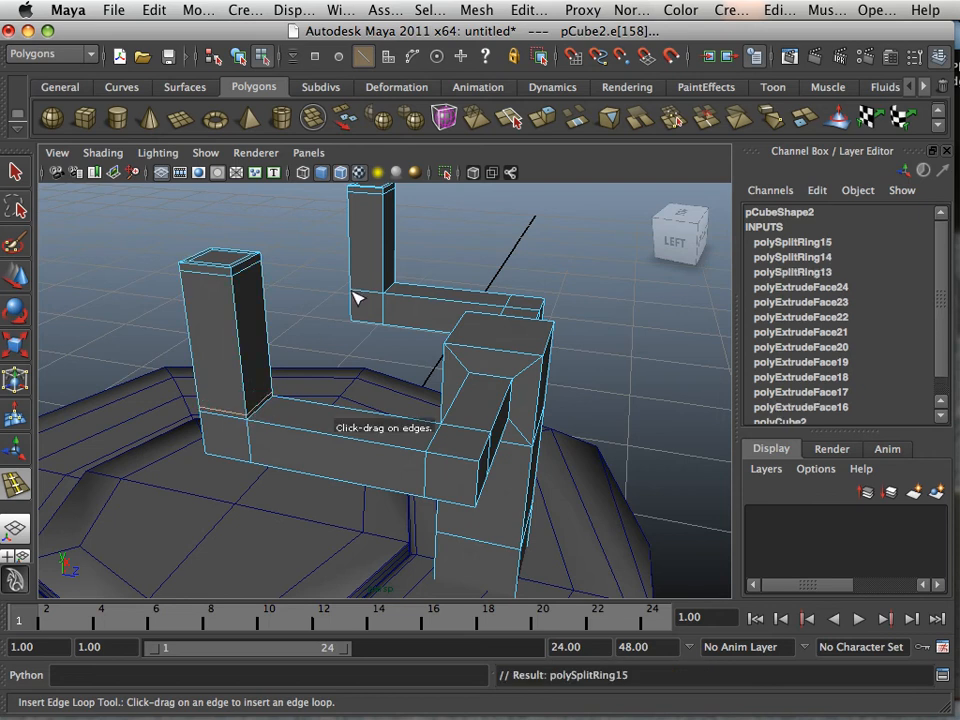
pyautogui.moveTo(388, 289); pyautogui.dragTo(386, 302)
pyautogui.press('1')
pyautogui.press('3')
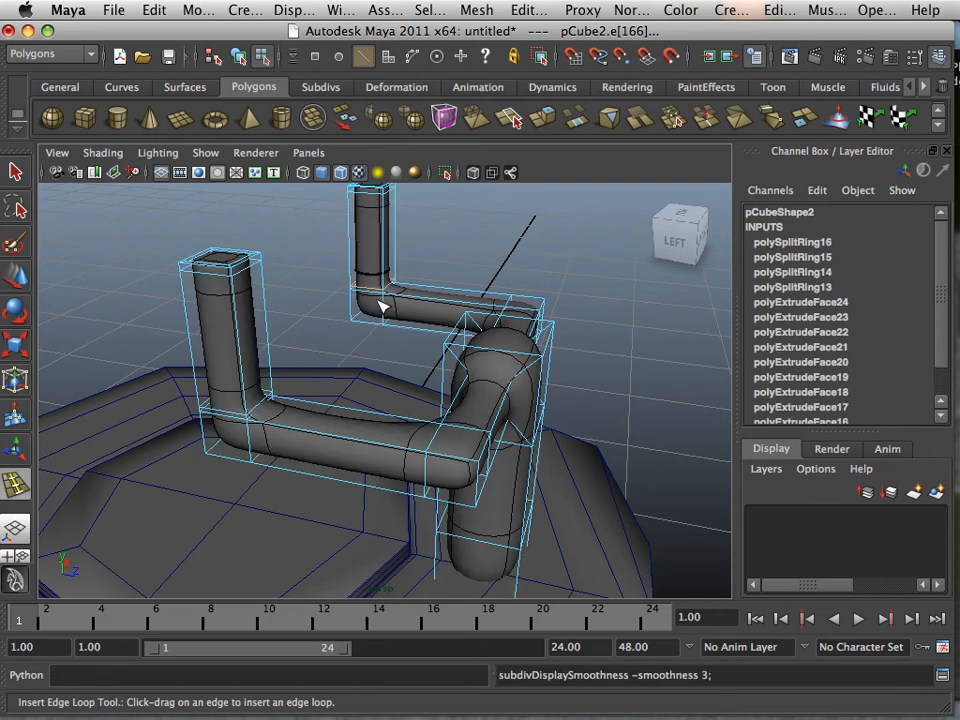
pyautogui.press('1')
pyautogui.press('3')
pyautogui.press('1')
pyautogui.press('3')
pyautogui.press('1')
# - Insert edge loops on both sides of the corners where the arms meet the prongs, and preview the mesh smoothed
pyautogui.keyDown('alt'); pyautogui.moveTo(437, 418); pyautogui.dragTo(321, 429); pyautogui.keyUp('alt')
pyautogui.keyDown('alt'); pyautogui.moveTo(321, 429); pyautogui.dragTo(371, 375, button='middle'); pyautogui.keyUp('alt')
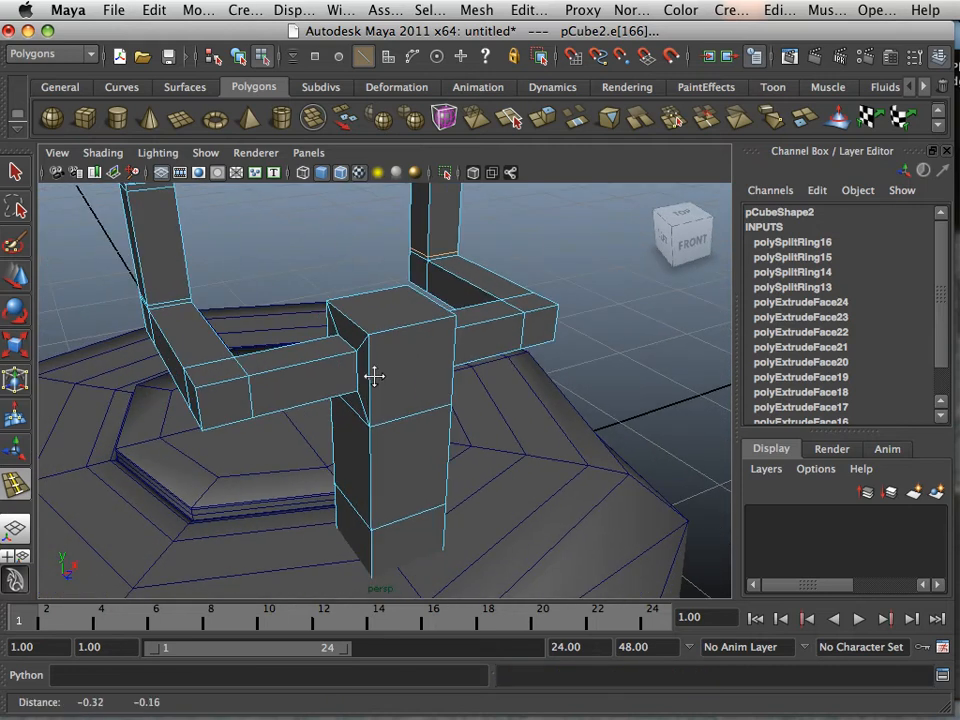
pyautogui.moveTo(258, 377); pyautogui.dragTo(257, 378)
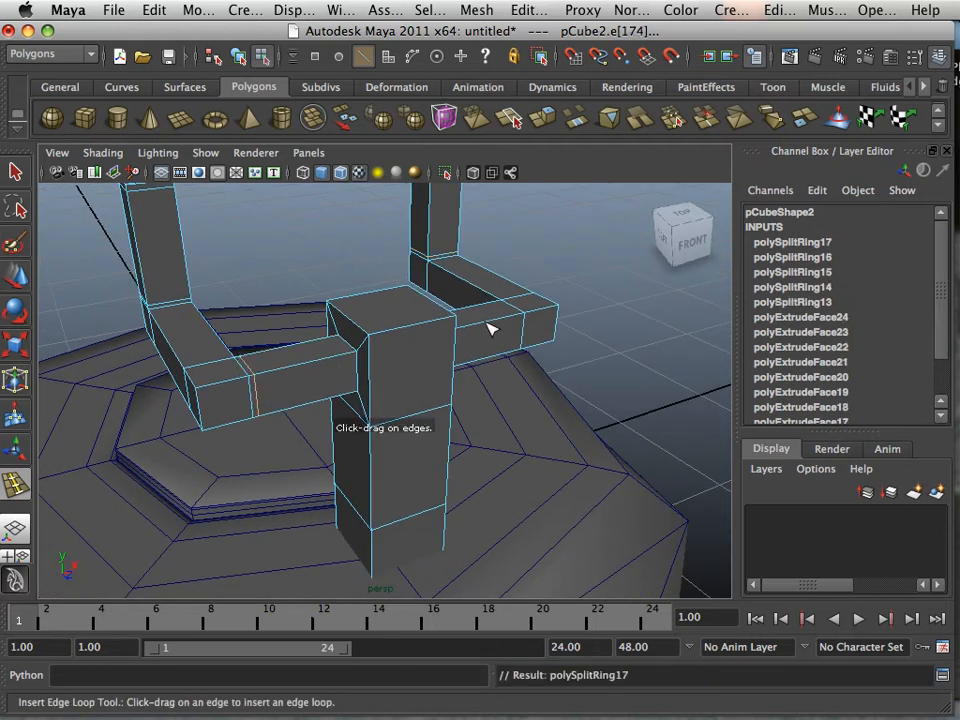
pyautogui.moveTo(505, 322); pyautogui.dragTo(522, 318)
pyautogui.keyDown('alt'); pyautogui.moveTo(522, 318); pyautogui.dragTo(457, 428); pyautogui.keyUp('alt')
pyautogui.moveTo(531, 272); pyautogui.dragTo(536, 272)
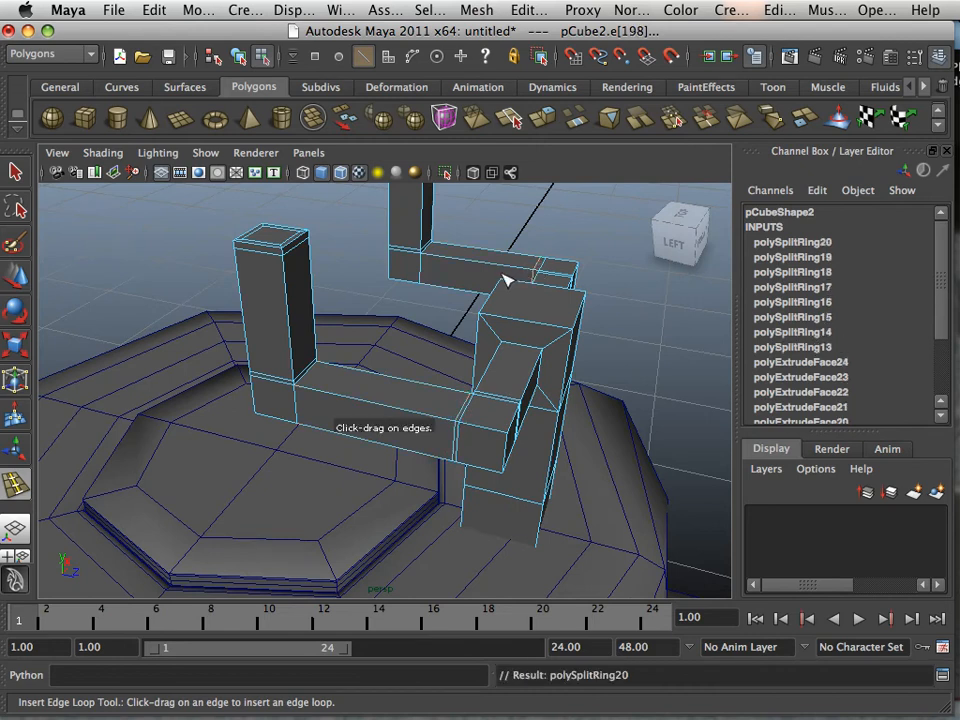
pyautogui.press('3')
pyautogui.press('w')
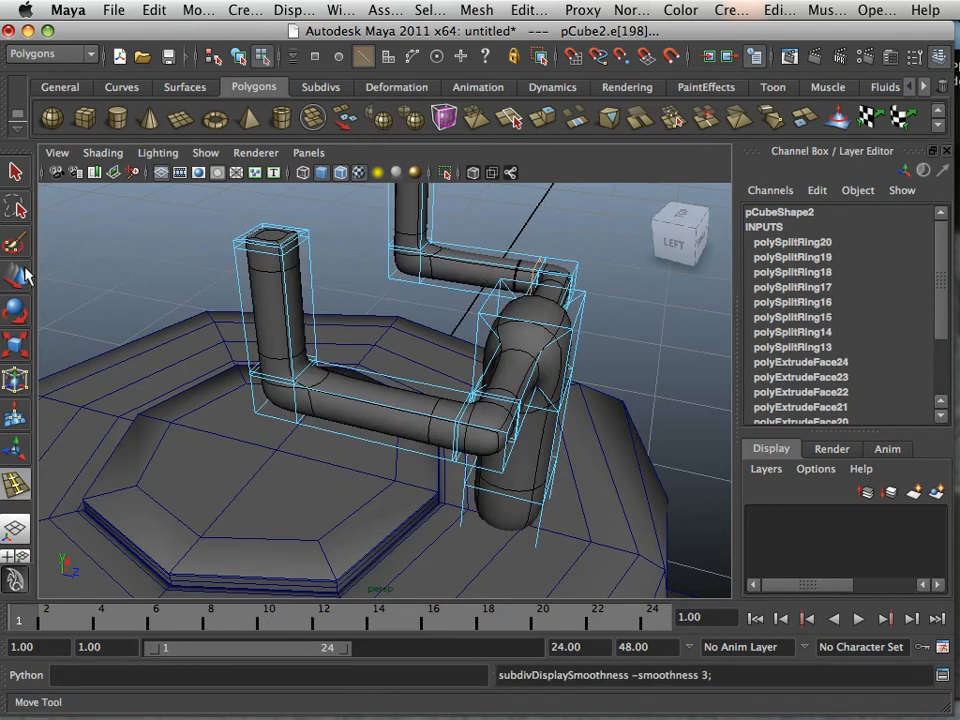
pyautogui.scroll(-5, 304, 306)
pyautogui.keyDown('alt'); pyautogui.moveTo(304, 306); pyautogui.dragTo(349, 306); pyautogui.keyUp('alt')
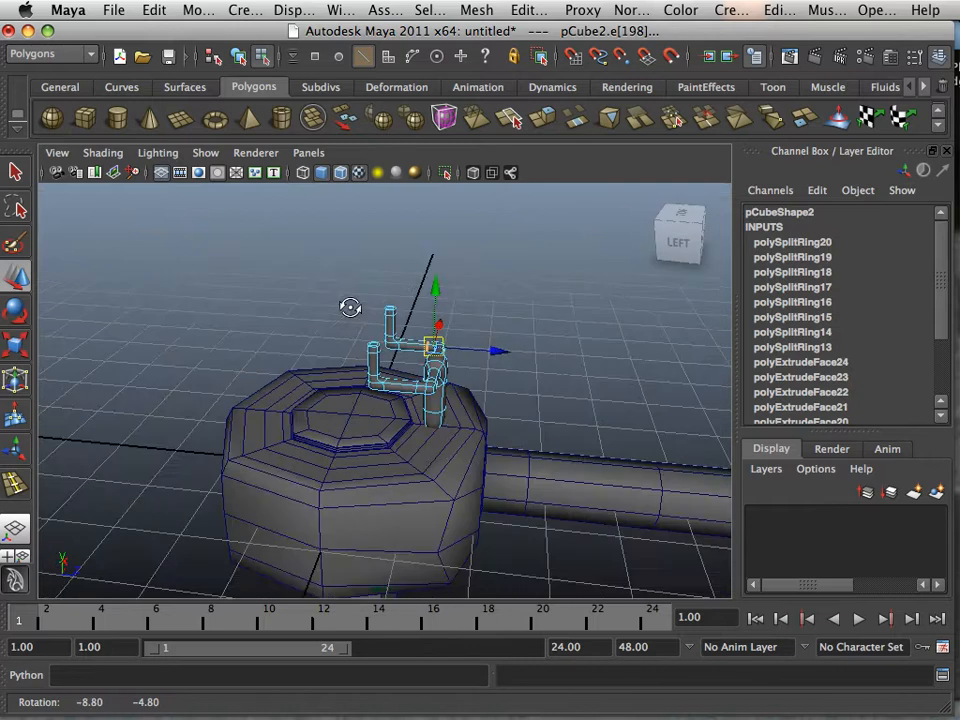
pyautogui.scroll(6, 317, 315)
# - Extrude the upper face of the central block upward to add a cube-like segment
pyautogui.press('1')
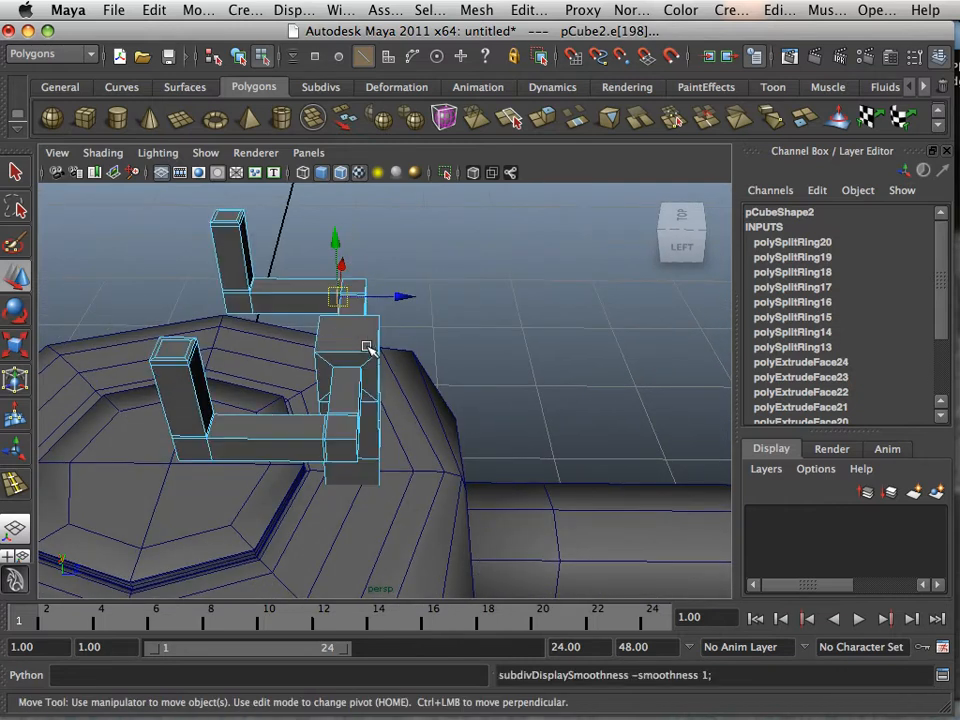
pyautogui.rightClick(350, 341)
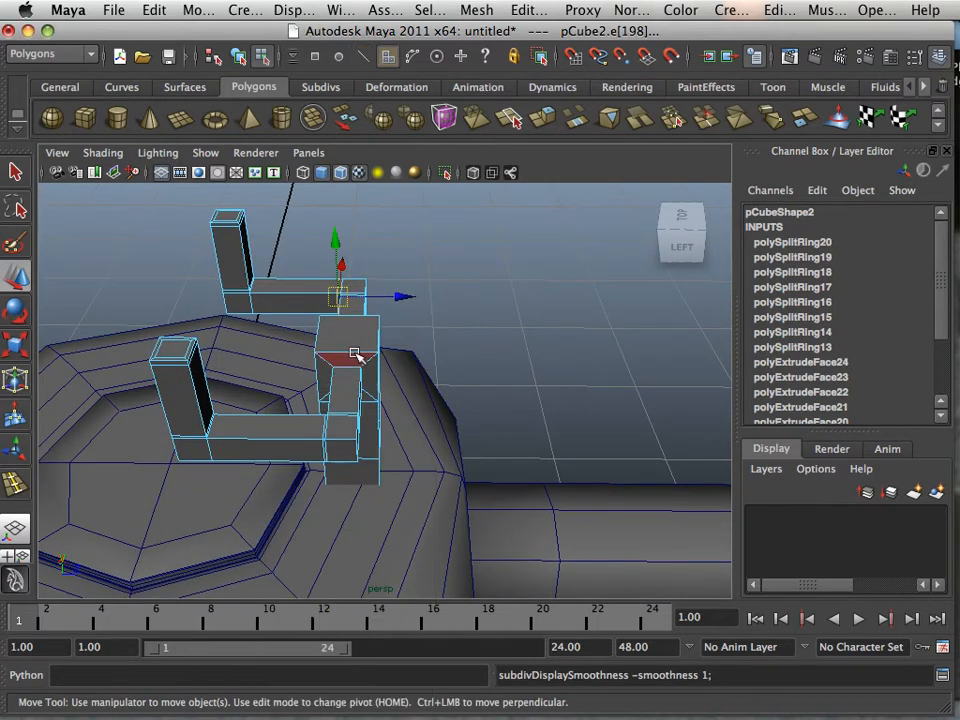
pyautogui.click(347, 333)
pyautogui.click(542, 118)
pyautogui.keyDown('alt'); pyautogui.moveTo(390, 338); pyautogui.dragTo(490, 320); pyautogui.keyUp('alt')
# - Extrude the upper segment's face that points away from the prongs into a long horizontal beam, and preview it smoothed
pyautogui.click(492, 360)
pyautogui.click(305, 263)
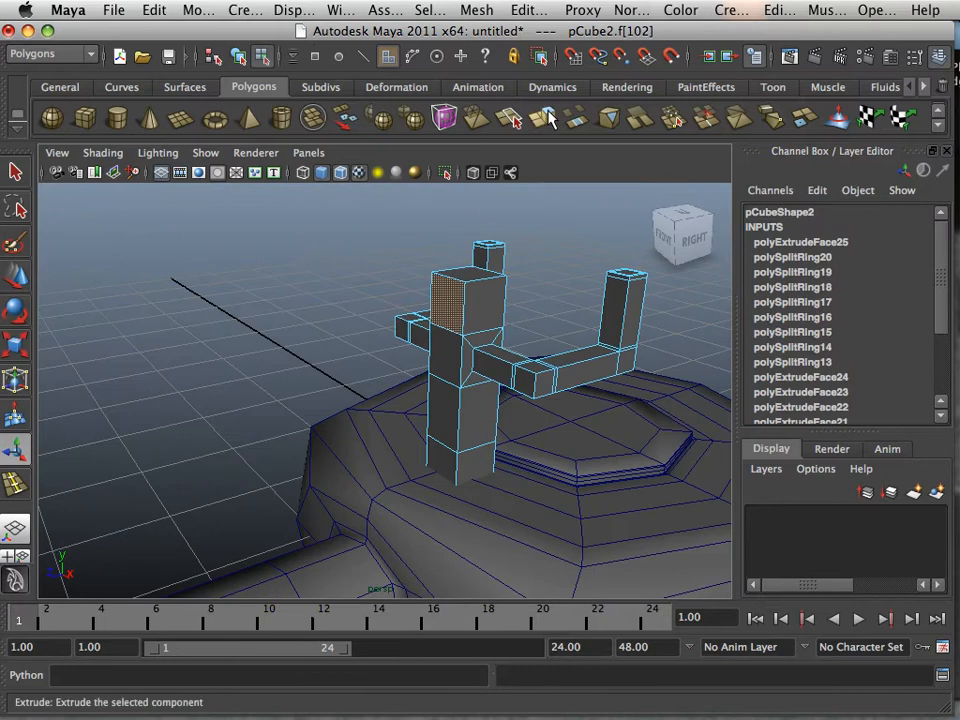
pyautogui.click(542, 119)
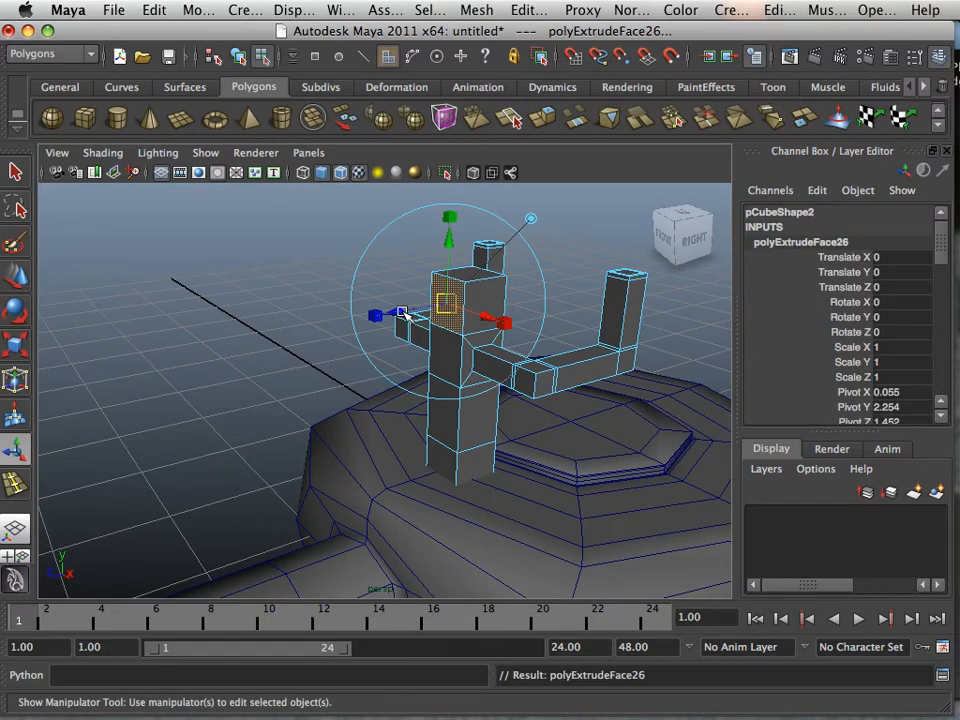
pyautogui.moveTo(405, 314); pyautogui.dragTo(266, 336)
pyautogui.keyDown('alt'); pyautogui.moveTo(195, 330); pyautogui.dragTo(295, 333); pyautogui.keyUp('alt')
pyautogui.moveTo(424, 333); pyautogui.dragTo(466, 317, button='right')
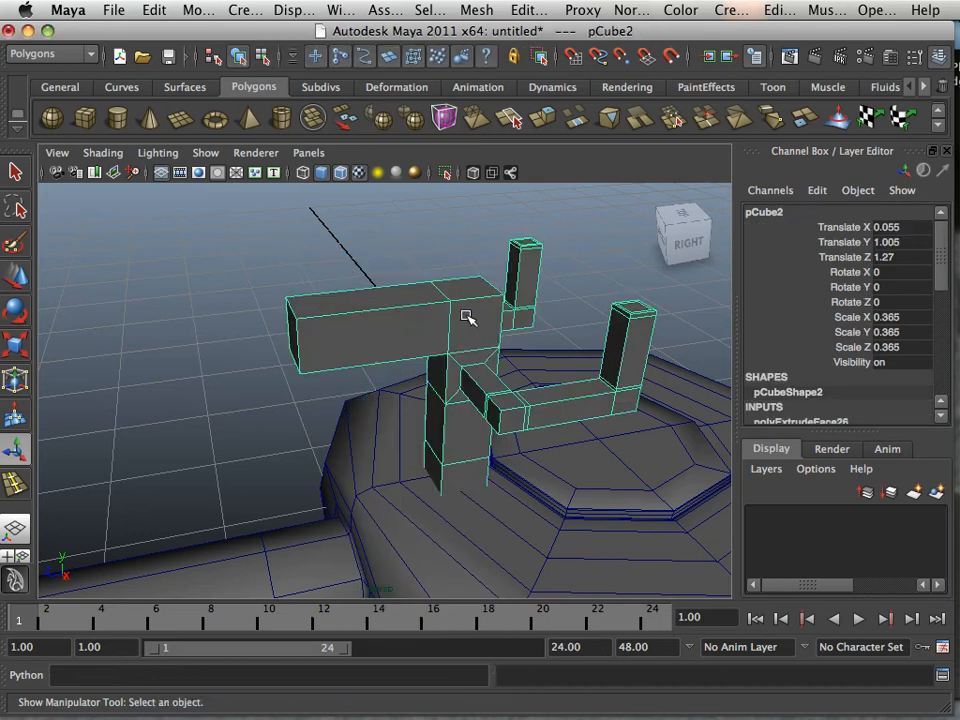
pyautogui.press('3')
pyautogui.press('1')
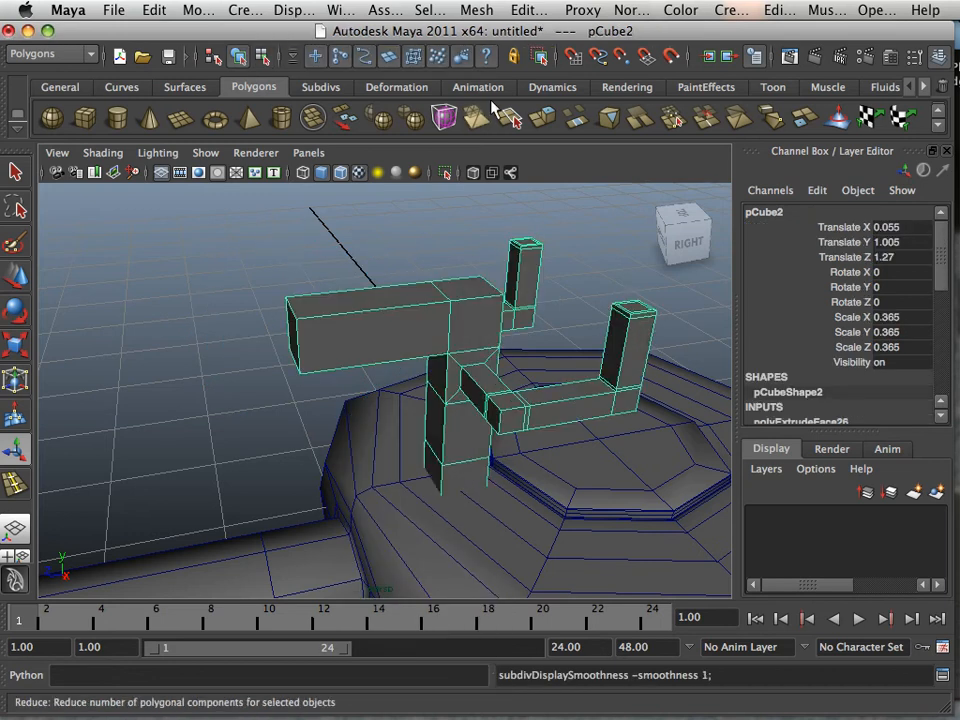
# - Insert an edge loop close to the free end of the horizontal beam and compare it smoothed and unsmoothed
pyautogui.click(478, 10)
pyautogui.moveTo(527, 10)
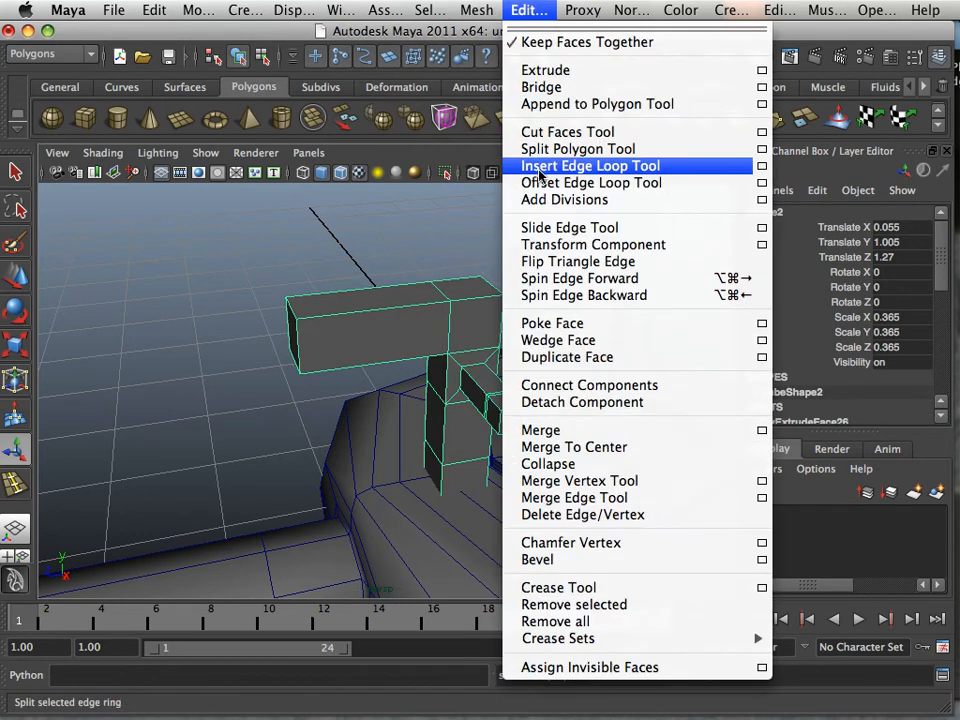
pyautogui.click(570, 163)
pyautogui.moveTo(316, 321); pyautogui.dragTo(321, 317)
pyautogui.press('3')
pyautogui.press('1')
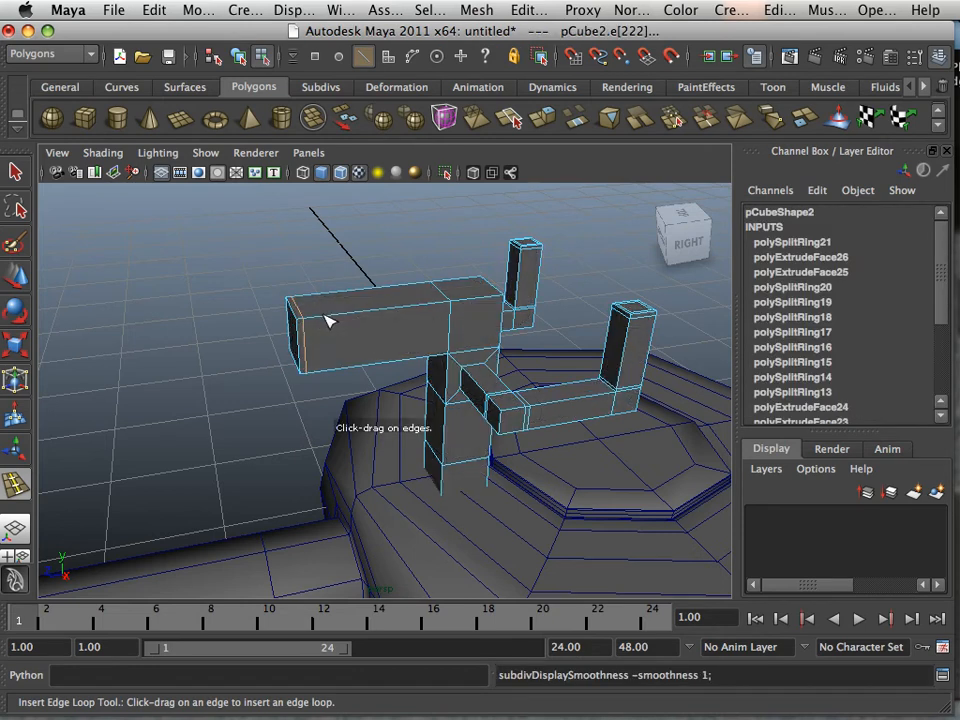
pyautogui.press('3')
pyautogui.press('1')
pyautogui.press('3')
pyautogui.press('1')
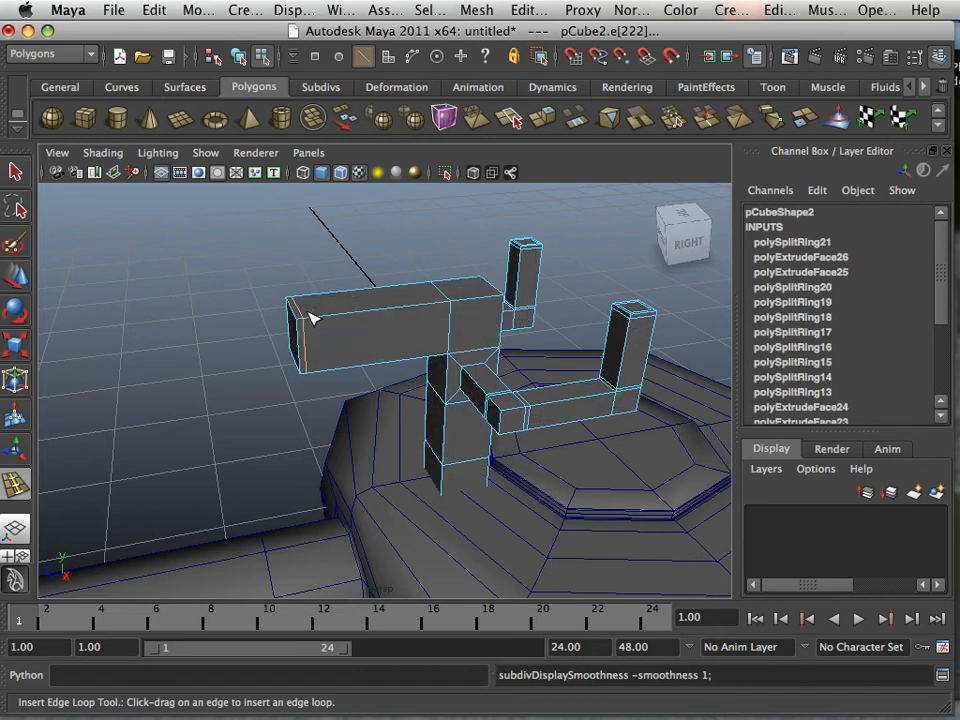
pyautogui.press('3')
pyautogui.press('1')
# - Insert a lengthwise edge loop near the beam's lower edge and preview the mesh smoothed
pyautogui.press('w')
pyautogui.keyDown('alt'); pyautogui.moveTo(290, 322); pyautogui.dragTo(342, 293); pyautogui.keyUp('alt')
pyautogui.press('F8')
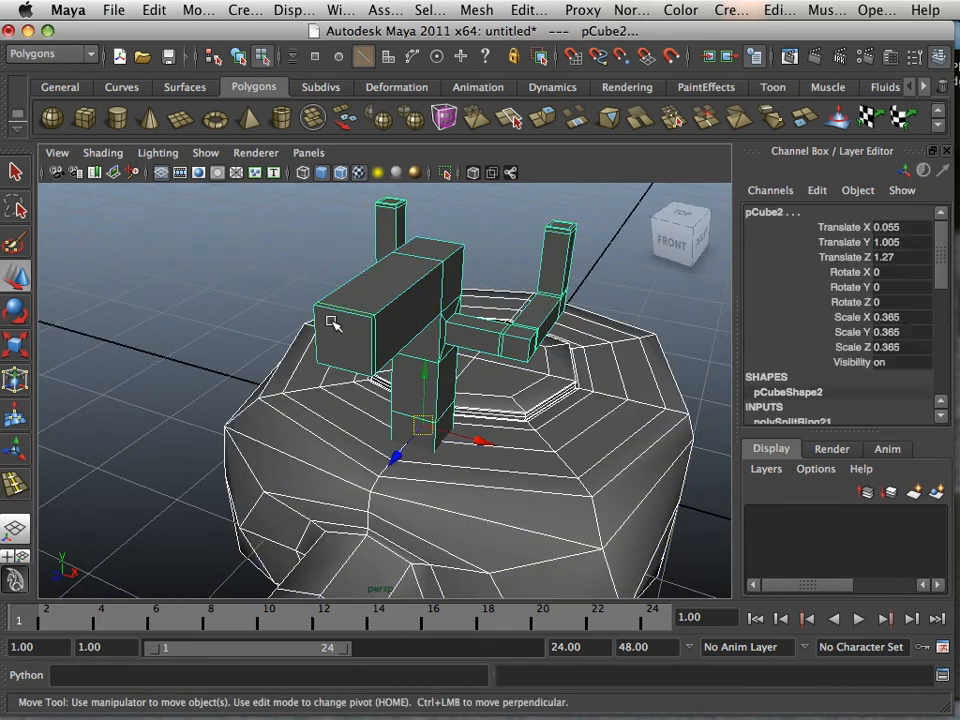
pyautogui.rightClick(334, 323)
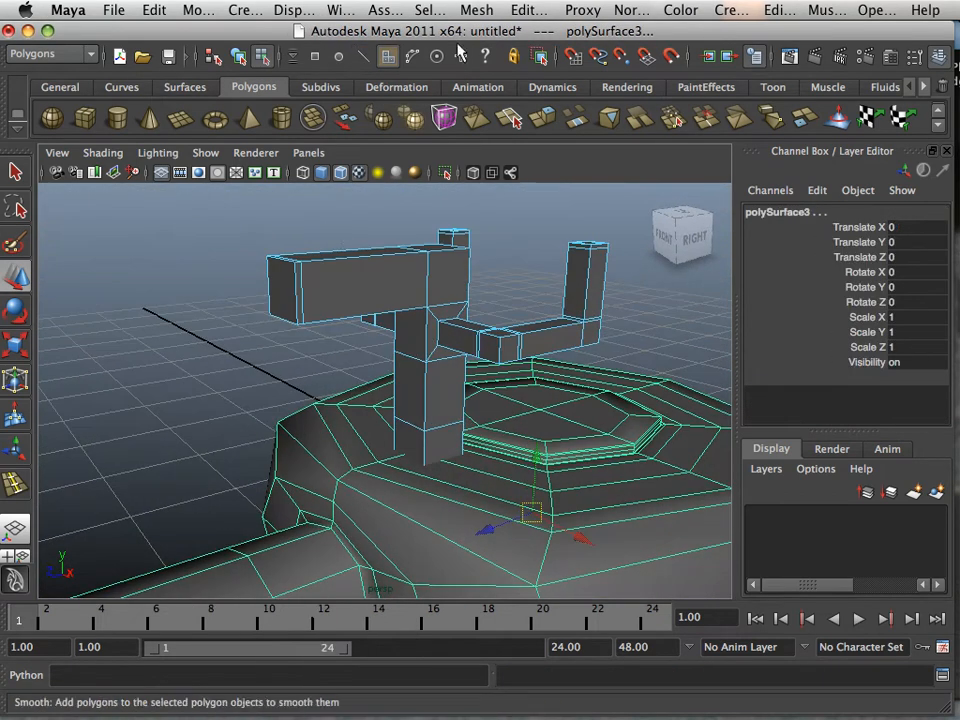
pyautogui.click(478, 10)
pyautogui.moveTo(524, 28)
pyautogui.click(600, 166)
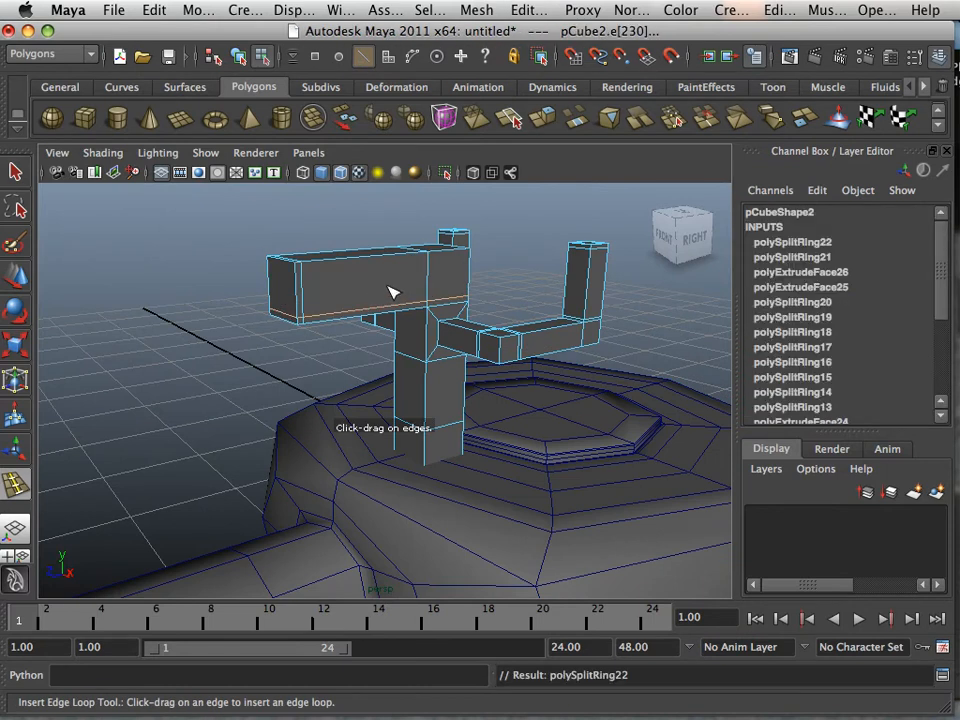
pyautogui.press('3')
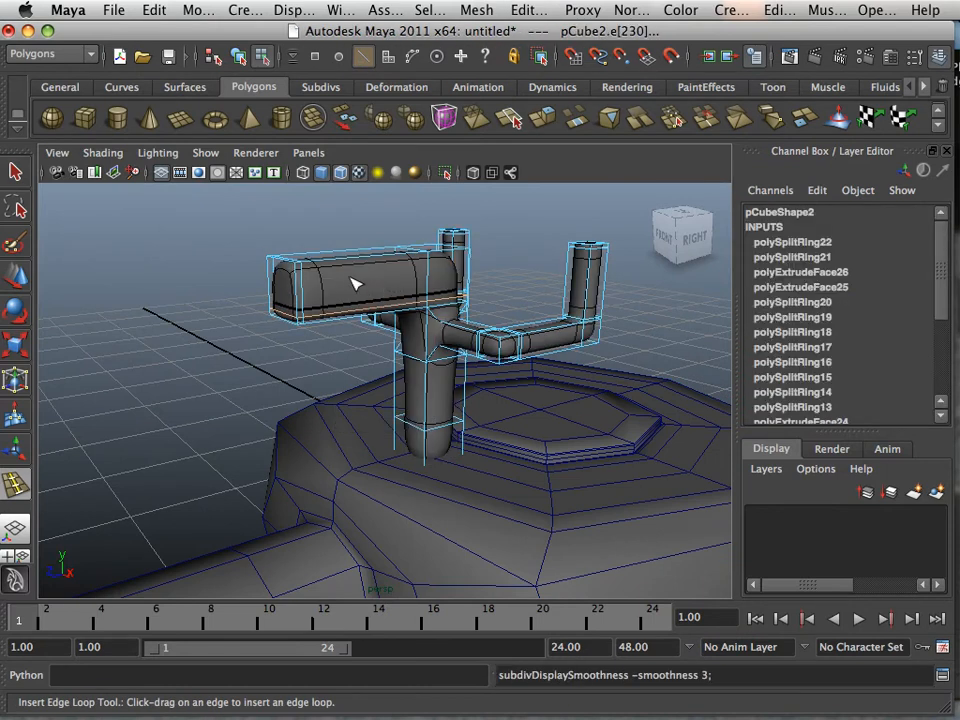
pyautogui.press('1')
# - Extrude the beam's end face and scale it inward to inset it
pyautogui.press('w')
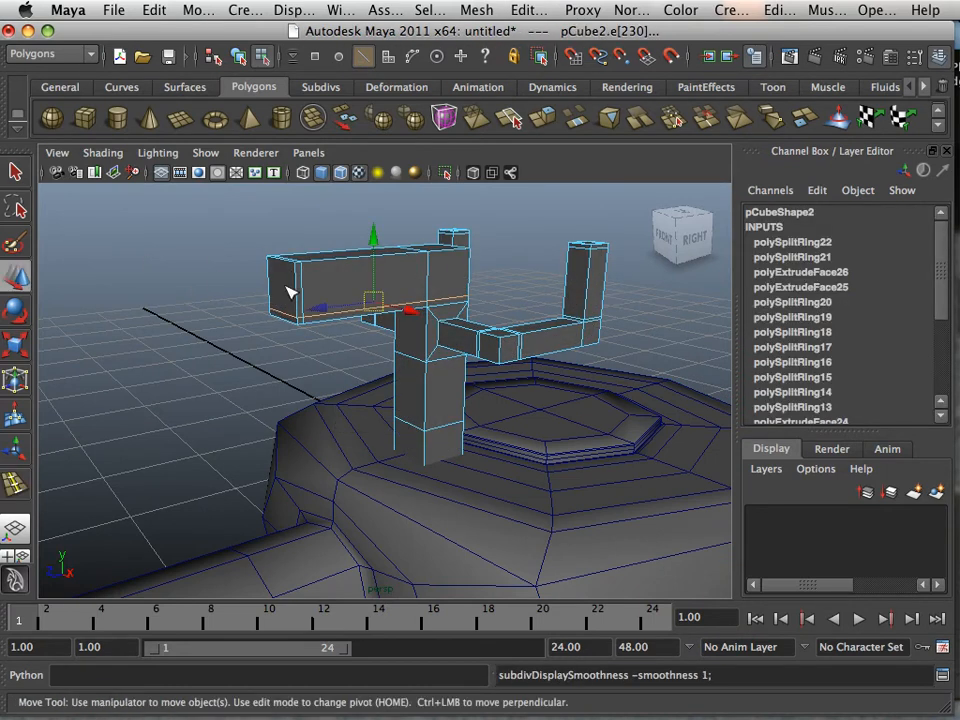
pyautogui.moveTo(286, 292); pyautogui.dragTo(287, 330, button='right')
pyautogui.click(285, 290)
pyautogui.keyDown('alt'); pyautogui.moveTo(309, 285); pyautogui.dragTo(405, 270, button='middle'); pyautogui.keyUp('alt')
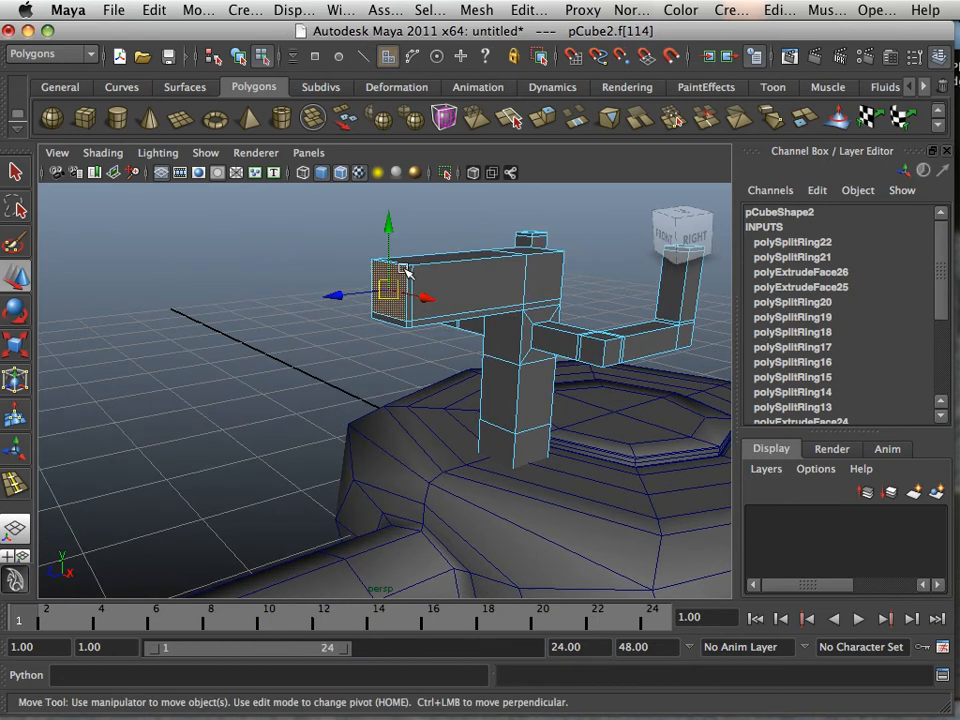
pyautogui.keyDown('alt'); pyautogui.moveTo(405, 270); pyautogui.dragTo(440, 275); pyautogui.keyUp('alt')
pyautogui.click(547, 127)
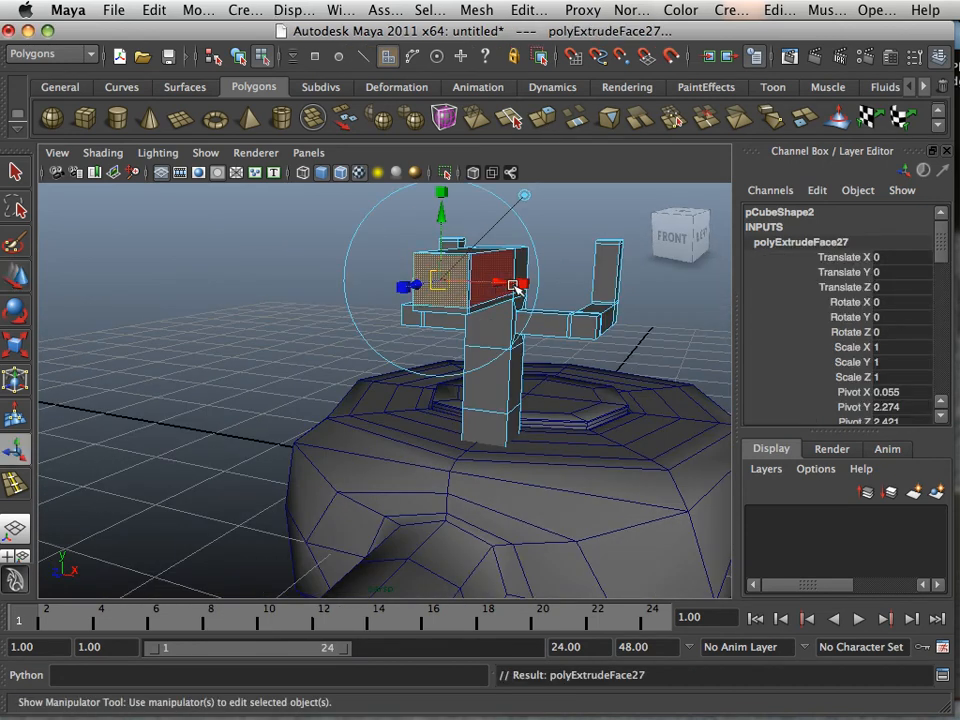
pyautogui.moveTo(515, 287); pyautogui.dragTo(555, 193)
# - Extrude the inset end face outward into a long narrower barrel, and extrude its tip face scaled inward to about 0.6
pyautogui.click(547, 127)
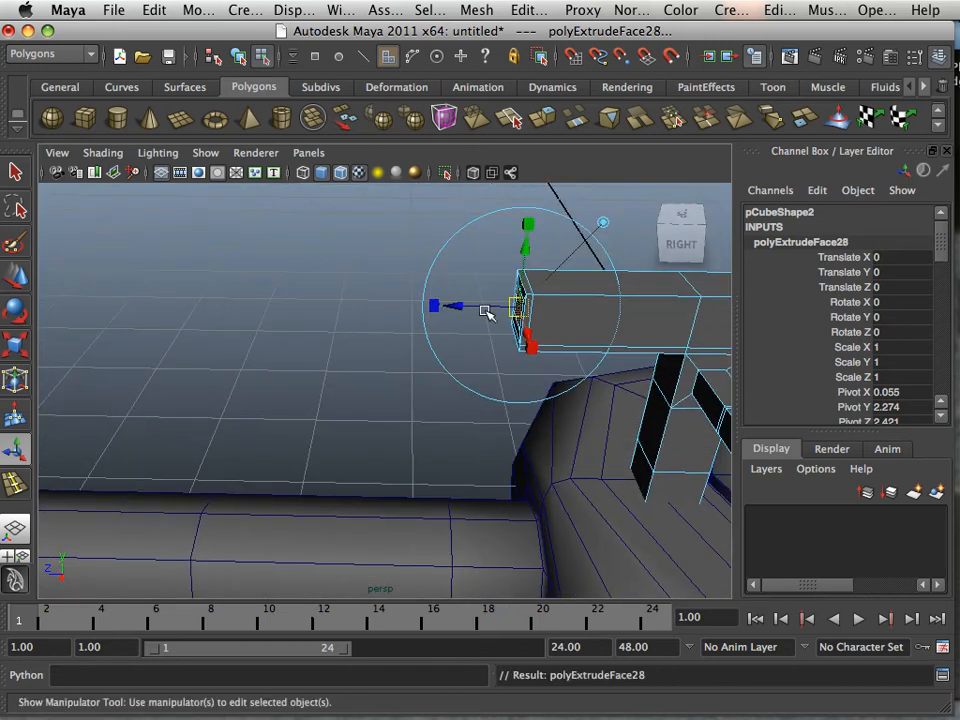
pyautogui.moveTo(484, 313); pyautogui.dragTo(400, 235)
pyautogui.click(538, 121)
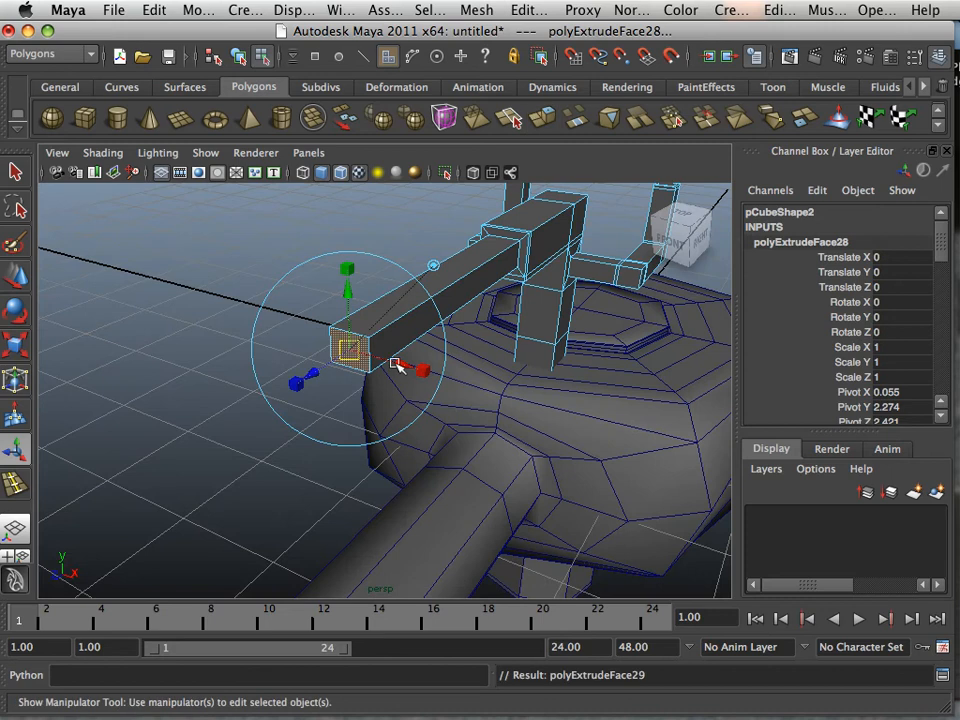
pyautogui.click(8, 350)
pyautogui.moveTo(350, 357); pyautogui.dragTo(339, 355)
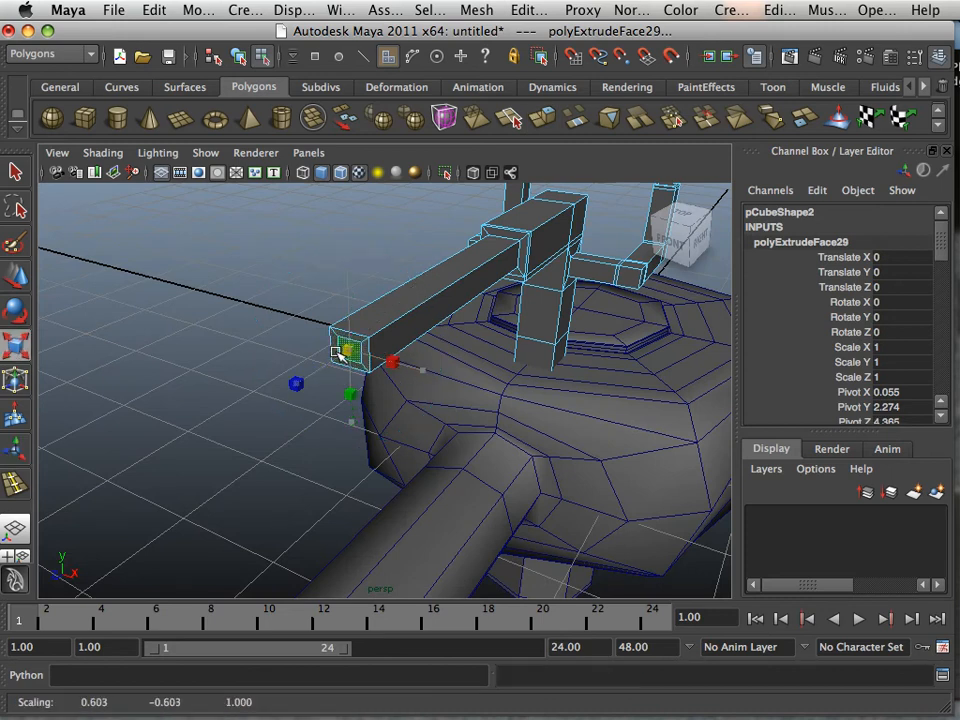
# - Extrude the barrel's inset tip face back into the barrel to hollow out its opening
pyautogui.click(539, 122)
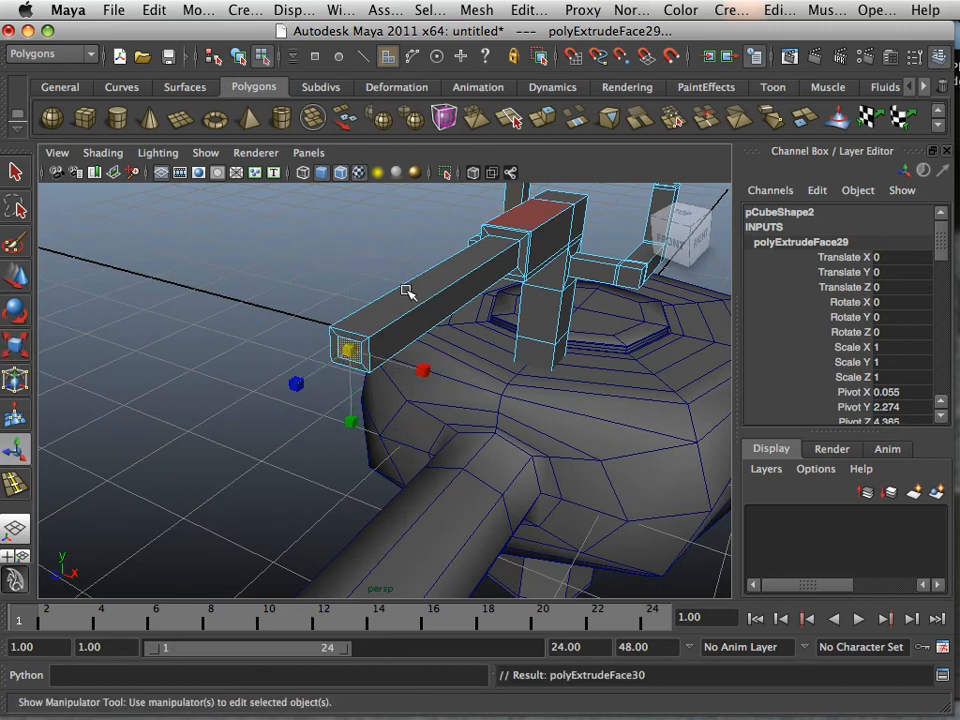
pyautogui.keyDown('alt'); pyautogui.moveTo(418, 298); pyautogui.dragTo(392, 302); pyautogui.keyUp('alt')
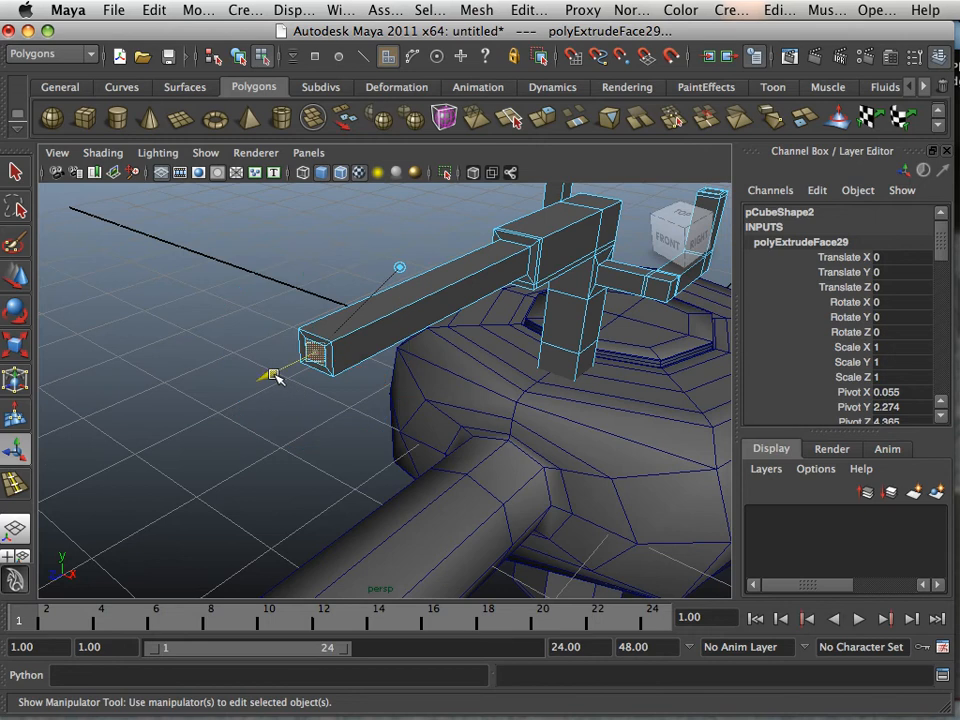
pyautogui.moveTo(302, 364); pyautogui.dragTo(319, 360)
pyautogui.keyDown('alt'); pyautogui.moveTo(310, 366); pyautogui.dragTo(353, 369, button='right'); pyautogui.keyUp('alt')
pyautogui.keyDown('alt'); pyautogui.moveTo(262, 352); pyautogui.dragTo(338, 345); pyautogui.keyUp('alt')
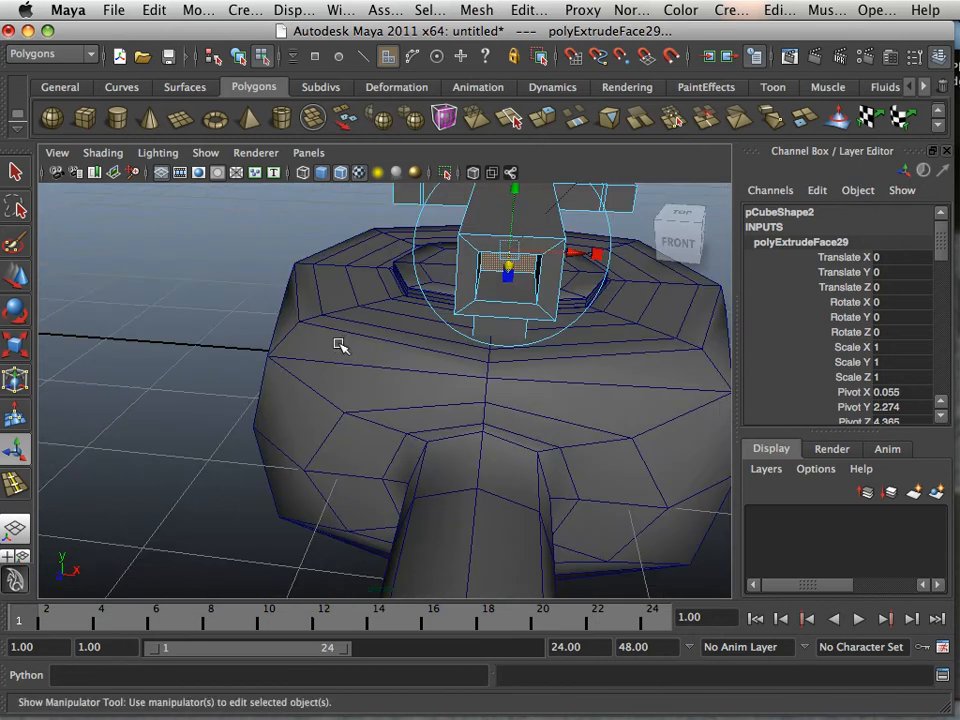
pyautogui.keyDown('alt'); pyautogui.moveTo(338, 345); pyautogui.dragTo(280, 401, button='middle'); pyautogui.keyUp('alt')
pyautogui.keyDown('alt'); pyautogui.moveTo(280, 401); pyautogui.dragTo(349, 336); pyautogui.keyUp('alt')
pyautogui.click(476, 10)
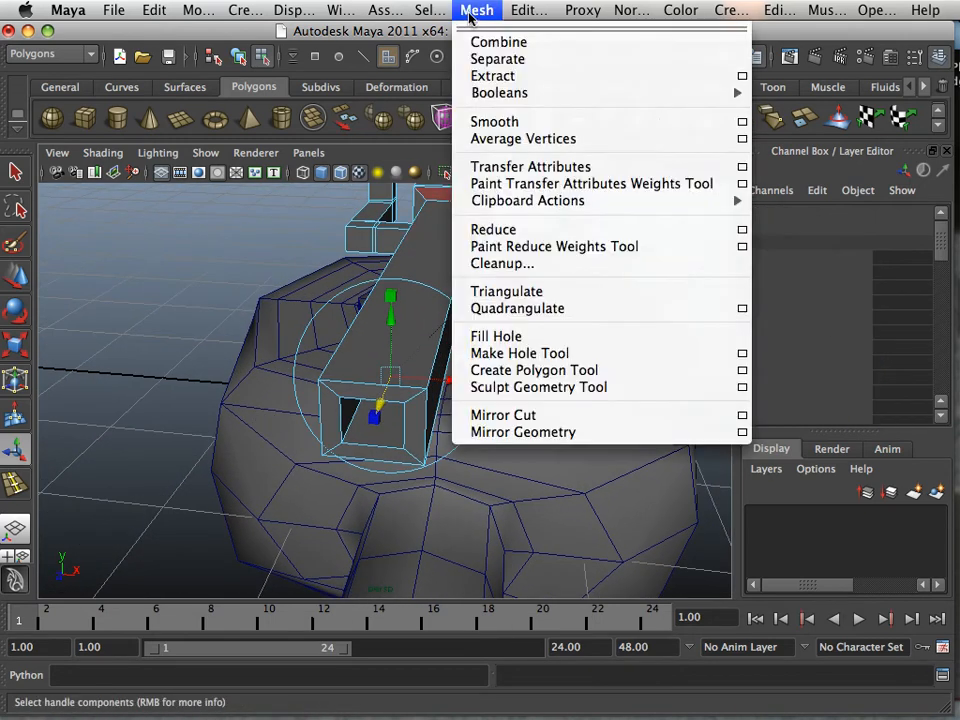
# - Insert an edge loop inside the barrel's hollow near its opening and preview the mesh smoothed
pyautogui.click(561, 164)
pyautogui.keyDown('alt'); pyautogui.moveTo(430, 300); pyautogui.dragTo(452, 362); pyautogui.keyUp('alt')
pyautogui.keyDown('alt'); pyautogui.moveTo(452, 362); pyautogui.dragTo(465, 377, button='right'); pyautogui.keyUp('alt')
pyautogui.keyDown('alt'); pyautogui.moveTo(465, 377); pyautogui.dragTo(370, 330); pyautogui.keyUp('alt')
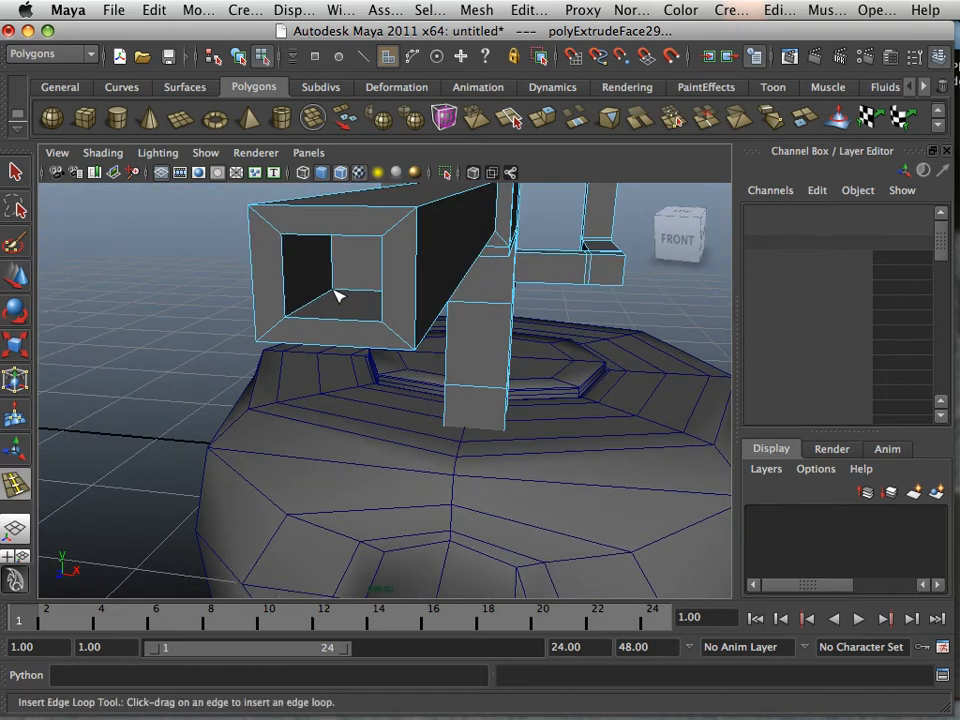
pyautogui.moveTo(333, 295); pyautogui.dragTo(240, 336)
pyautogui.keyDown('alt'); pyautogui.moveTo(399, 358); pyautogui.dragTo(360, 377, button='right'); pyautogui.keyUp('alt')
pyautogui.keyDown('alt'); pyautogui.moveTo(360, 377); pyautogui.dragTo(251, 389); pyautogui.keyUp('alt')
pyautogui.press('3')
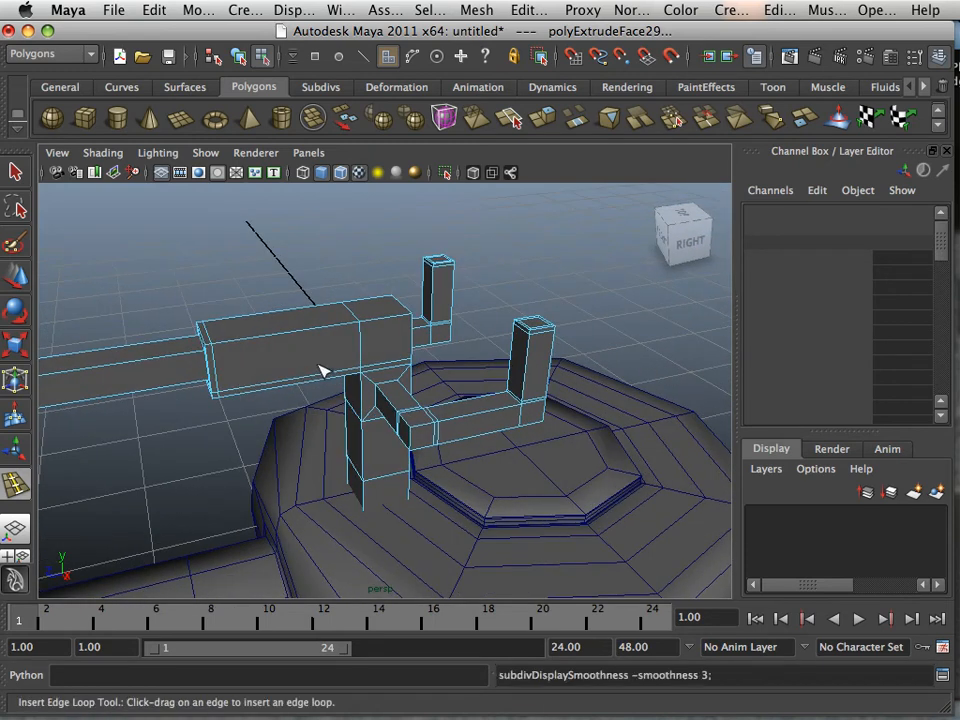
pyautogui.scroll(-3, 323, 368)
pyautogui.click(15, 277)
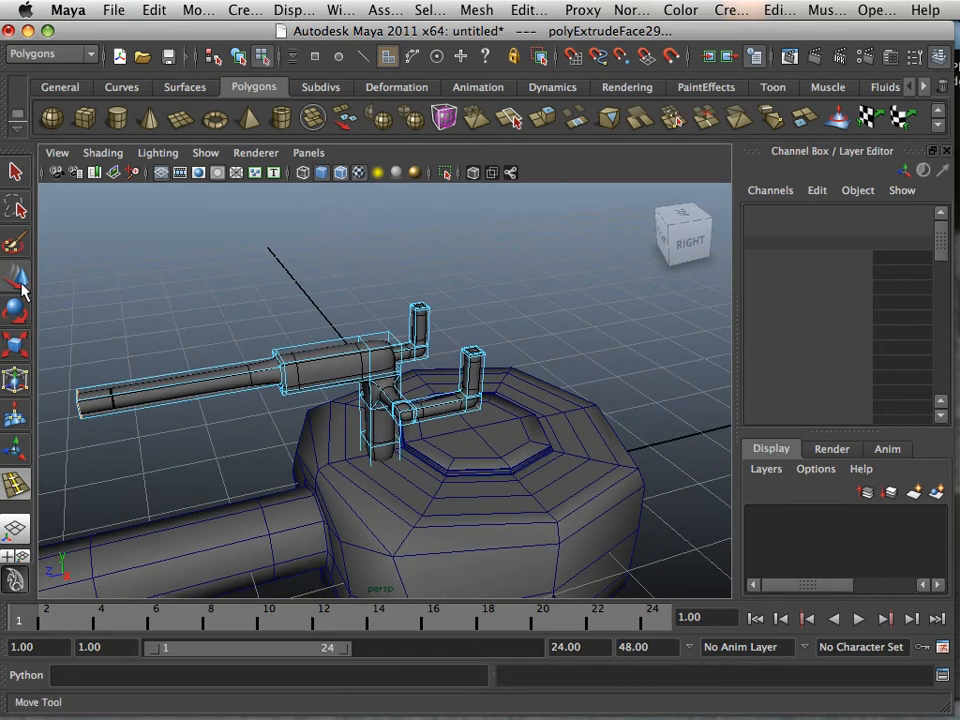
pyautogui.keyDown('alt'); pyautogui.moveTo(300, 330); pyautogui.dragTo(279, 336, button='right'); pyautogui.keyUp('alt')
pyautogui.keyDown('alt'); pyautogui.moveTo(279, 336); pyautogui.dragTo(291, 367); pyautogui.keyUp('alt')
pyautogui.keyDown('alt'); pyautogui.moveTo(291, 367); pyautogui.dragTo(354, 392, button='right'); pyautogui.keyUp('alt')
pyautogui.keyDown('alt'); pyautogui.moveTo(354, 392); pyautogui.dragTo(305, 389); pyautogui.keyUp('alt')
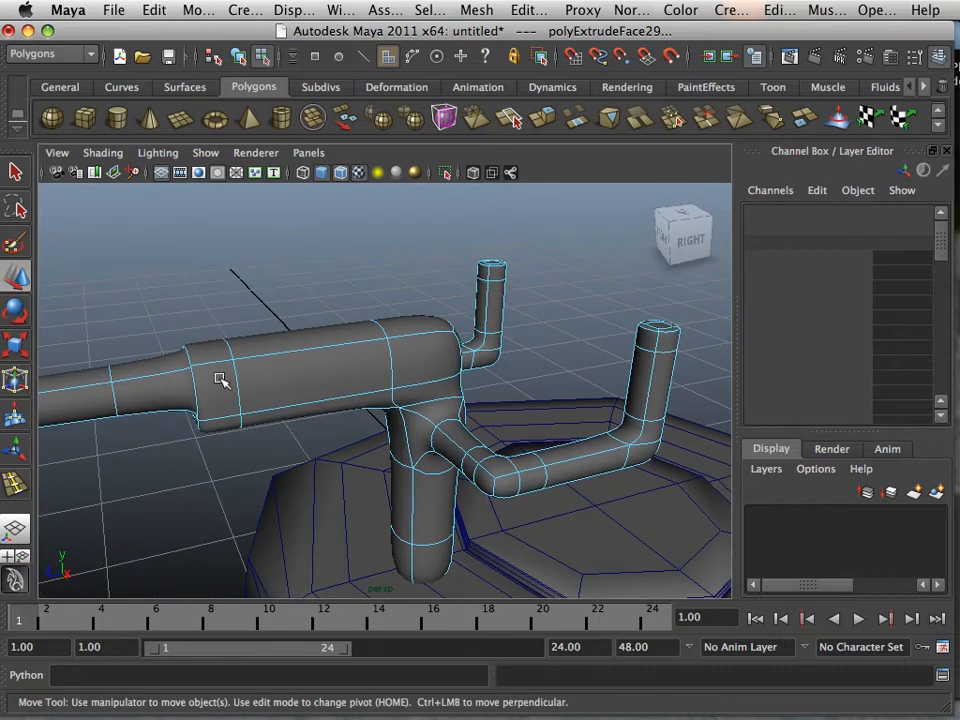
# - Insert an edge loop around the barrel close to where it joins the beam and preview the mesh smoothed
pyautogui.press('1')
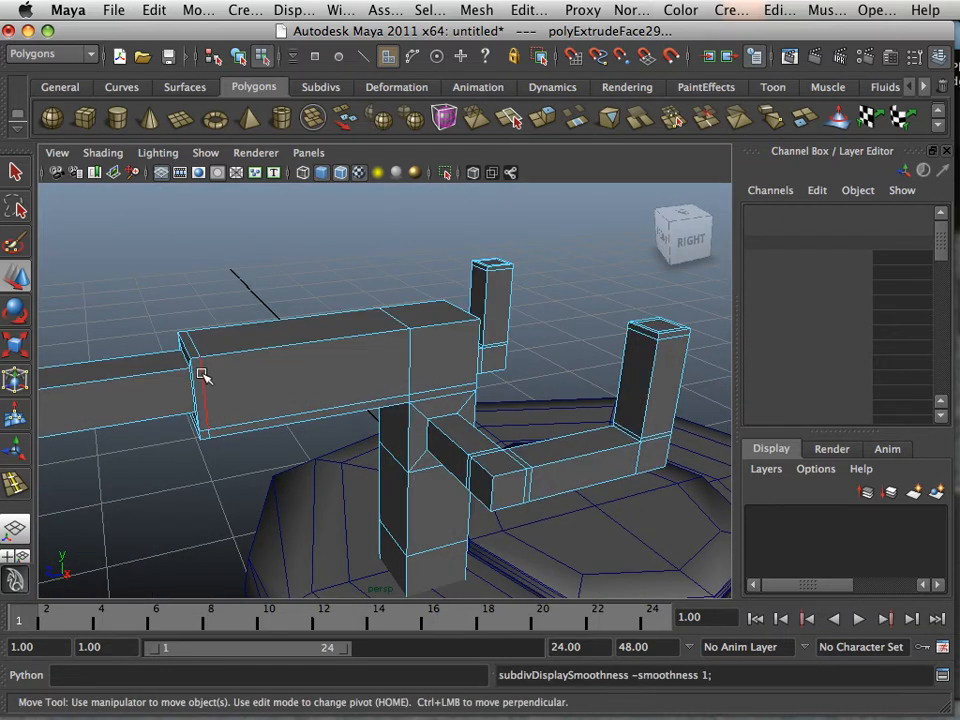
pyautogui.click(530, 10)
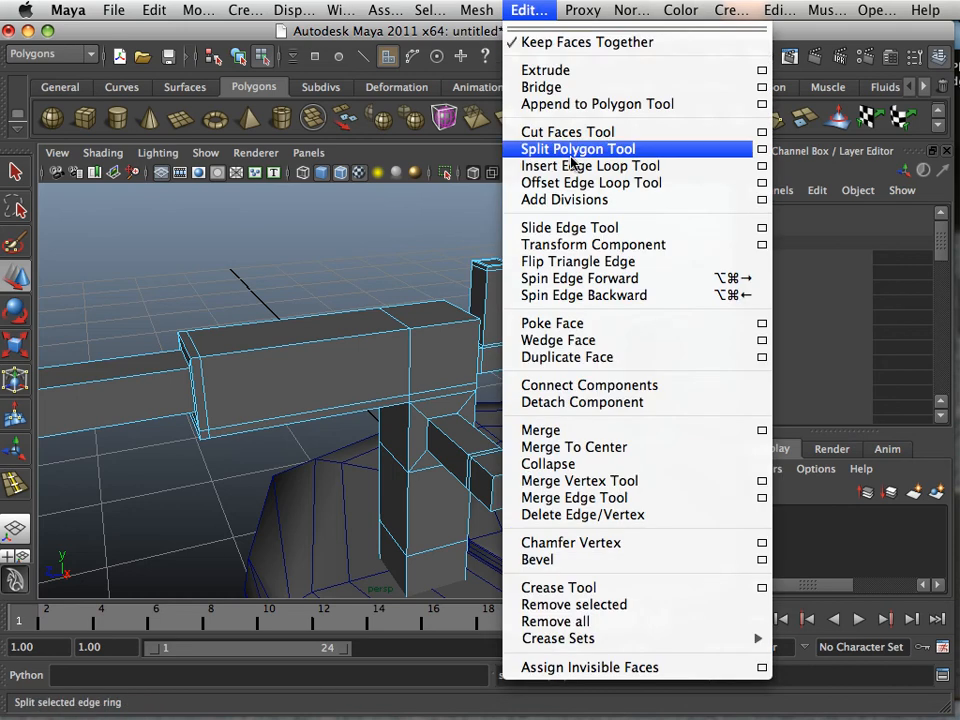
pyautogui.click(548, 167)
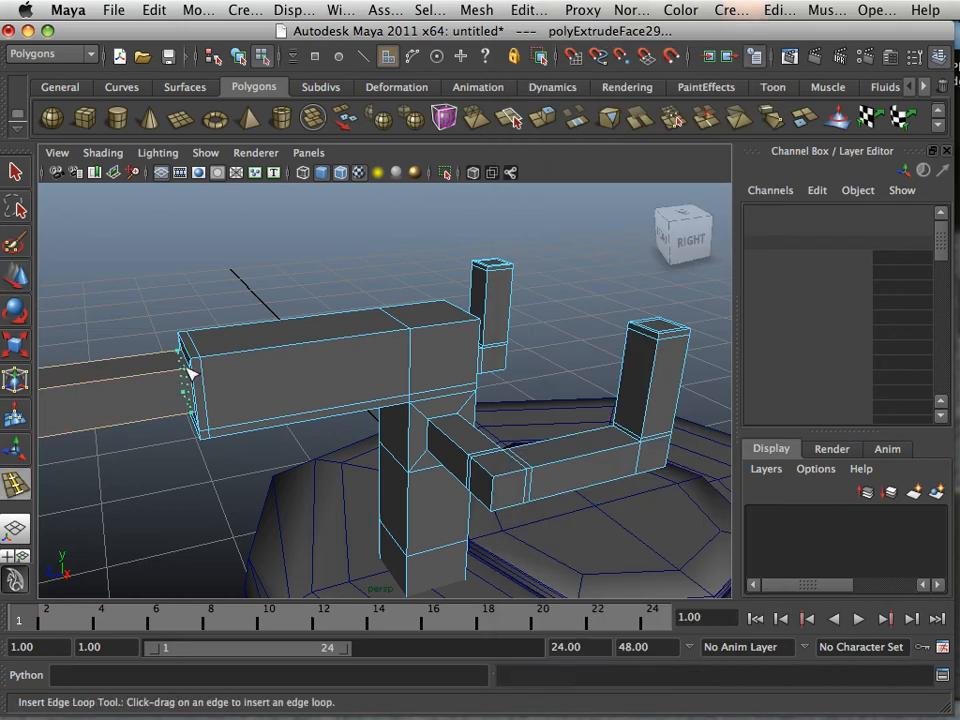
pyautogui.click(190, 373)
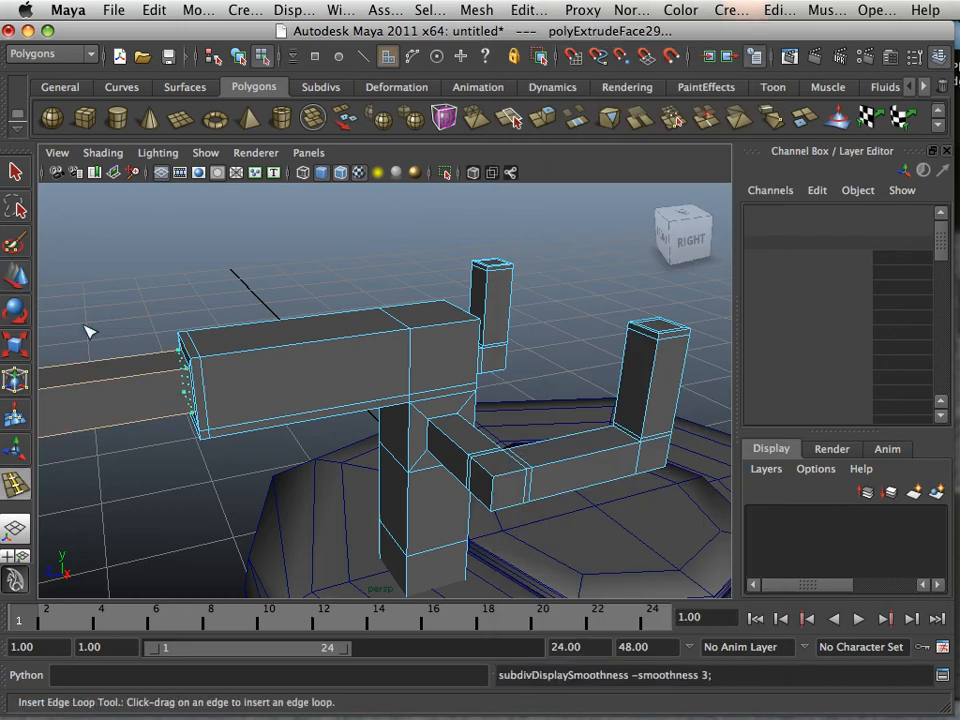
pyautogui.press('3')
pyautogui.press('w')
pyautogui.keyDown('alt'); pyautogui.moveTo(246, 357); pyautogui.dragTo(317, 401); pyautogui.keyUp('alt')
pyautogui.scroll(3, 348, 368)
pyautogui.moveTo(347, 371); pyautogui.dragTo(396, 328, button='right')
# - Examine the smoothed barrel joint, beam and support column from several angles
pyautogui.keyDown('alt'); pyautogui.moveTo(396, 328); pyautogui.dragTo(251, 366); pyautogui.keyUp('alt')
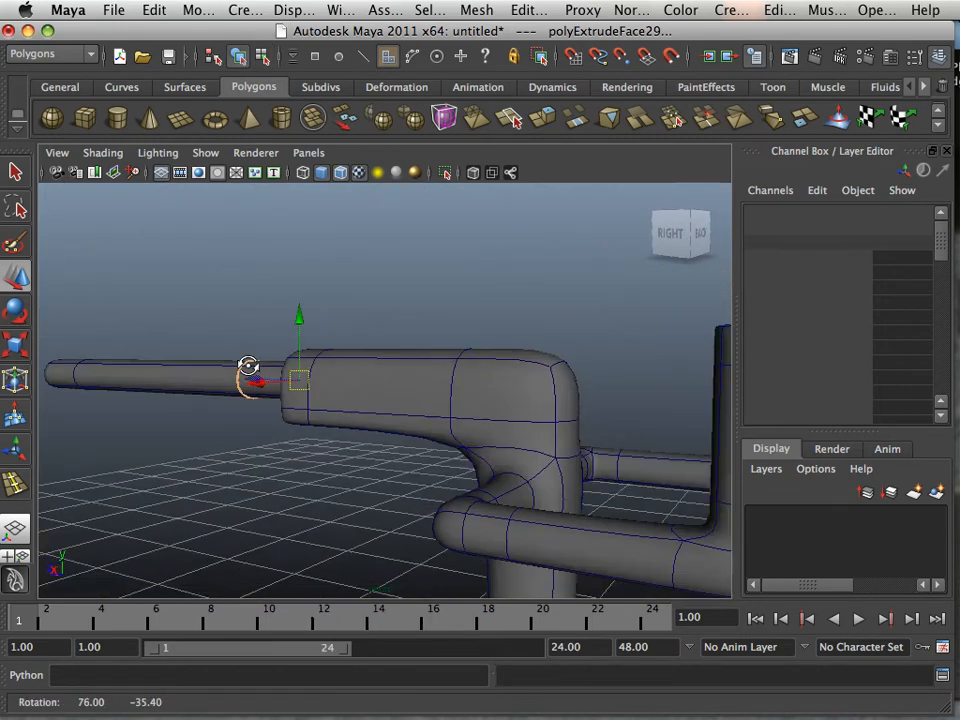
pyautogui.keyDown('alt'); pyautogui.moveTo(251, 366); pyautogui.dragTo(360, 360, button='right'); pyautogui.keyUp('alt')
pyautogui.keyDown('alt'); pyautogui.moveTo(360, 360); pyautogui.dragTo(475, 427); pyautogui.keyUp('alt')
pyautogui.keyDown('alt'); pyautogui.moveTo(475, 427); pyautogui.dragTo(521, 482, button='right'); pyautogui.keyUp('alt')
pyautogui.scroll(-3, 598, 474)
pyautogui.scroll(2, 421, 443)
pyautogui.keyDown('alt'); pyautogui.moveTo(421, 443); pyautogui.dragTo(343, 422); pyautogui.keyUp('alt')
pyautogui.keyDown('alt'); pyautogui.moveTo(343, 422); pyautogui.dragTo(559, 486, button='right'); pyautogui.keyUp('alt')
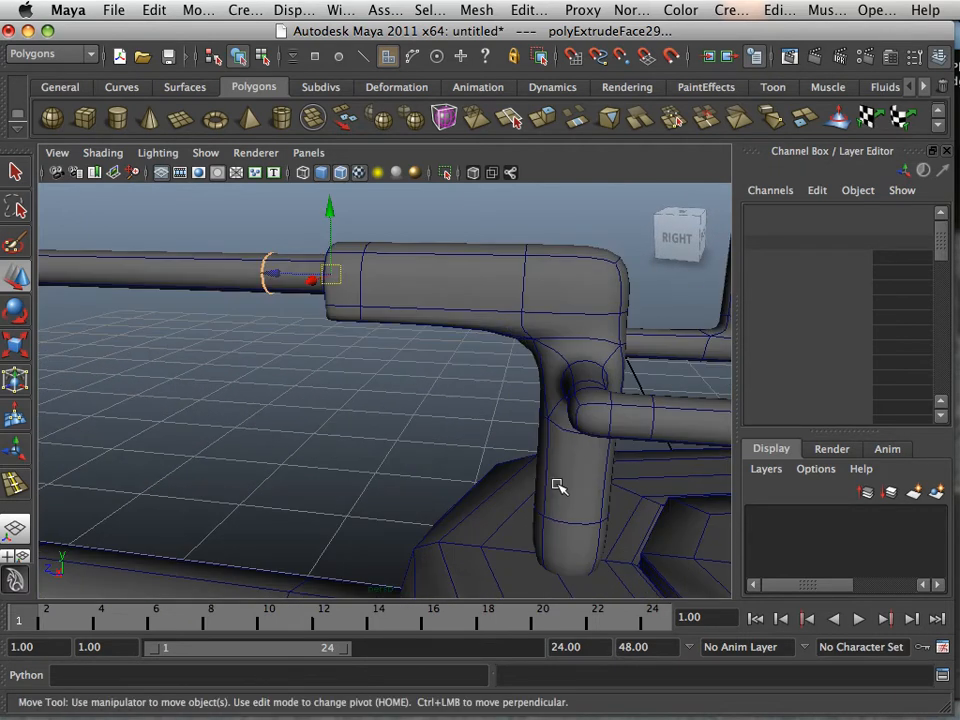
# - Insert an edge loop around the support column close to its bottom end and preview the mesh smoothed
pyautogui.click(568, 486)
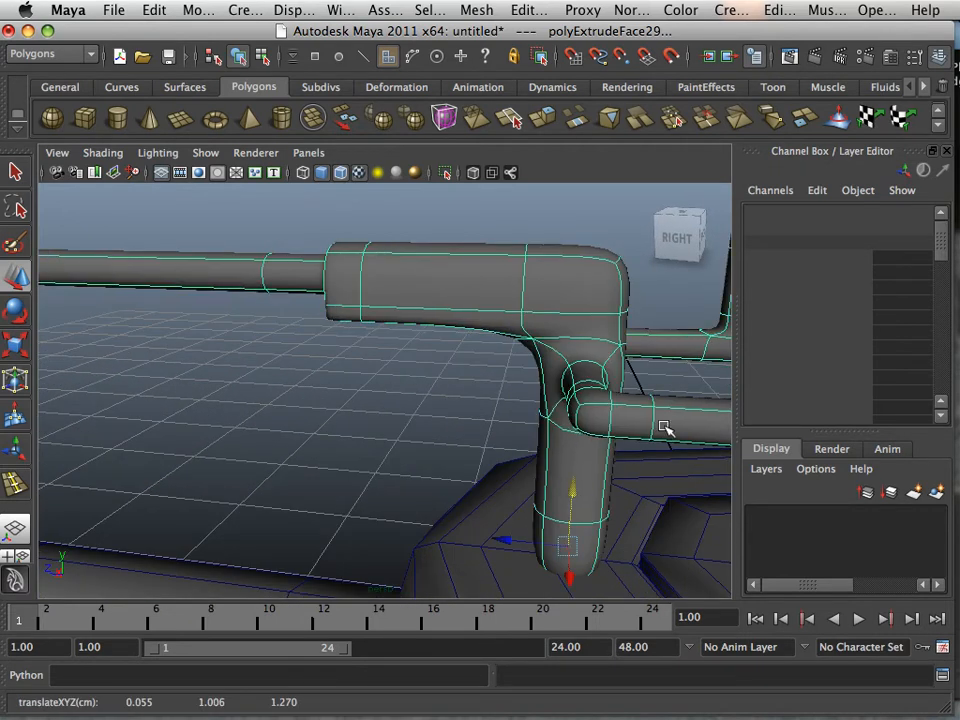
pyautogui.press('1')
pyautogui.press('1')
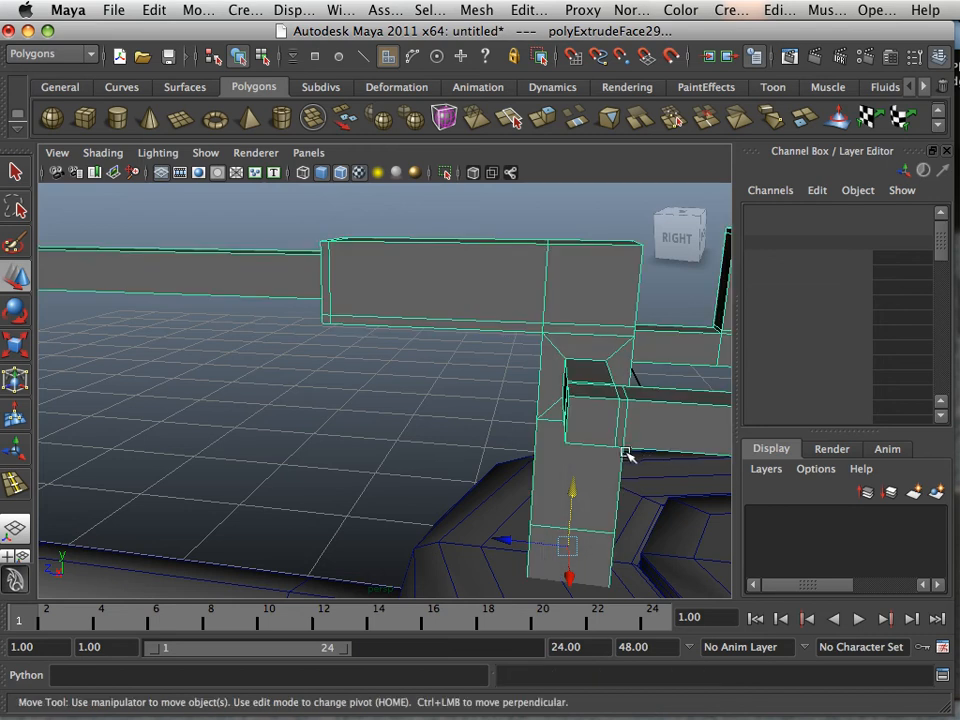
pyautogui.click(528, 10)
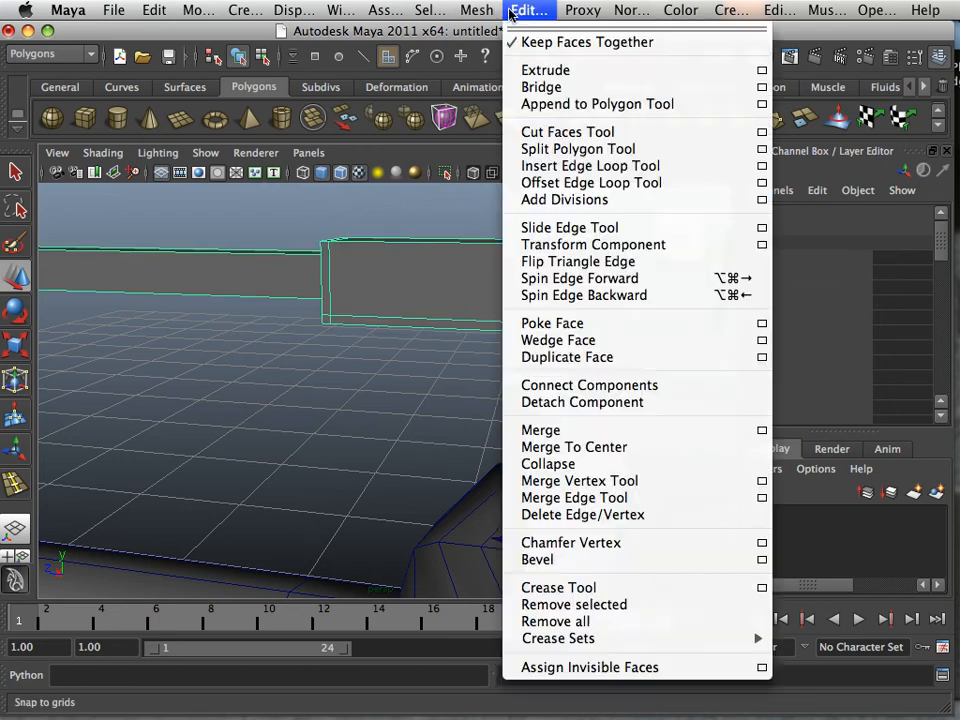
pyautogui.click(560, 165)
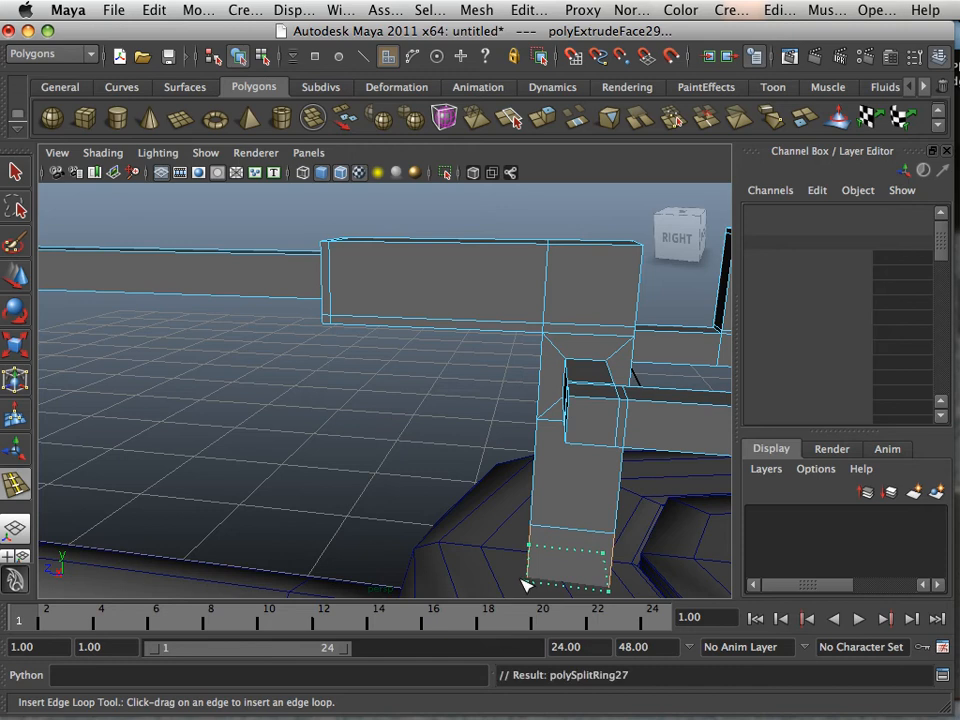
pyautogui.scroll(-5, 395, 479)
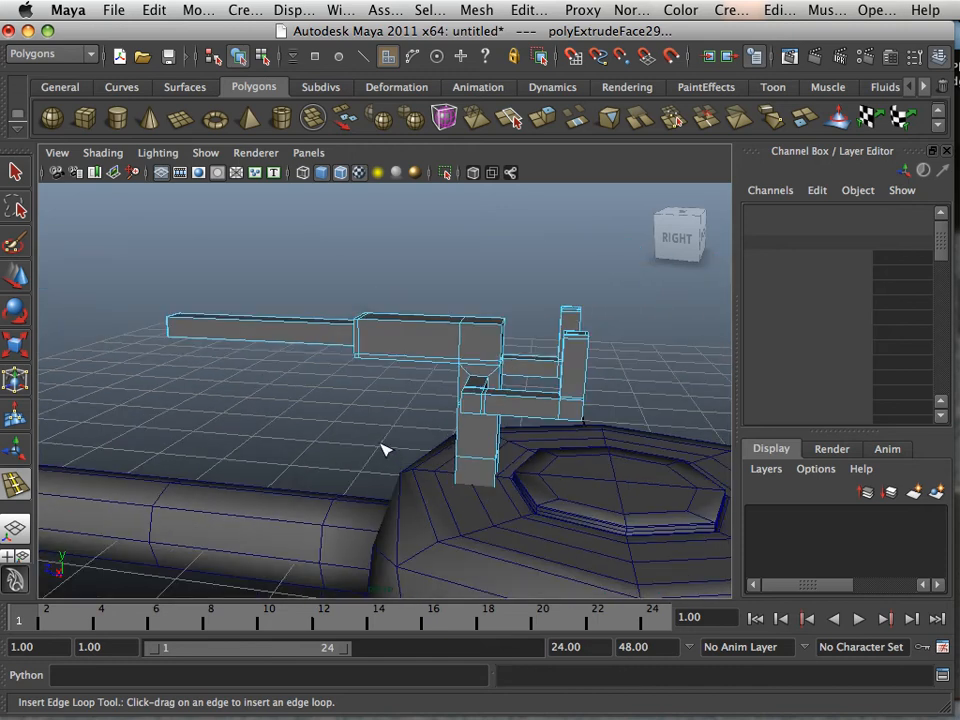
pyautogui.press('3')
pyautogui.click(15, 275)
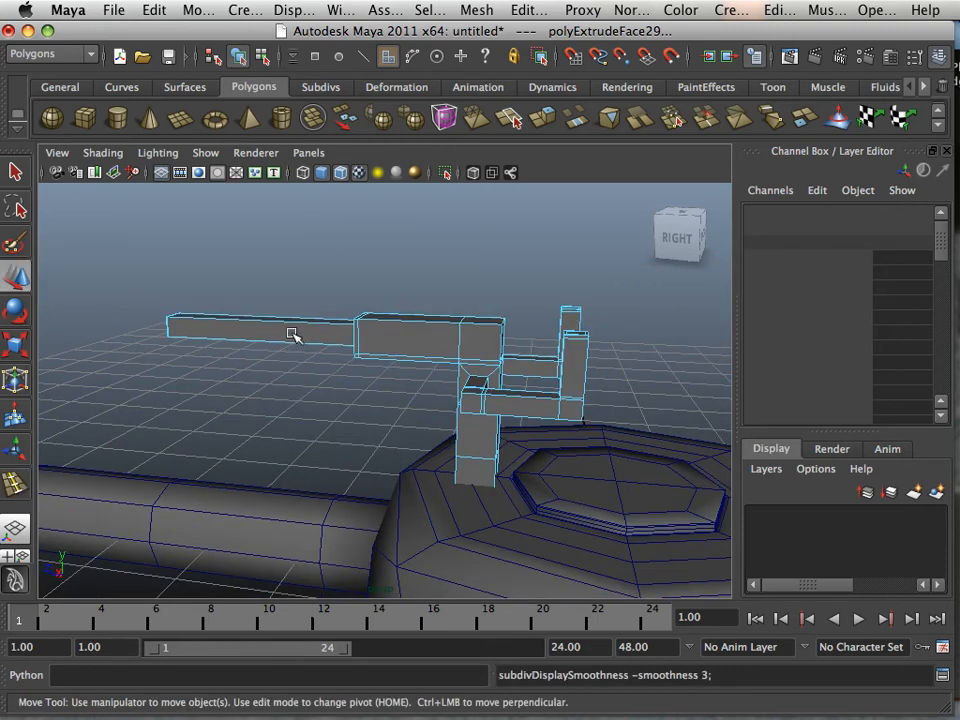
# - Inspect the smoothed attachment from its opposite side, including the column's base on the head
pyautogui.moveTo(292, 332); pyautogui.dragTo(355, 309, button='right')
pyautogui.keyDown('alt'); pyautogui.moveTo(452, 360); pyautogui.dragTo(268, 424); pyautogui.keyUp('alt')
pyautogui.keyDown('alt'); pyautogui.moveTo(268, 424); pyautogui.dragTo(208, 440, button='right'); pyautogui.keyUp('alt')
pyautogui.keyDown('alt'); pyautogui.moveTo(332, 418); pyautogui.dragTo(302, 426); pyautogui.keyUp('alt')
pyautogui.keyDown('alt'); pyautogui.moveTo(302, 426); pyautogui.dragTo(529, 455, button='right'); pyautogui.keyUp('alt')
pyautogui.keyDown('alt'); pyautogui.moveTo(529, 455); pyautogui.dragTo(456, 416, button='middle'); pyautogui.keyUp('alt')
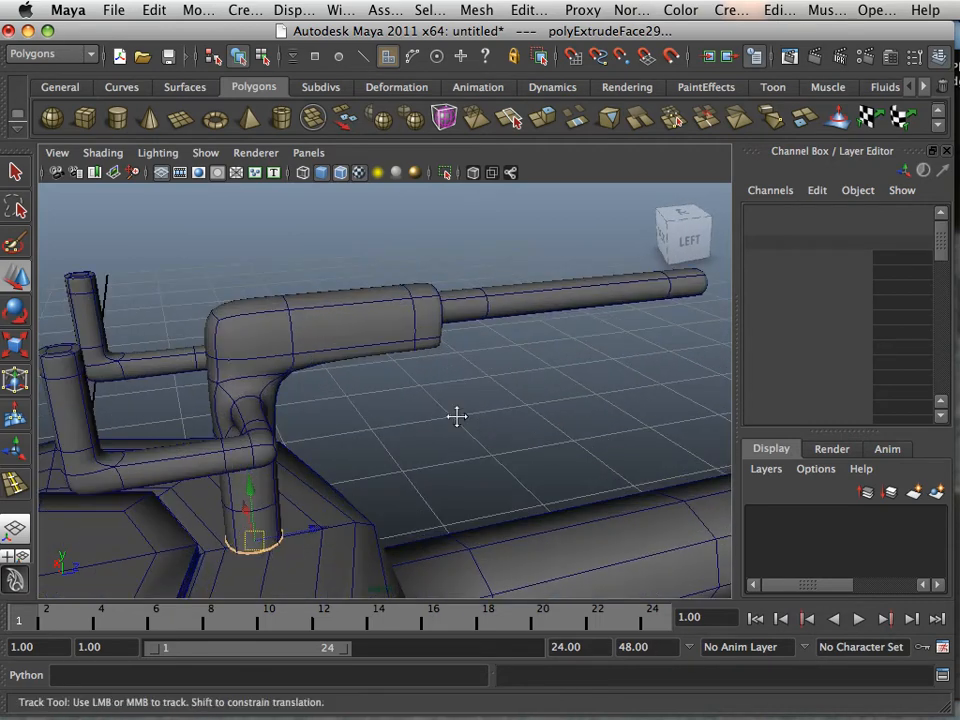
pyautogui.keyDown('alt'); pyautogui.moveTo(456, 416); pyautogui.dragTo(369, 392); pyautogui.keyUp('alt')
# - Extrude the long side face of the unsmoothed beam and scale it inward in length and height to inset it
pyautogui.moveTo(363, 320); pyautogui.dragTo(420, 331, button='right')
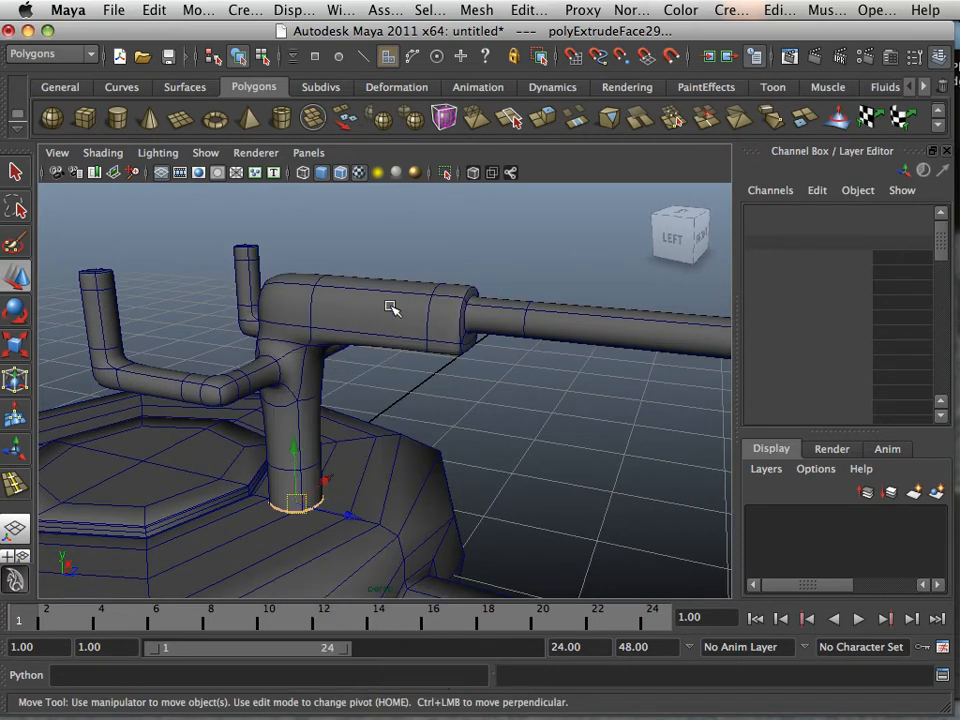
pyautogui.click(388, 311)
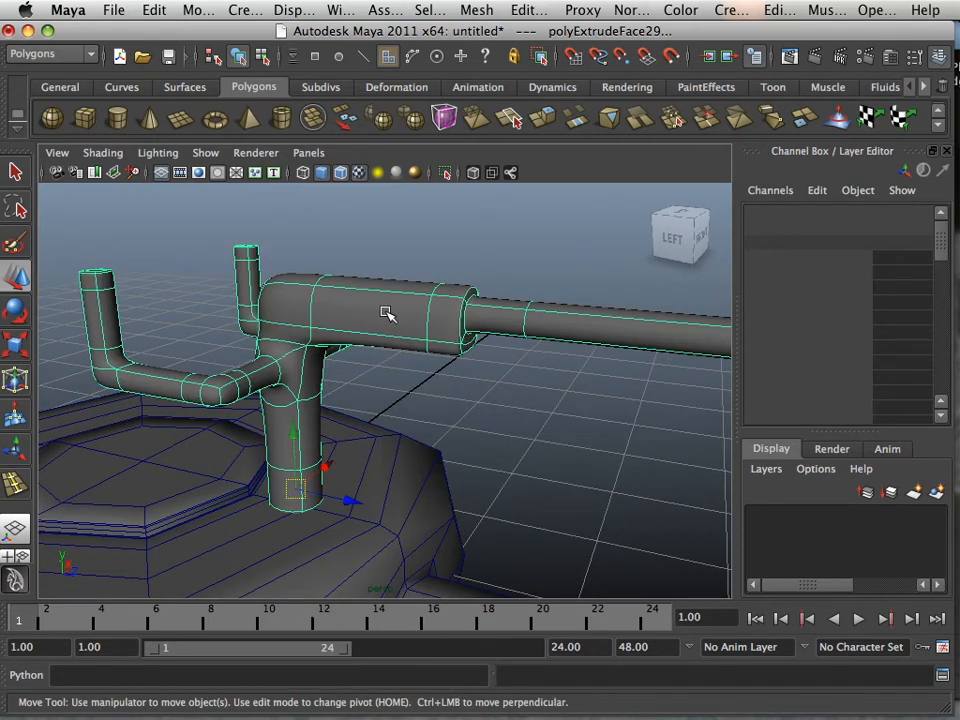
pyautogui.press('1')
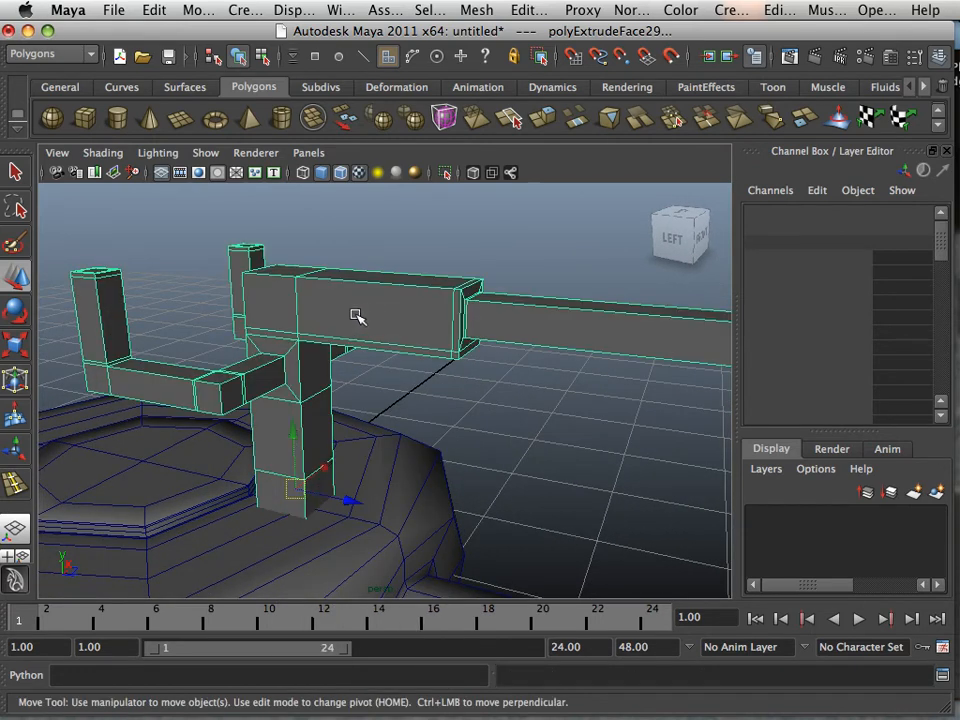
pyautogui.keyDown('alt'); pyautogui.moveTo(357, 317); pyautogui.dragTo(388, 334); pyautogui.keyUp('alt')
pyautogui.moveTo(388, 334); pyautogui.dragTo(392, 372, button='right')
pyautogui.click(392, 343)
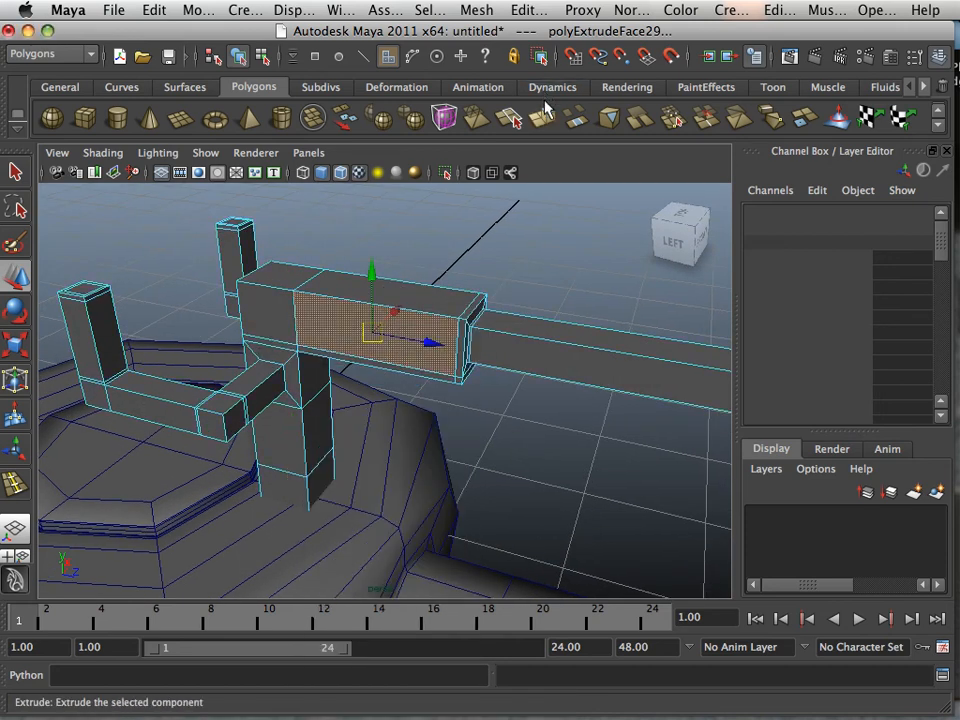
pyautogui.click(543, 118)
pyautogui.moveTo(460, 348); pyautogui.dragTo(424, 338)
pyautogui.moveTo(370, 251); pyautogui.dragTo(367, 285)
pyautogui.press('t')
pyautogui.keyDown('alt'); pyautogui.moveTo(422, 298); pyautogui.dragTo(381, 302); pyautogui.keyUp('alt')
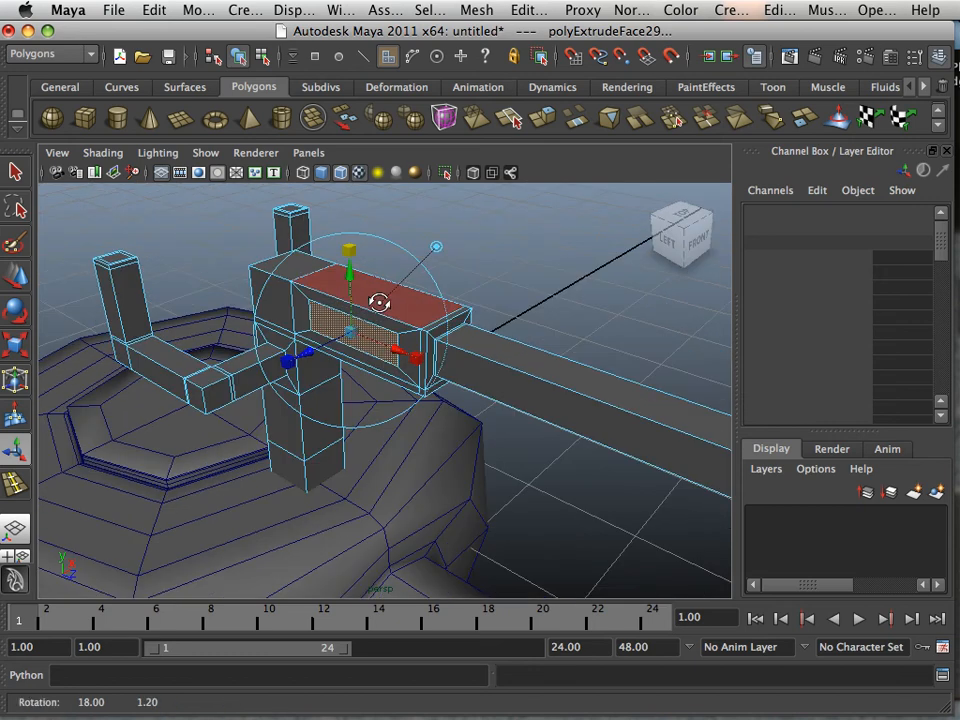
# - Extrude the inset side face into the beam to form a rectangular recess
pyautogui.click(540, 120)
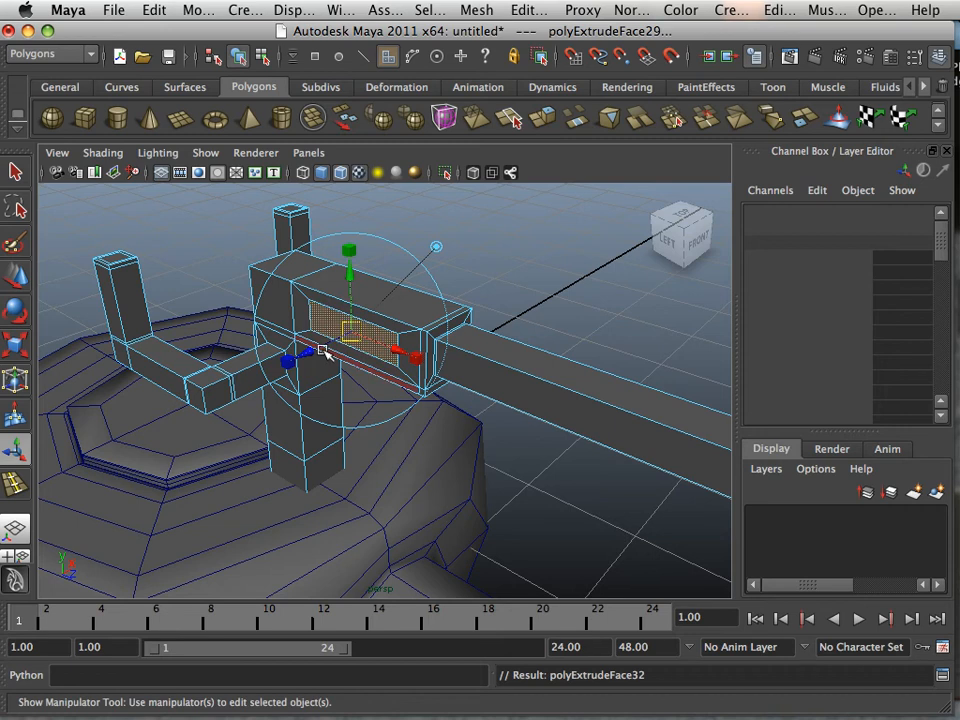
pyautogui.moveTo(324, 351); pyautogui.dragTo(432, 314)
pyautogui.keyDown('alt'); pyautogui.moveTo(432, 314); pyautogui.dragTo(433, 409, button='middle'); pyautogui.keyUp('alt')
pyautogui.keyDown('alt'); pyautogui.moveTo(433, 409); pyautogui.dragTo(440, 392); pyautogui.keyUp('alt')
# - Insert an edge loop around the recess walls just inside its opening and preview the mesh smoothed
pyautogui.click(529, 10)
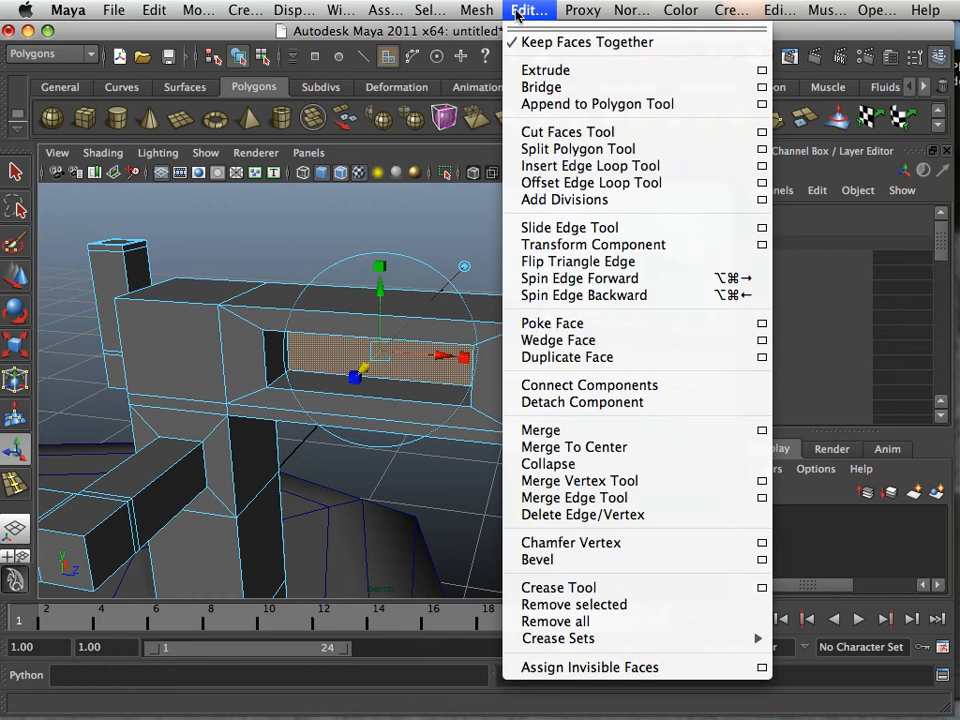
pyautogui.click(543, 166)
pyautogui.keyDown('alt'); pyautogui.moveTo(406, 297); pyautogui.dragTo(358, 318); pyautogui.keyUp('alt')
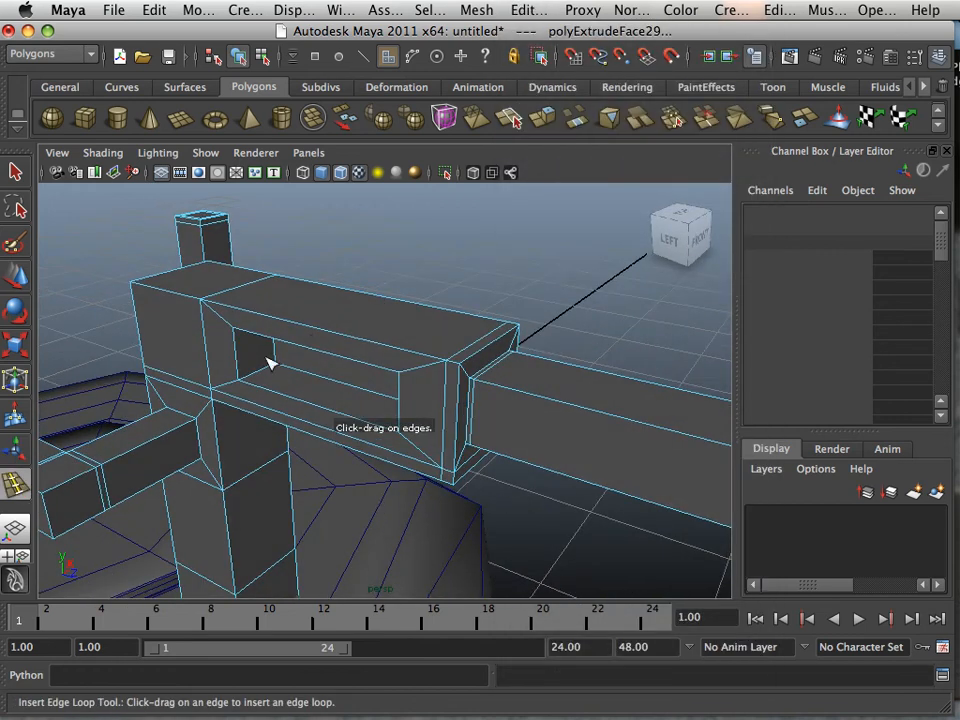
pyautogui.moveTo(271, 370); pyautogui.dragTo(250, 381)
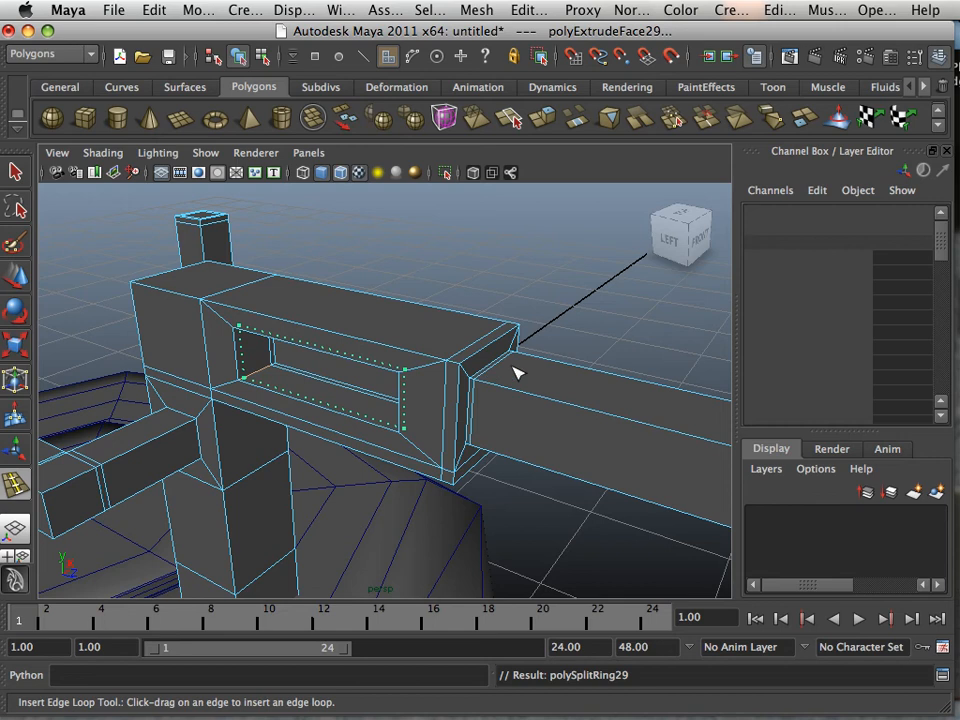
pyautogui.keyDown('alt'); pyautogui.moveTo(514, 368); pyautogui.dragTo(455, 343); pyautogui.keyUp('alt')
pyautogui.press('3')
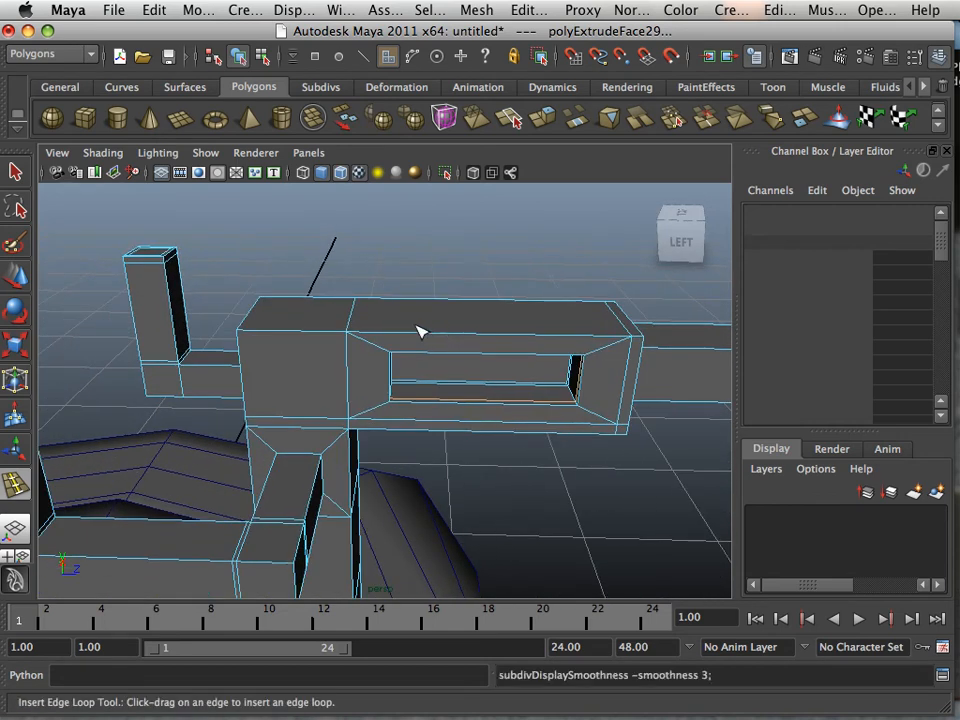
pyautogui.press('w')
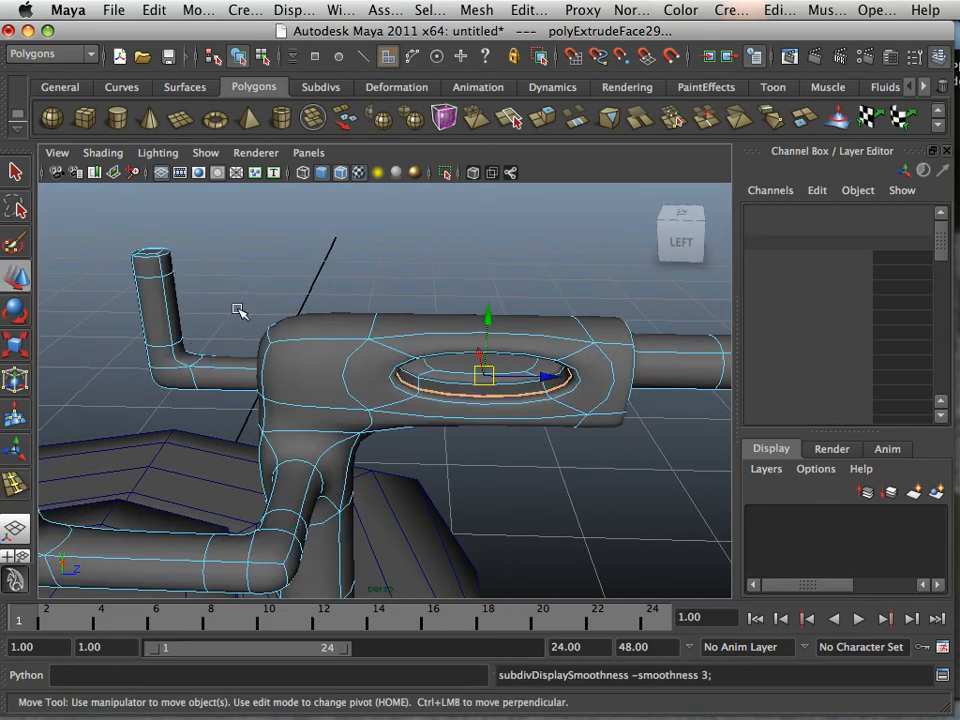
pyautogui.moveTo(310, 340); pyautogui.dragTo(330, 322, button='right')
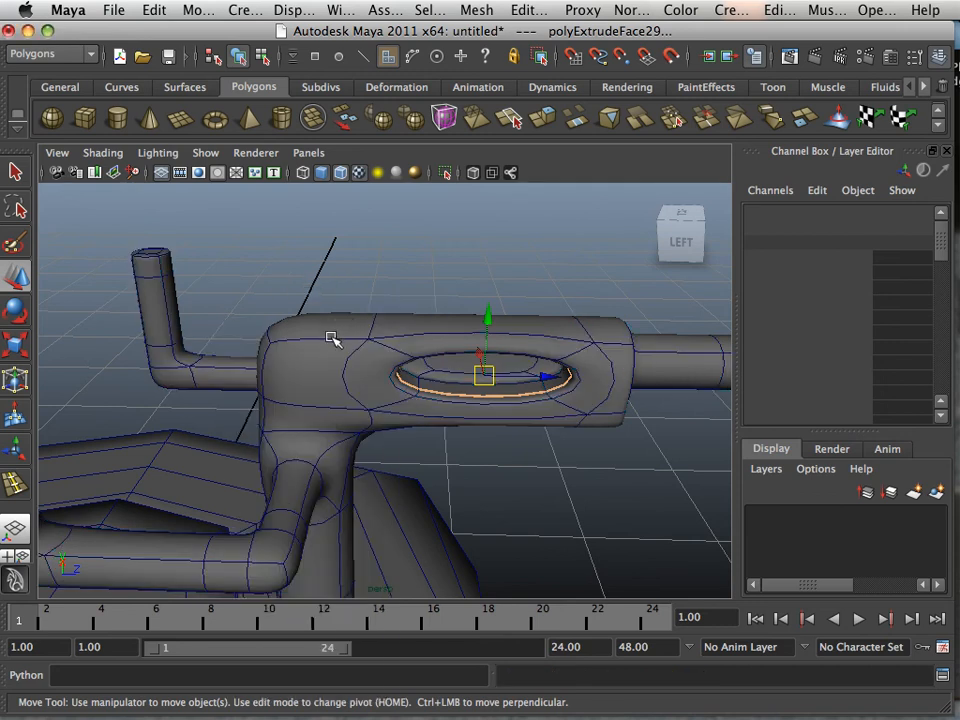
# - Insert a supporting edge loop around the unsmoothed beam, next to the recess end farthest from the barrel
pyautogui.press('1')
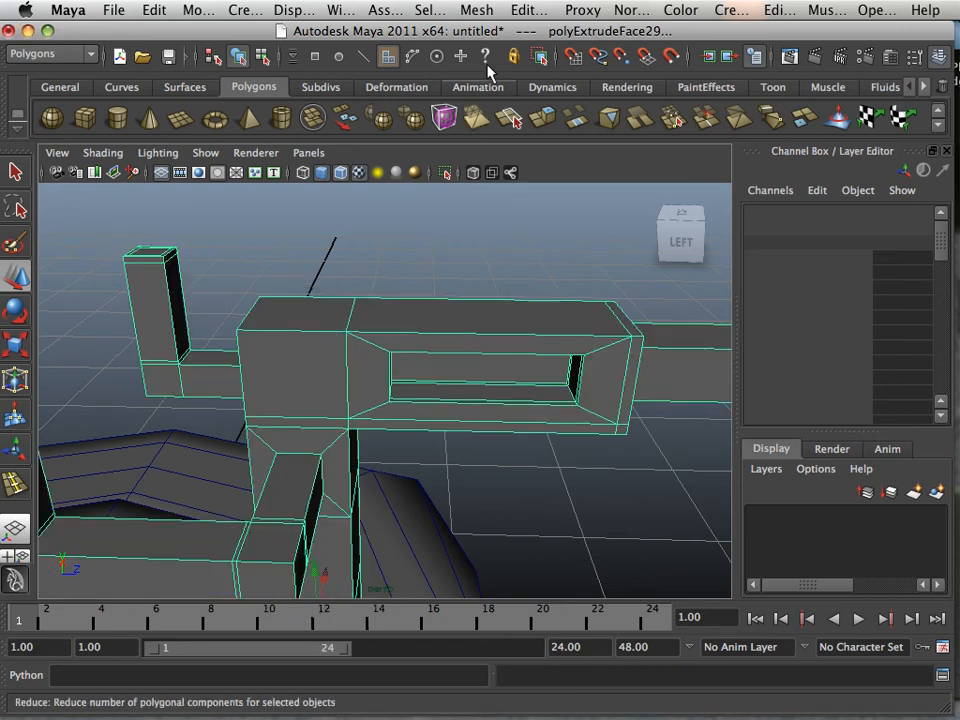
pyautogui.click(480, 10)
pyautogui.moveTo(528, 10)
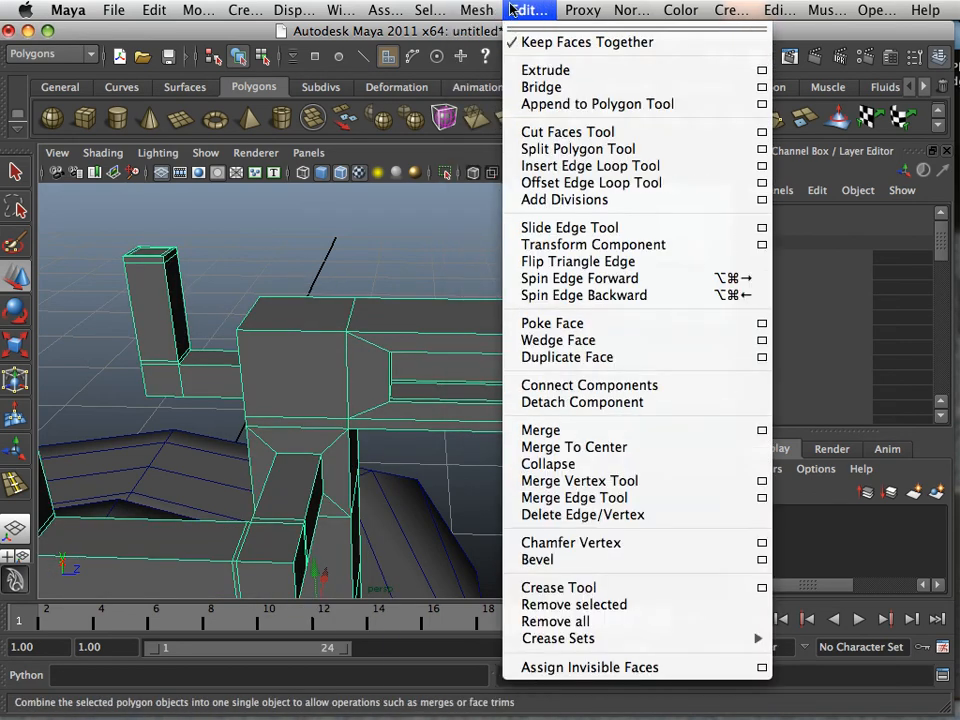
pyautogui.click(553, 165)
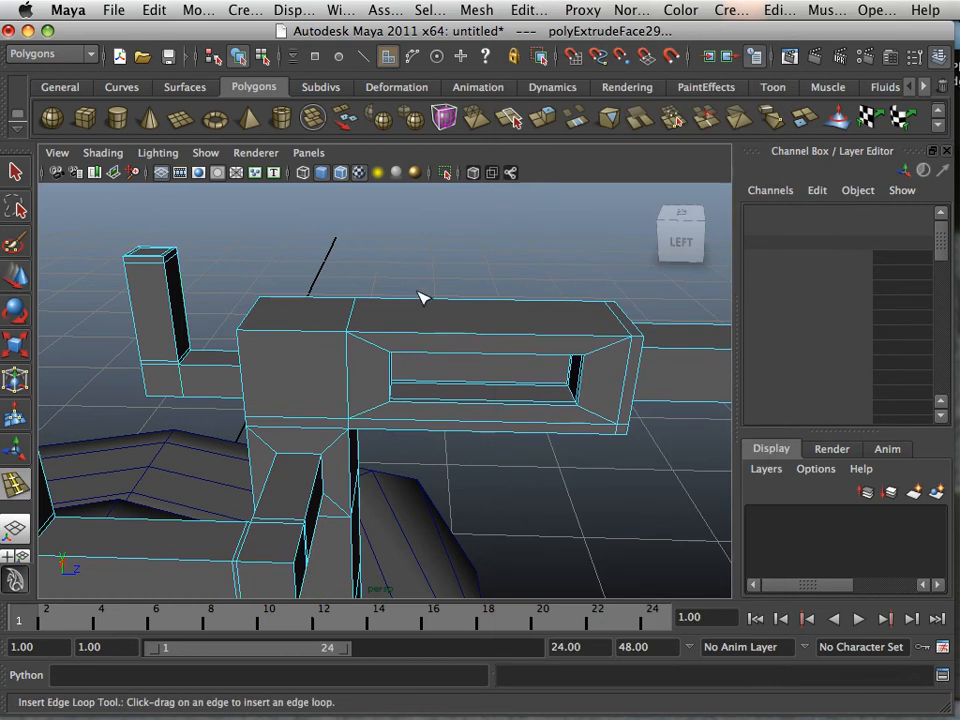
pyautogui.scroll(3, 427, 356)
pyautogui.scroll(4, 420, 380)
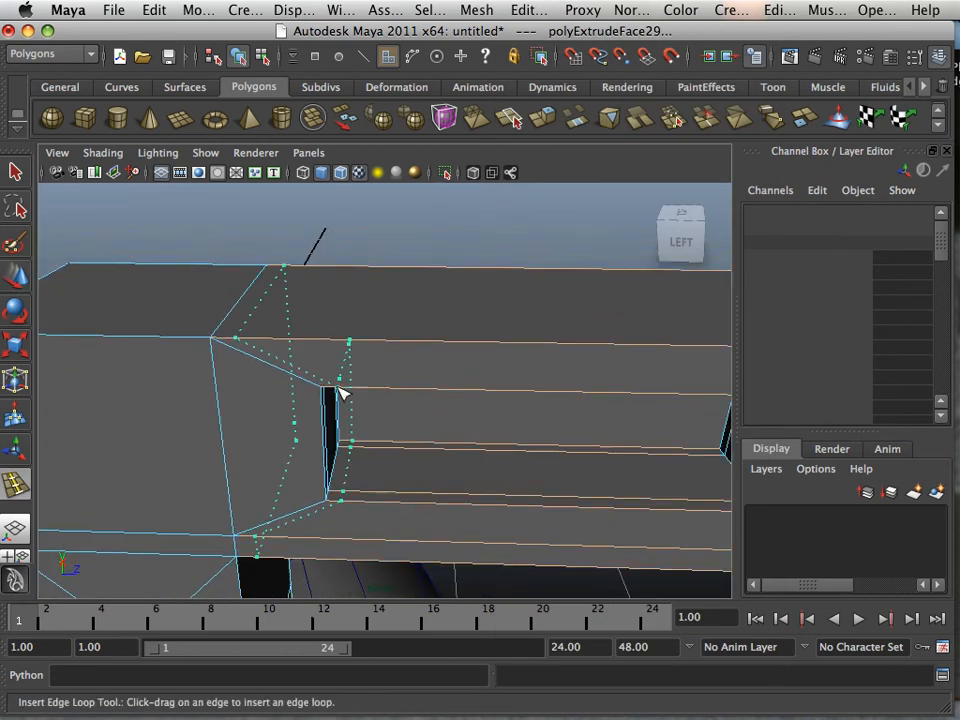
pyautogui.moveTo(338, 391)
pyautogui.mouseDown()
pyautogui.moveTo(489, 396)
pyautogui.moveTo(333, 393)
pyautogui.mouseUp()
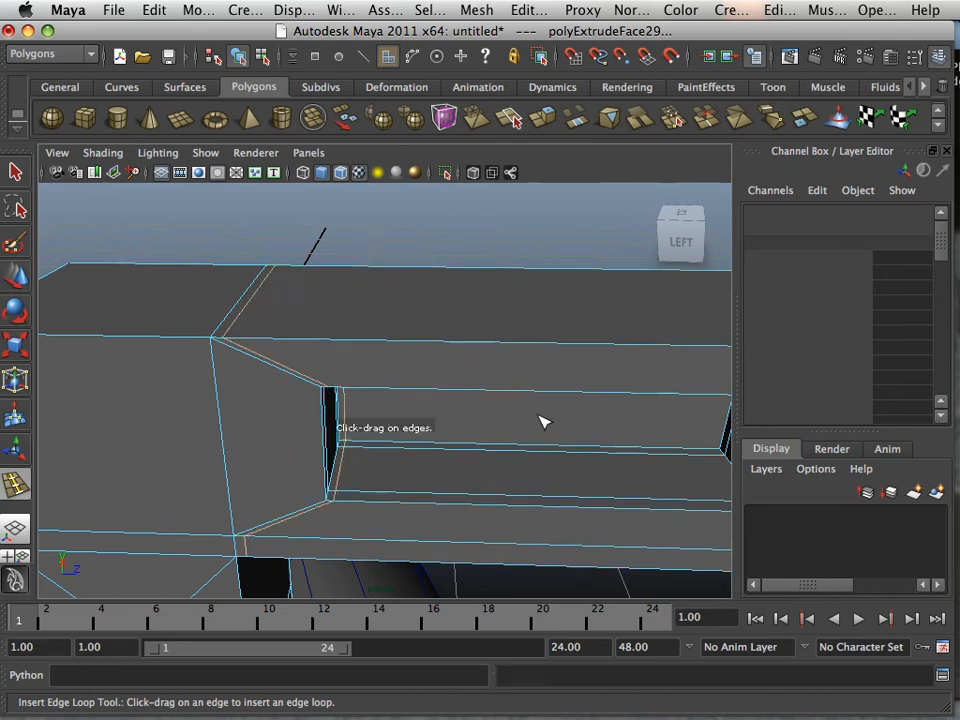
pyautogui.keyDown('alt'); pyautogui.moveTo(489, 407); pyautogui.dragTo(356, 387, button='middle'); pyautogui.keyUp('alt')
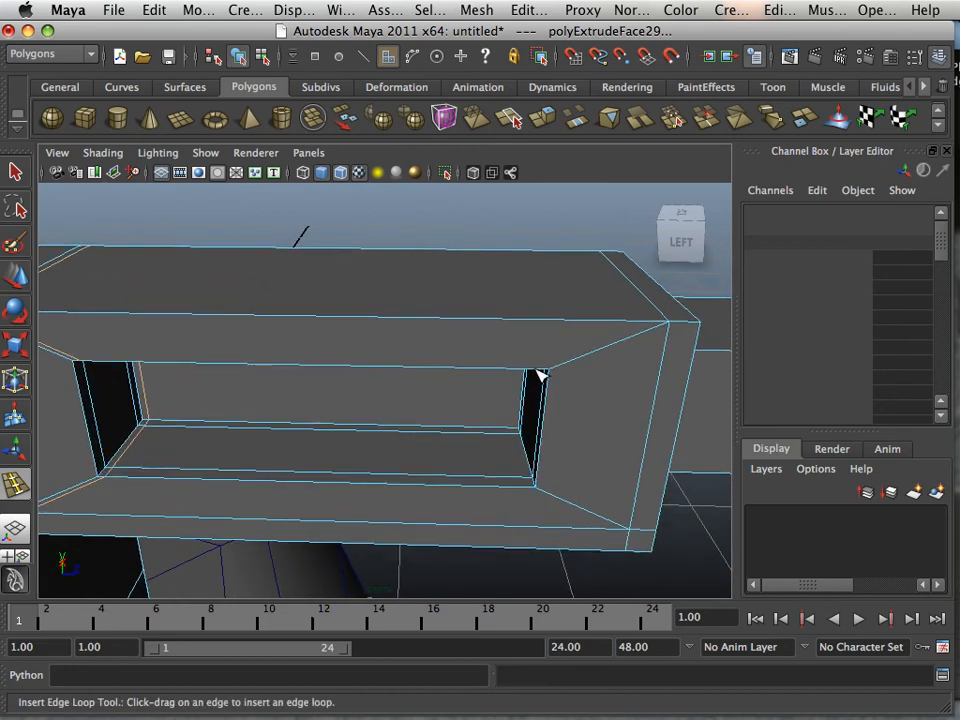
# - Insert a supporting edge loop around the beam, next to the recess end nearest the barrel
pyautogui.moveTo(540, 375); pyautogui.dragTo(548, 372)
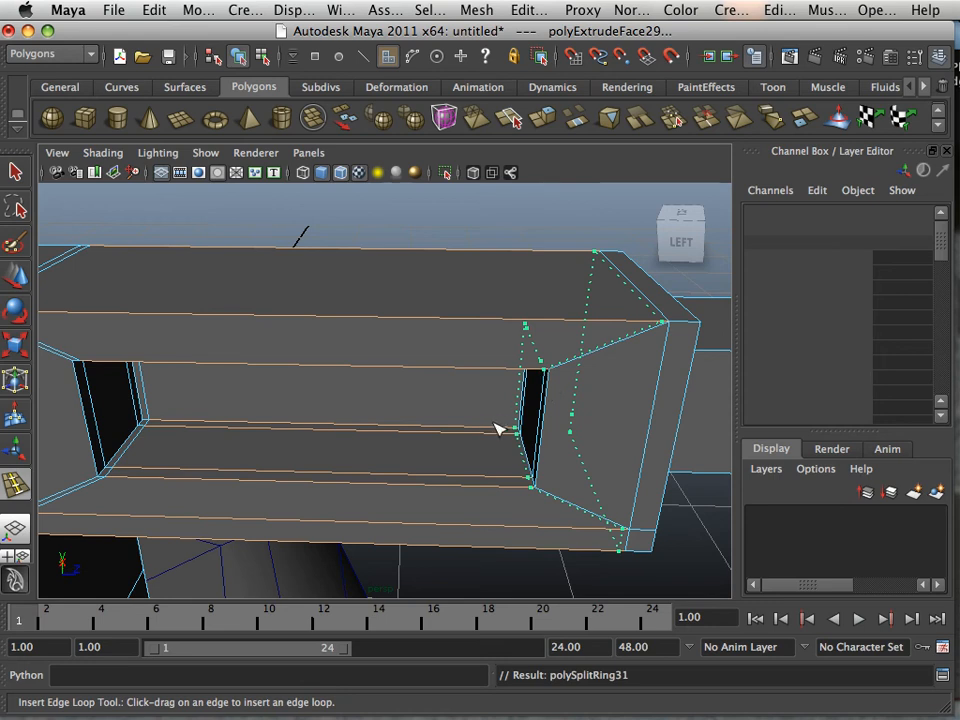
pyautogui.moveTo(482, 429); pyautogui.dragTo(482, 429)
# - Insert a horizontal edge loop just below the recess's upper edge and preview the mesh smoothed
pyautogui.keyDown('alt'); pyautogui.moveTo(482, 429); pyautogui.dragTo(482, 399); pyautogui.keyUp('alt')
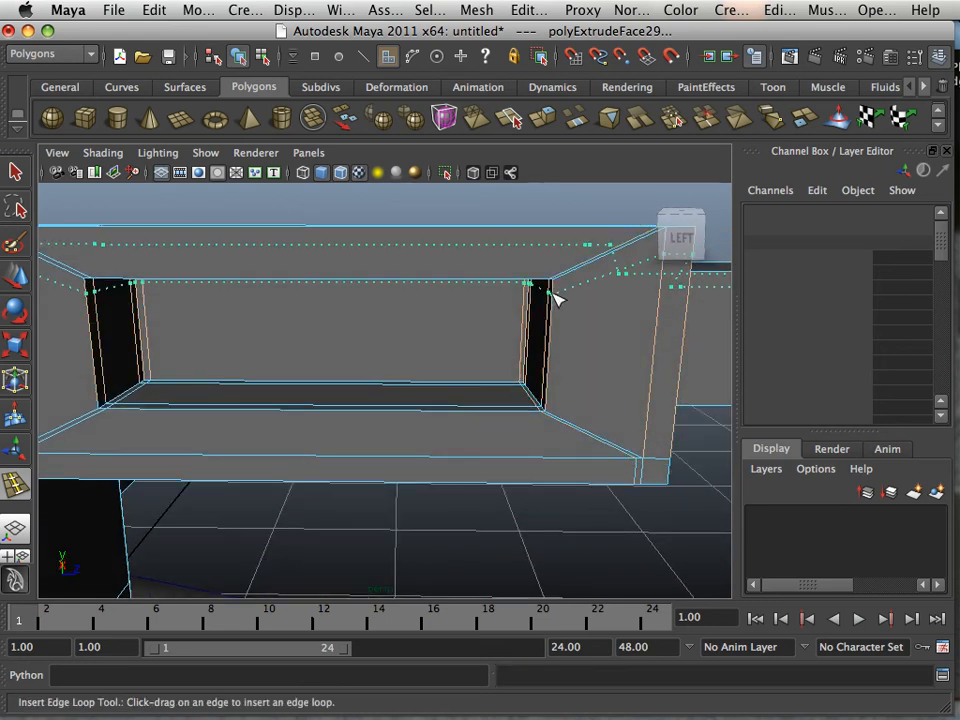
pyautogui.moveTo(555, 298); pyautogui.dragTo(553, 286)
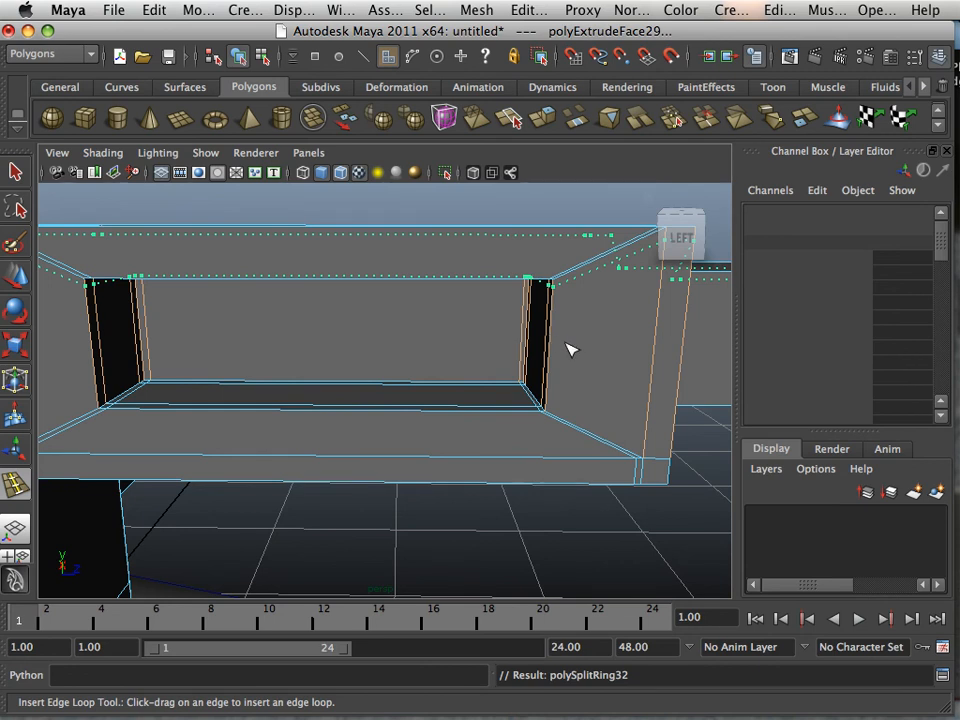
pyautogui.keyDown('alt'); pyautogui.moveTo(497, 308); pyautogui.dragTo(368, 376); pyautogui.keyUp('alt')
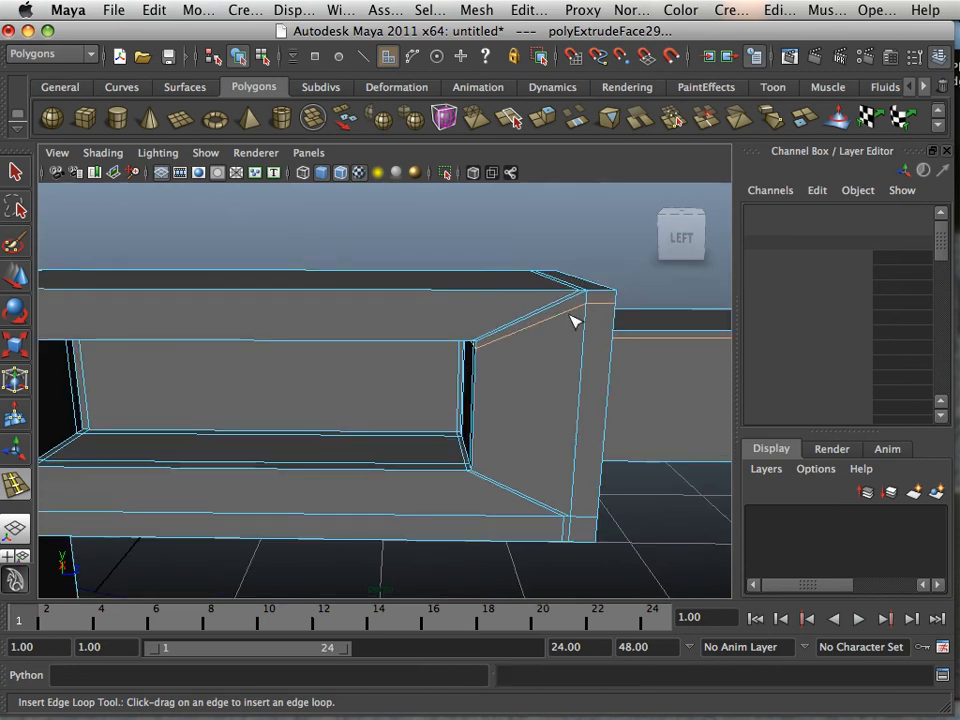
pyautogui.scroll(-6, 575, 330)
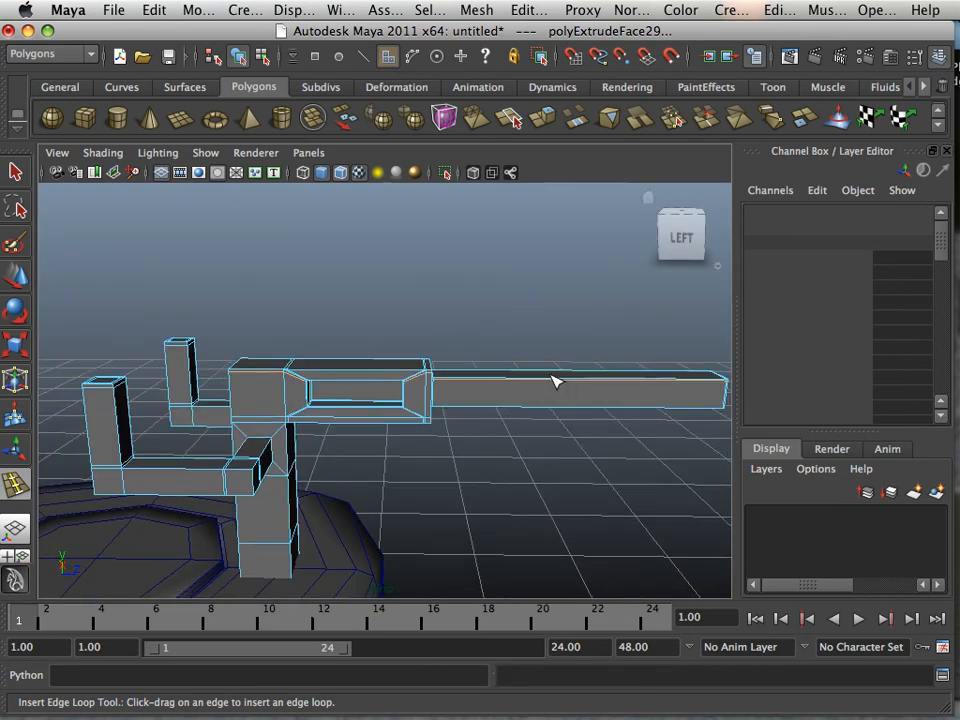
pyautogui.press('3')
pyautogui.scroll(3, 597, 391)
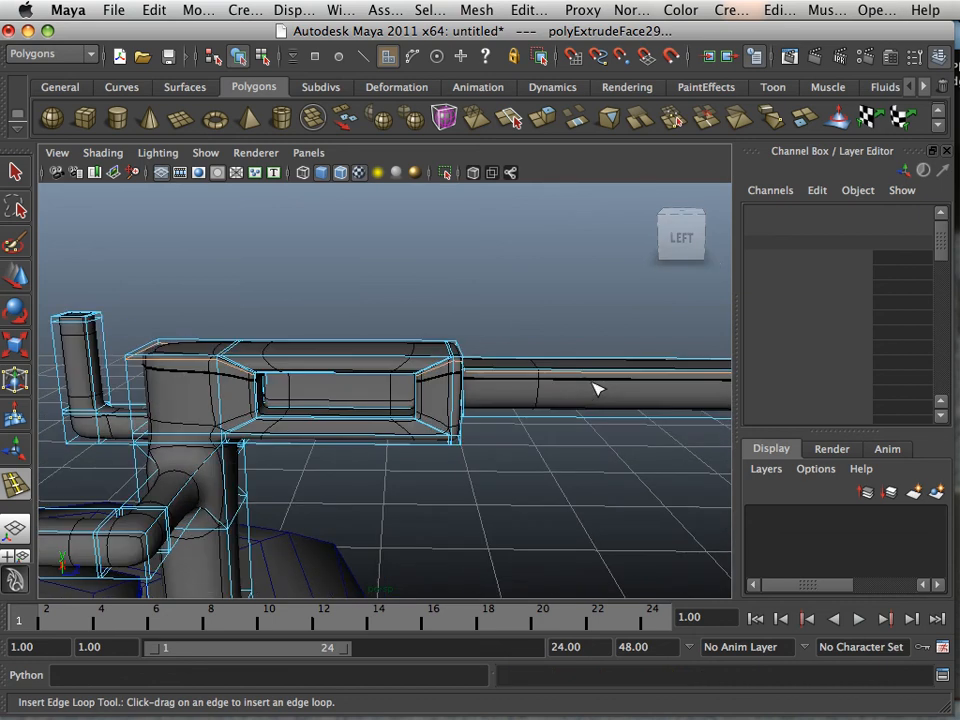
pyautogui.moveTo(617, 408)
pyautogui.keyDown('alt'); pyautogui.mouseDown()
pyautogui.moveTo(454, 403)
pyautogui.moveTo(428, 389)
pyautogui.moveTo(617, 394)
pyautogui.mouseUp(); pyautogui.keyUp('alt')
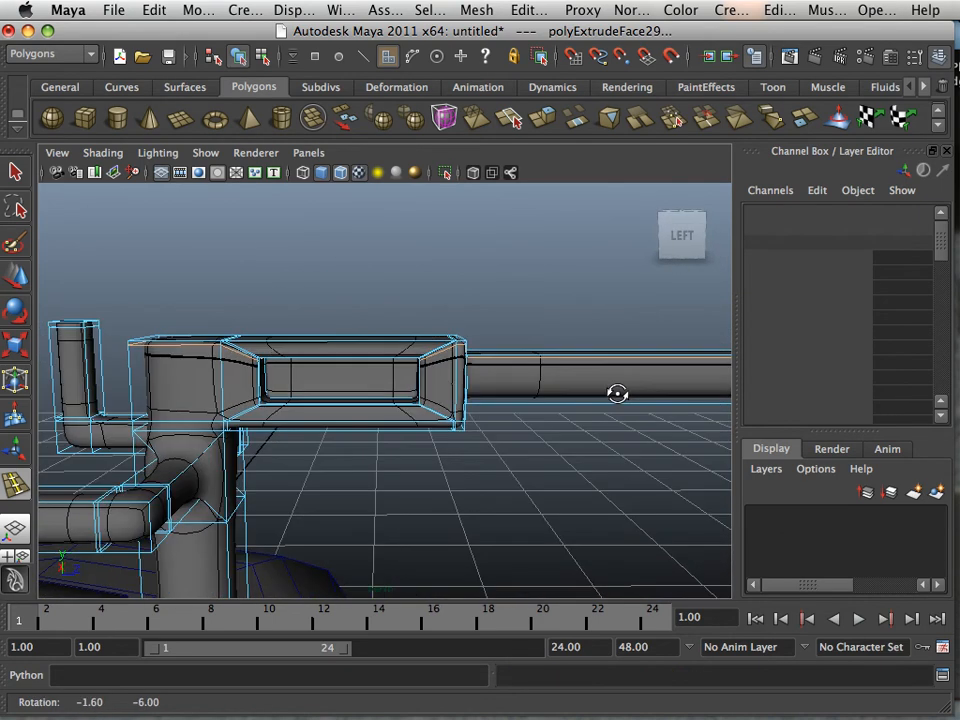
pyautogui.press('1')
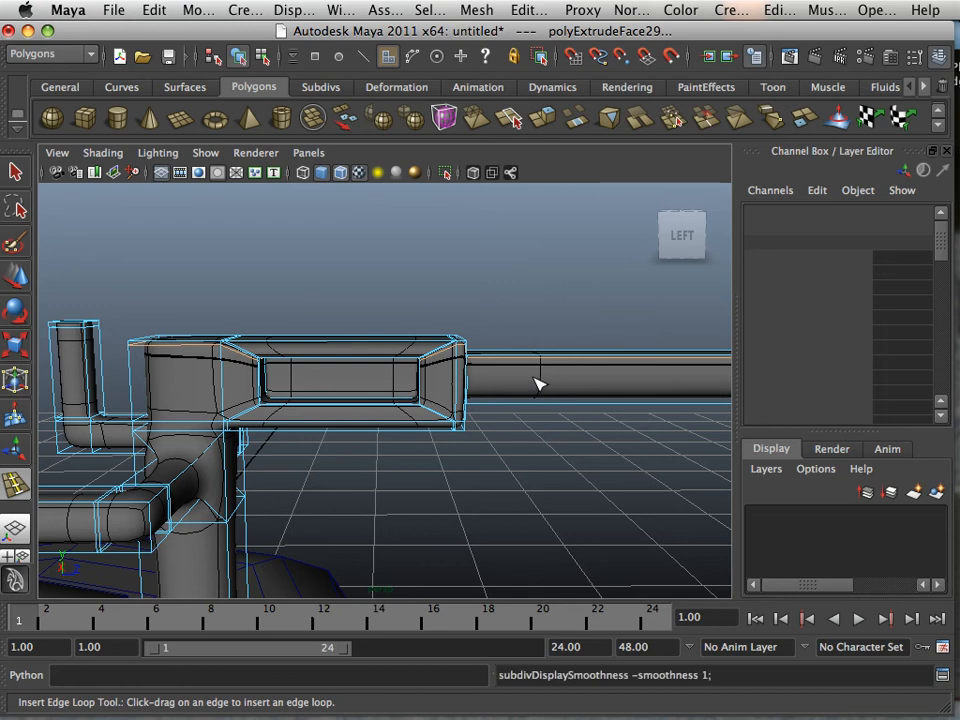
# - Undo the horizontal edge loop below the recess's upper edge, keeping the loop at the recess end
pyautogui.press('w')
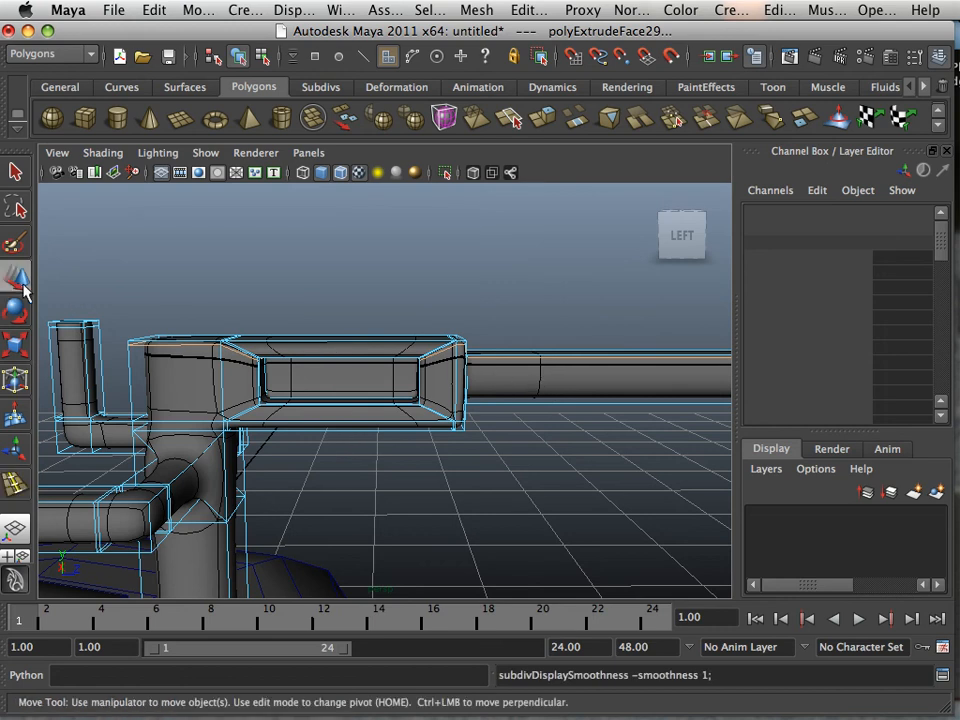
pyautogui.click(253, 346)
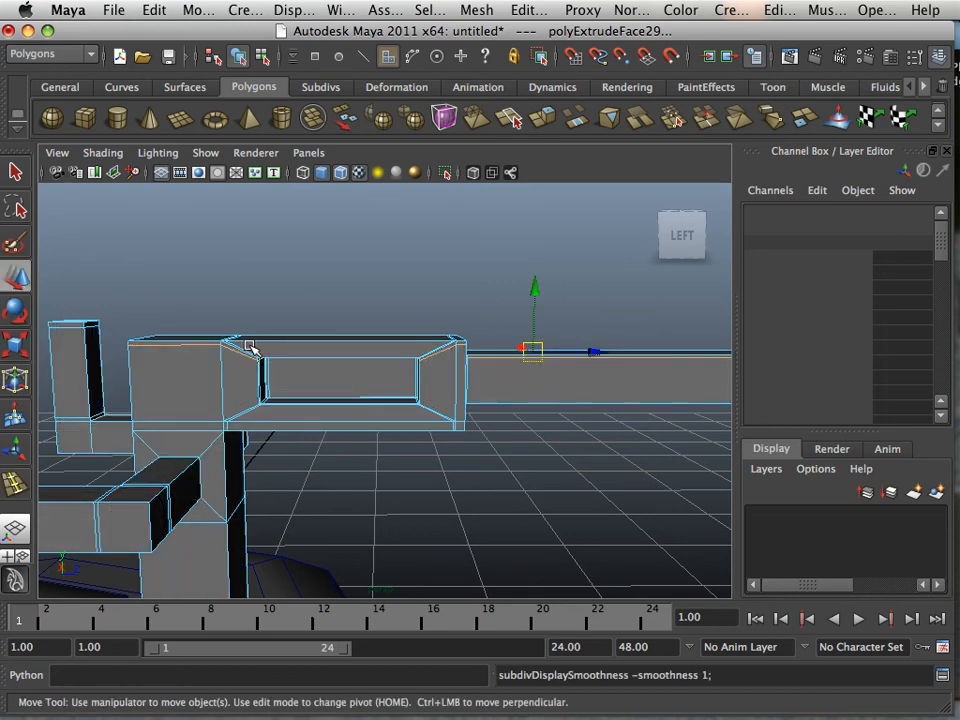
pyautogui.hotkey('ctrl', 'z')
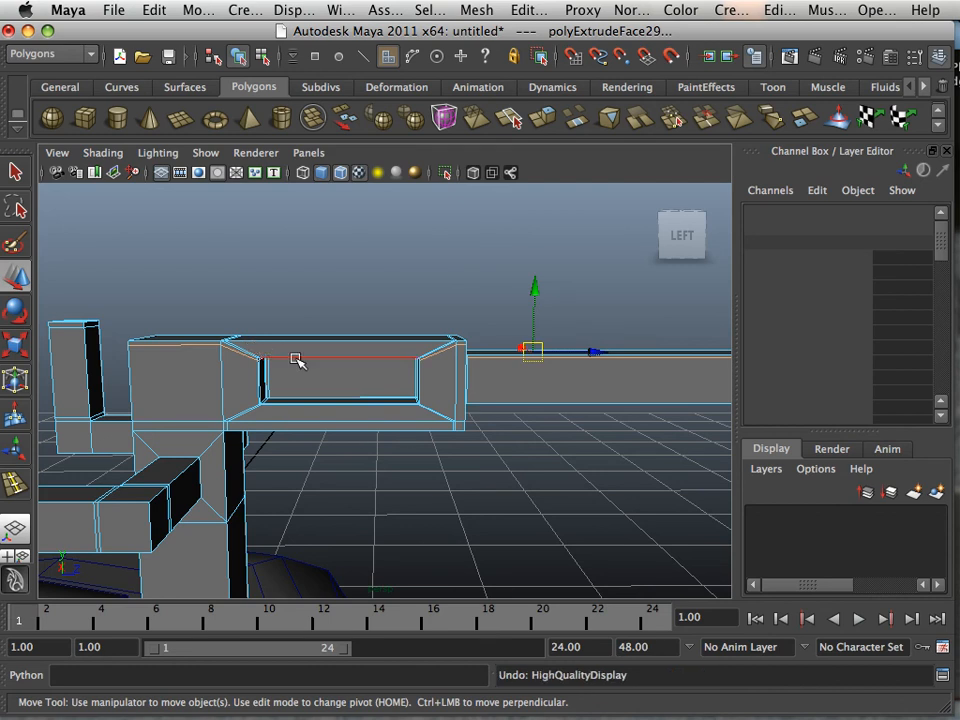
pyautogui.hotkey('ctrl', 'z')
pyautogui.hotkey('ctrl', 'z')
pyautogui.hotkey('ctrl', 'z')
pyautogui.hotkey('ctrl', 'z')
pyautogui.hotkey('ctrl', 'z')
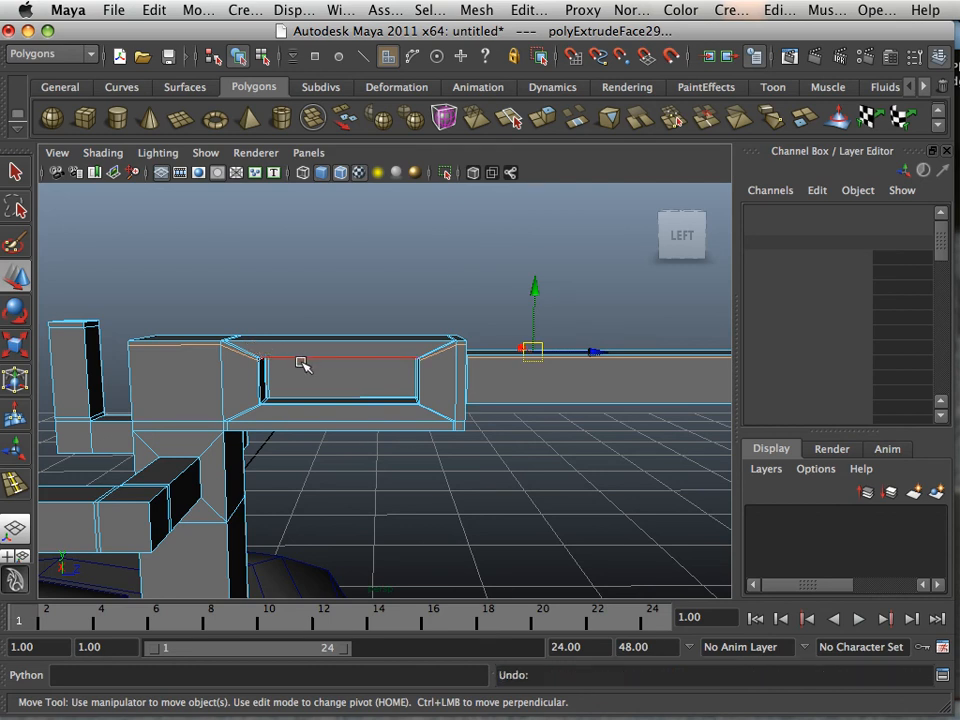
pyautogui.hotkey('ctrl', 'z')
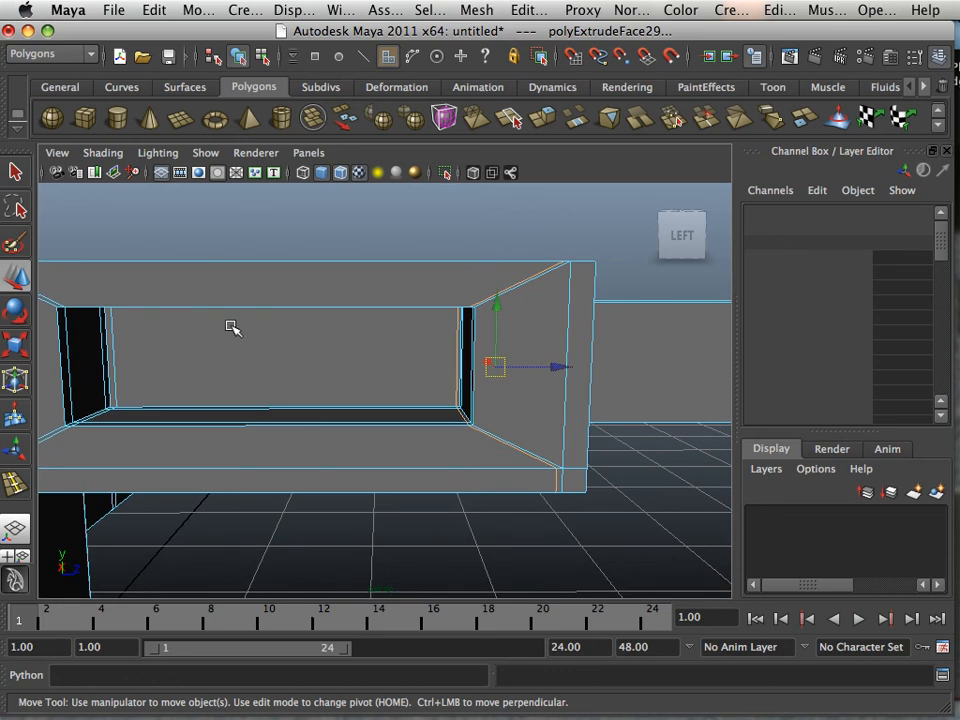
# - Switch the forked attachment to object selection, select it and delete its construction history
pyautogui.moveTo(236, 316); pyautogui.dragTo(287, 290, button='right')
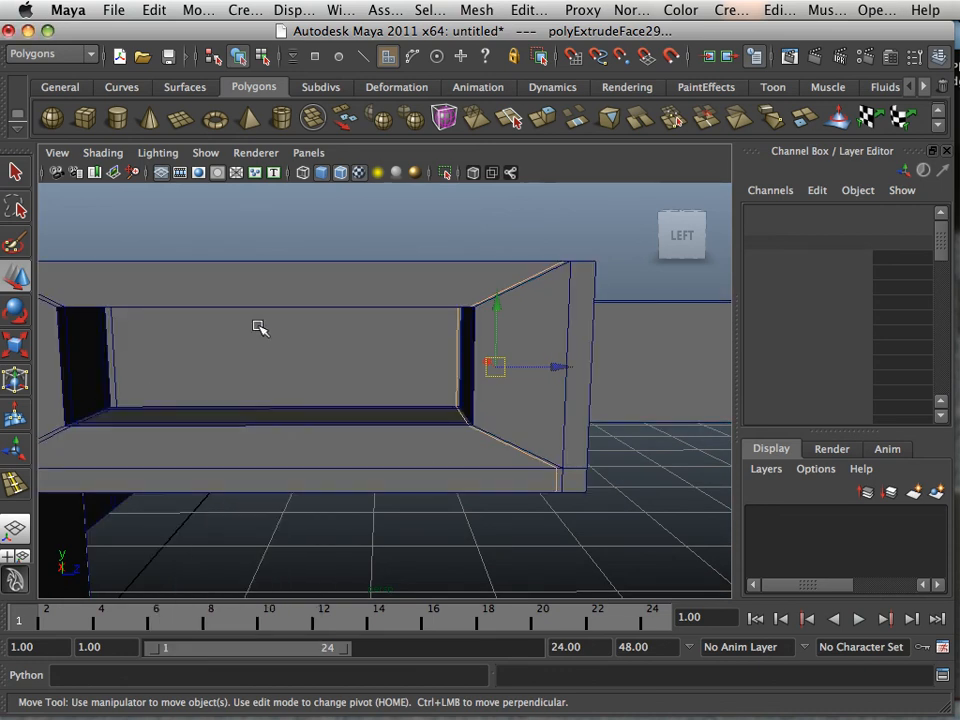
pyautogui.keyDown('alt'); pyautogui.moveTo(258, 328); pyautogui.dragTo(328, 354, button='middle'); pyautogui.keyUp('alt')
pyautogui.keyDown('alt'); pyautogui.moveTo(328, 354); pyautogui.dragTo(379, 289, button='right'); pyautogui.keyUp('alt')
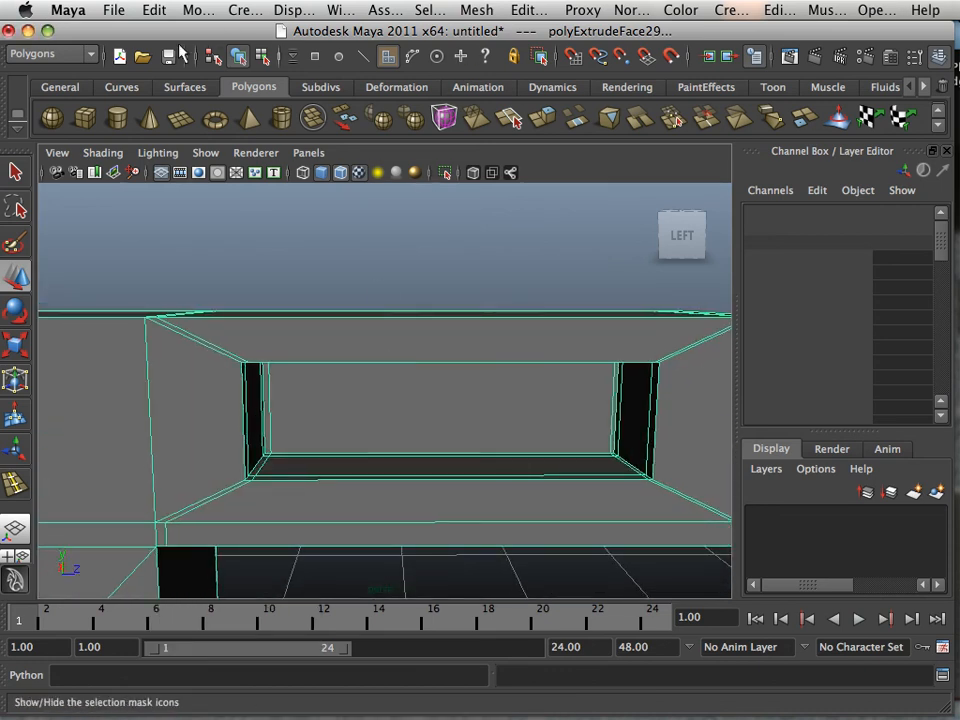
pyautogui.click(154, 10)
pyautogui.moveTo(176, 231)
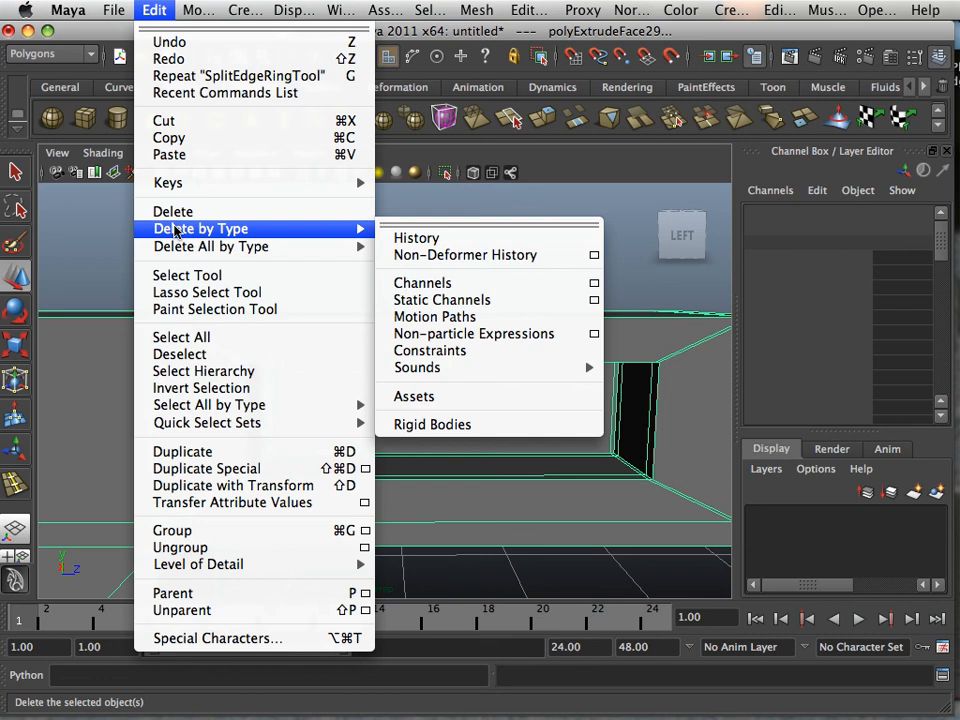
pyautogui.click(436, 240)
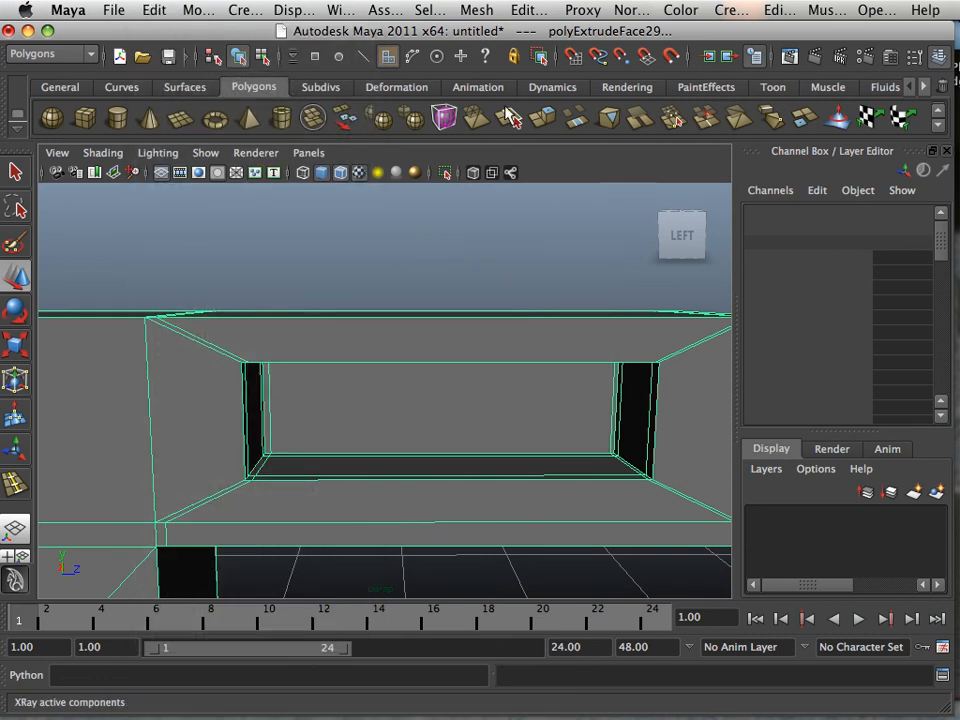
# - Insert a horizontal edge loop again near the recess's upper edge and check how it runs along the attachment
pyautogui.click(527, 10)
pyautogui.click(580, 165)
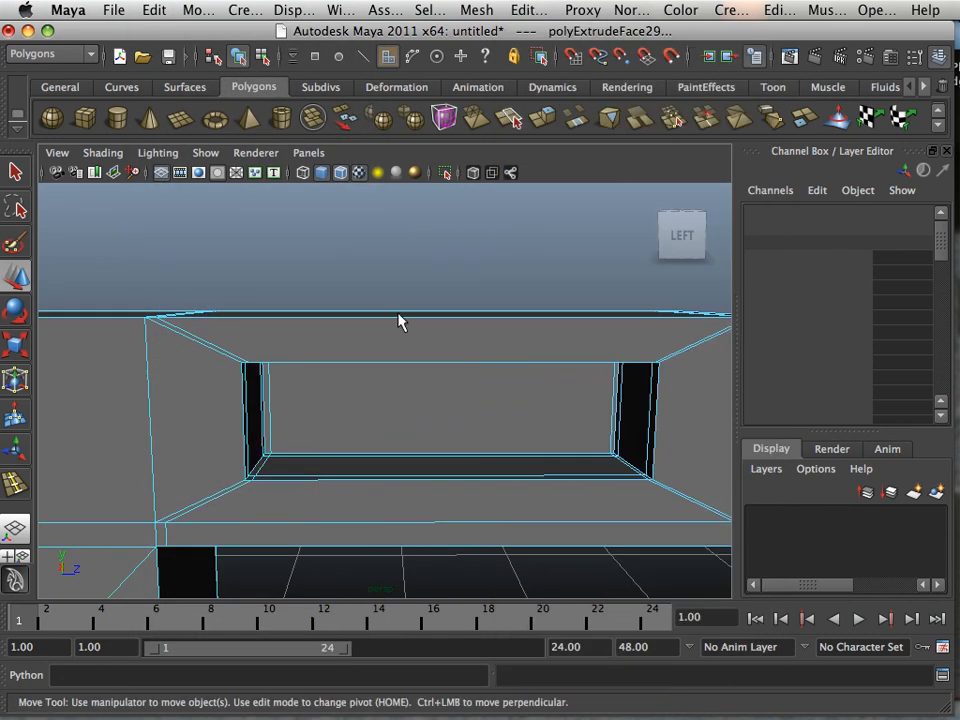
pyautogui.moveTo(243, 378); pyautogui.dragTo(243, 364)
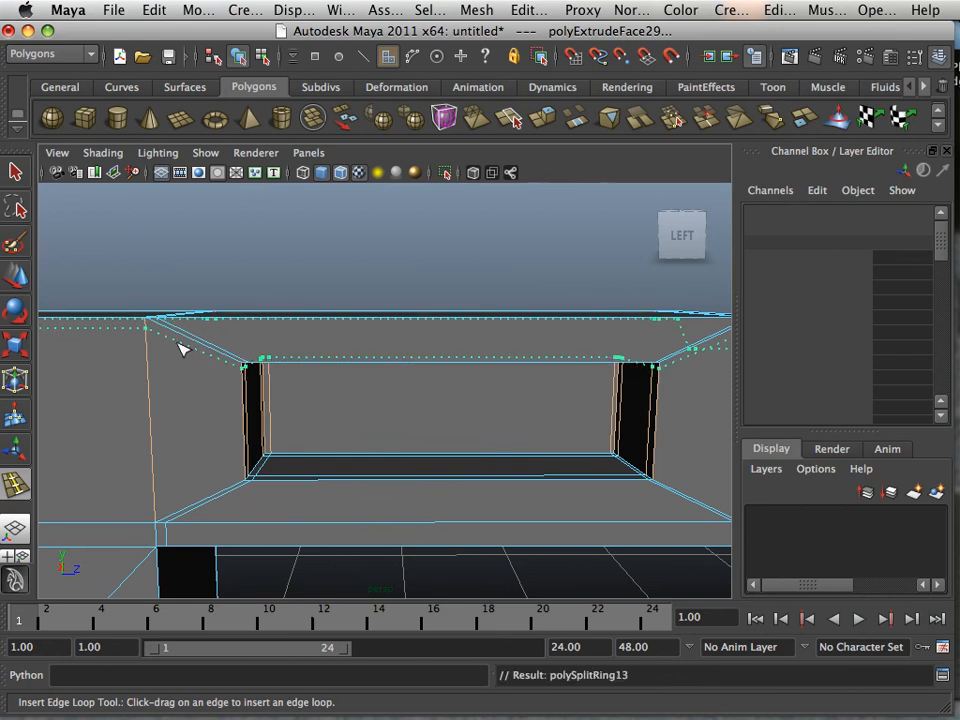
pyautogui.press('z')
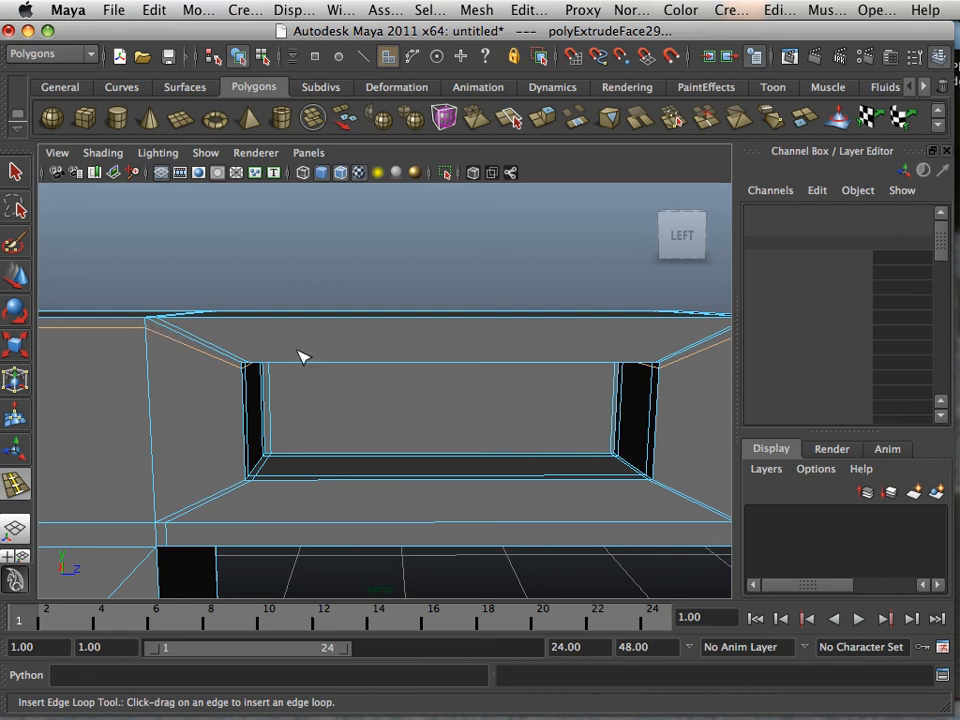
pyautogui.keyDown('alt'); pyautogui.moveTo(486, 394); pyautogui.dragTo(80, 383, button='right'); pyautogui.keyUp('alt')
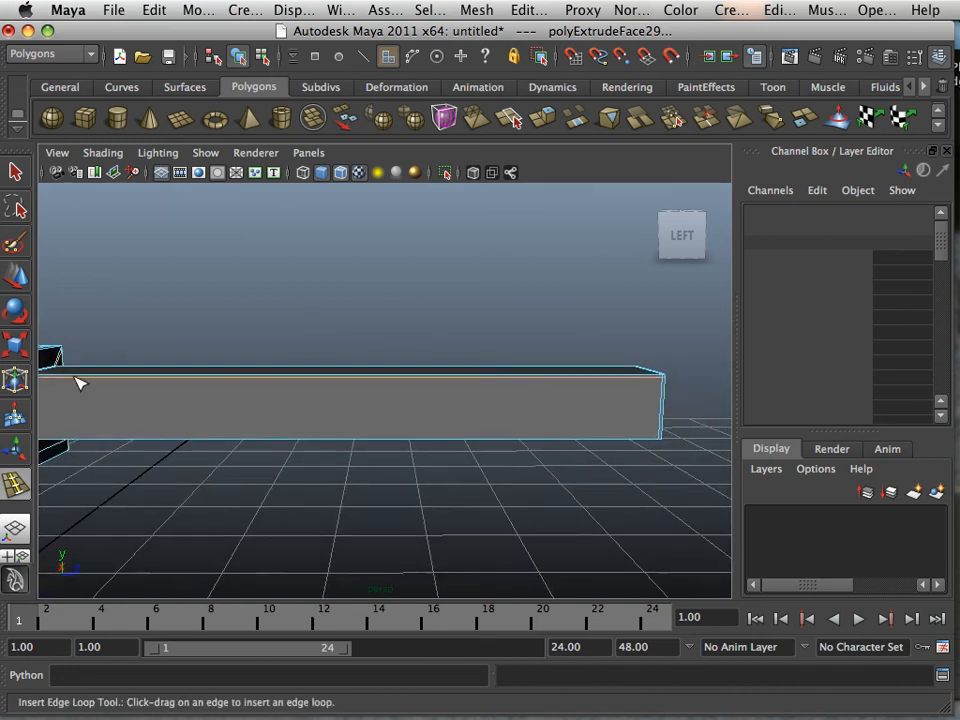
pyautogui.keyDown('alt'); pyautogui.moveTo(80, 383); pyautogui.dragTo(291, 356, button='middle'); pyautogui.keyUp('alt')
pyautogui.keyDown('alt'); pyautogui.moveTo(291, 356); pyautogui.dragTo(372, 387, button='right'); pyautogui.keyUp('alt')
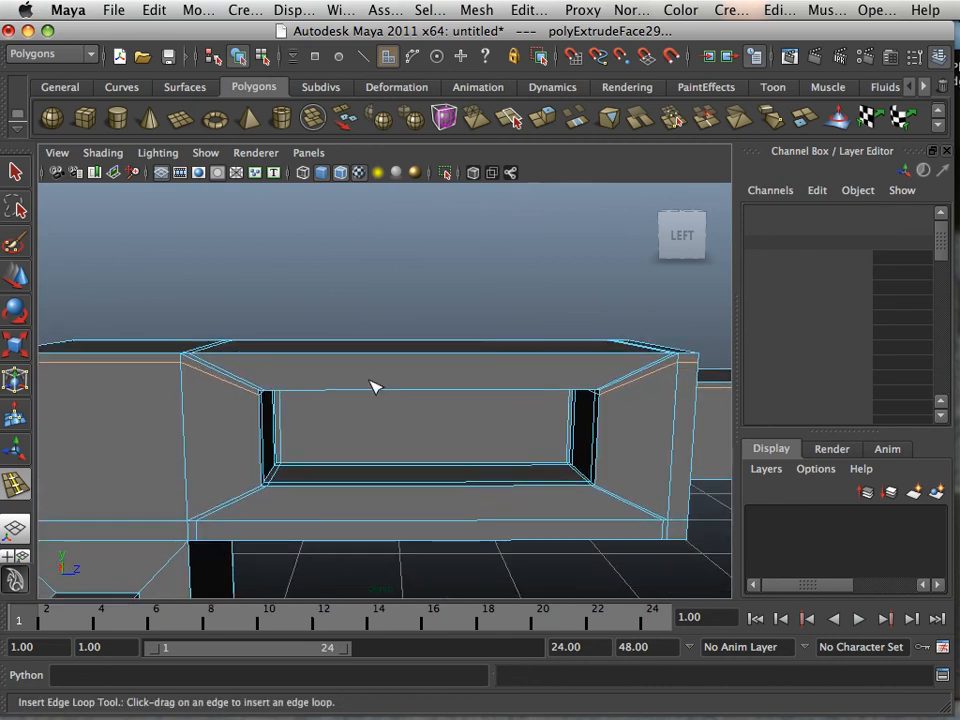
# - Delete the selected horizontal edge loop near the recess's upper edge with Delete Edge/Vertex
pyautogui.click(527, 10)
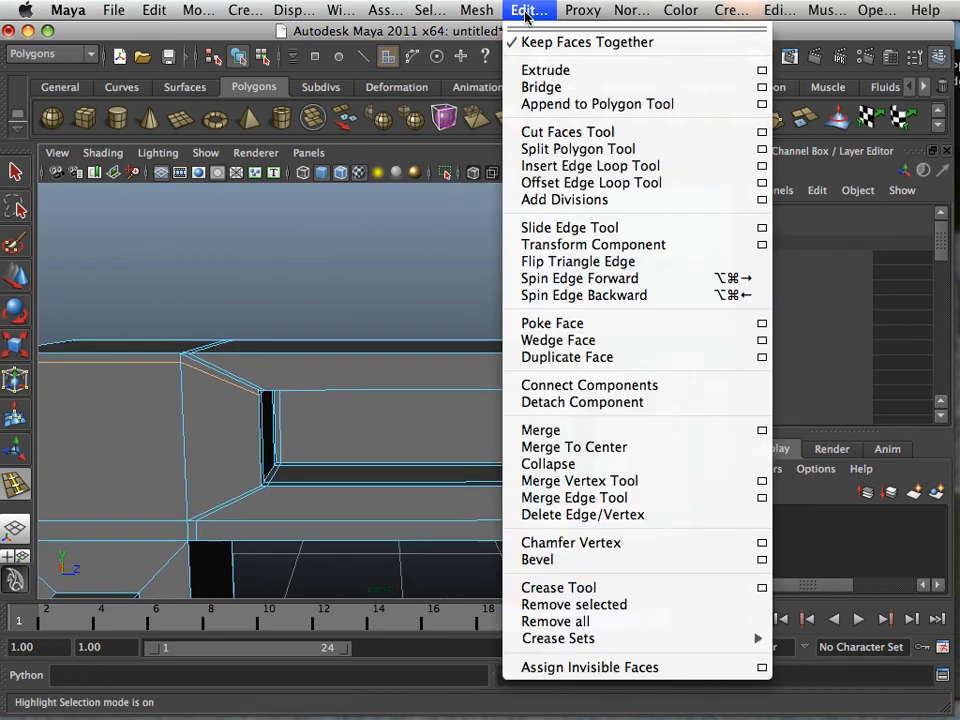
pyautogui.click(588, 516)
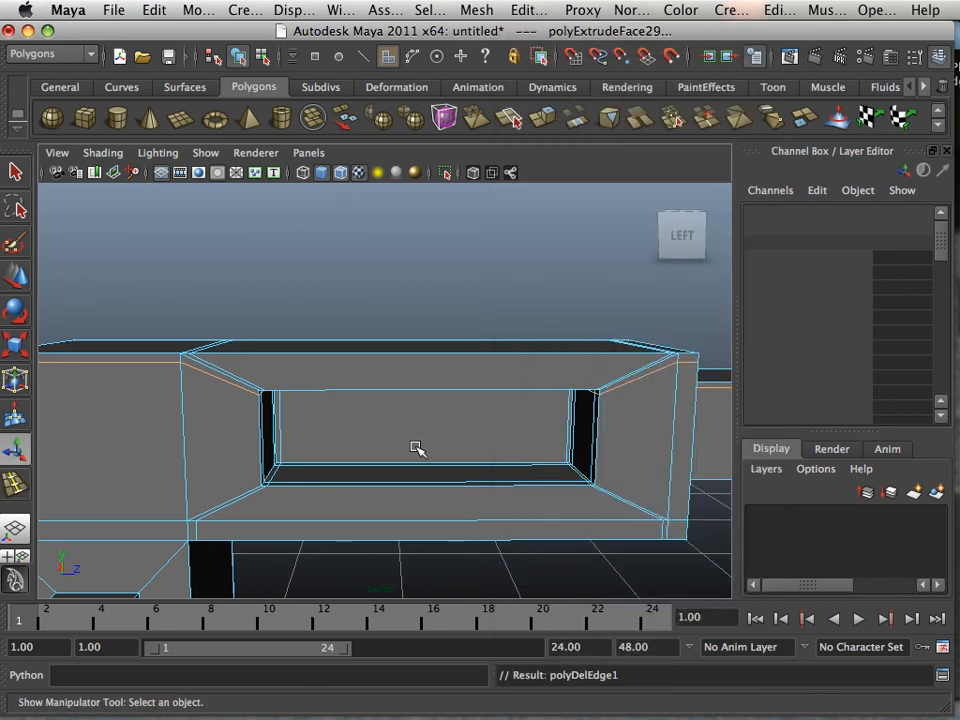
pyautogui.click(362, 394)
pyautogui.scroll(-2, 361, 394)
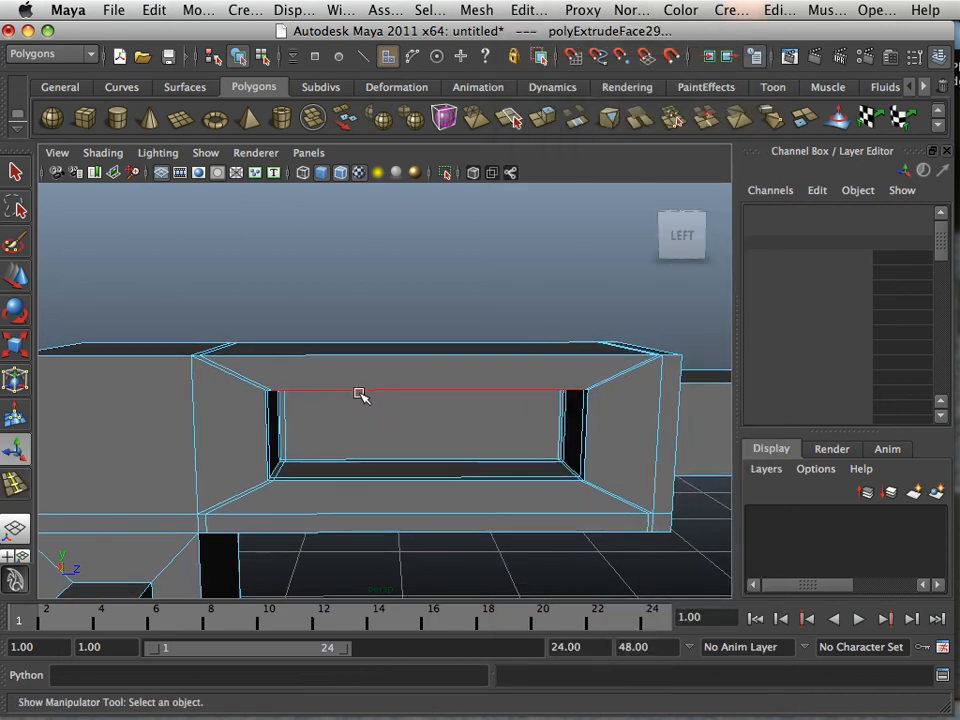
# - Return the attachment to object selection, display it smoothed and deselect it
pyautogui.moveTo(360, 394); pyautogui.dragTo(420, 366, button='right')
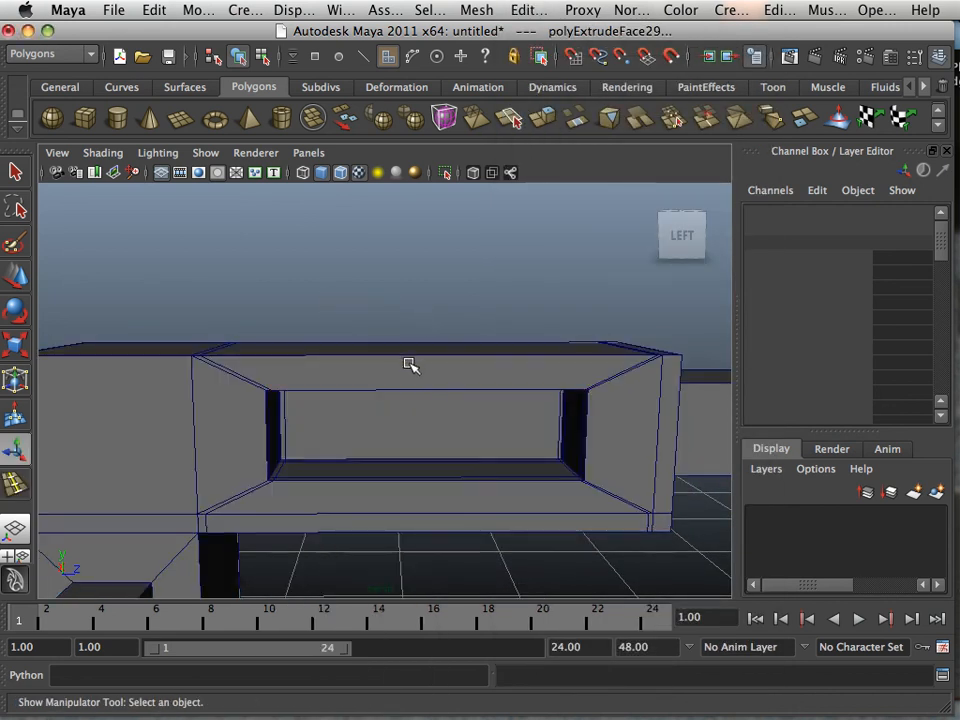
pyautogui.click(261, 385)
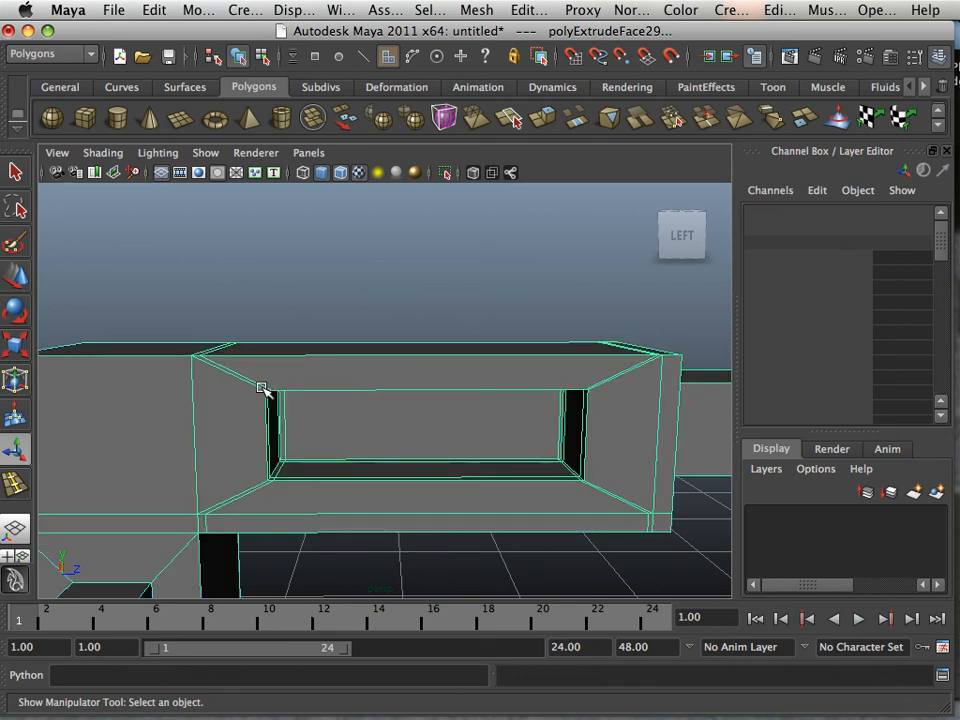
pyautogui.press('3')
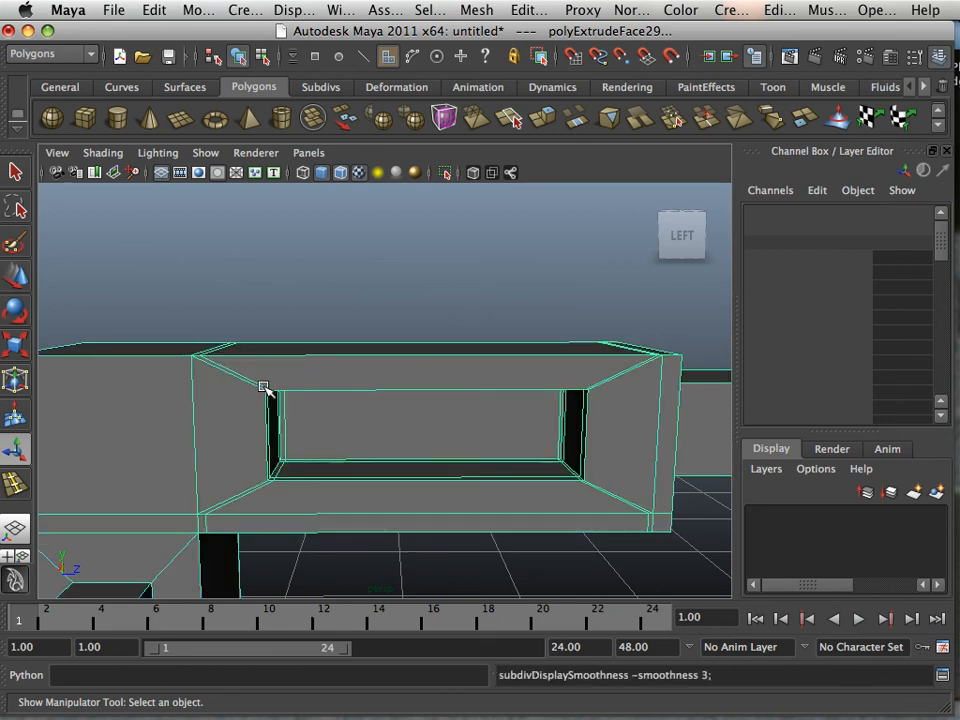
pyautogui.click(267, 334)
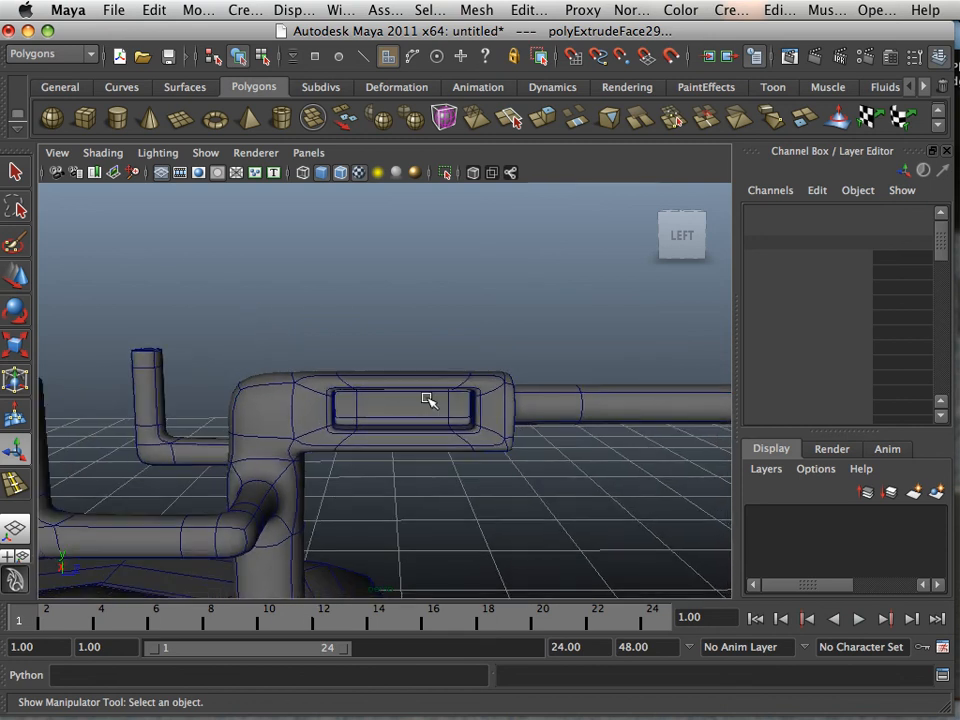
# - Examine the smoothed attachment, its beam recess, fork and barrel on the head from several angles
pyautogui.keyDown('alt'); pyautogui.moveTo(428, 399); pyautogui.dragTo(332, 437); pyautogui.keyUp('alt')
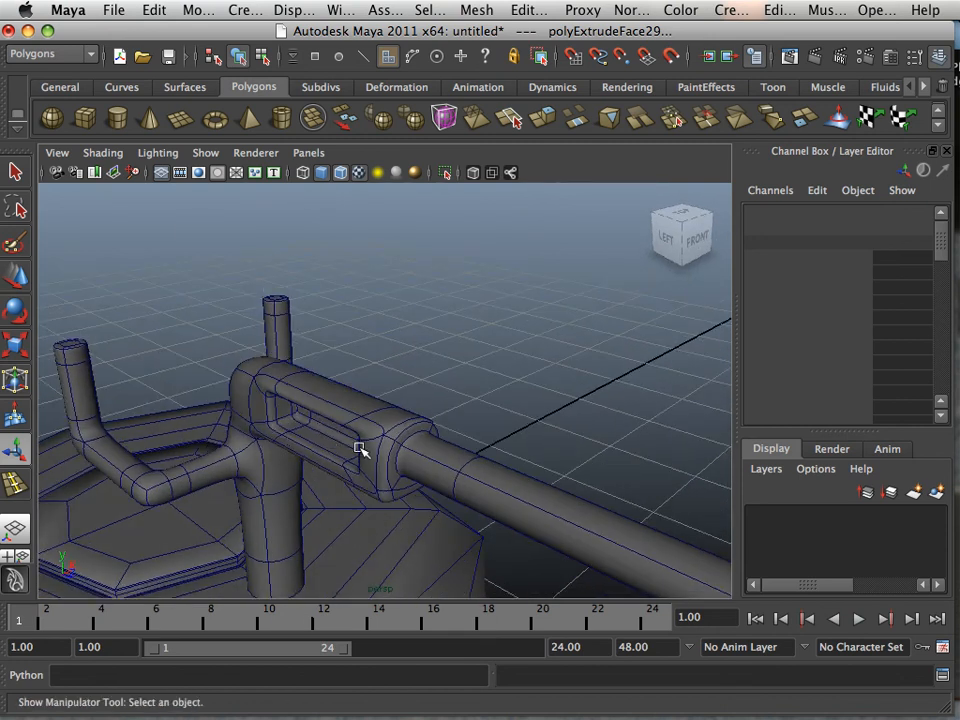
pyautogui.keyDown('alt'); pyautogui.moveTo(428, 446); pyautogui.dragTo(324, 429, button='right'); pyautogui.keyUp('alt')
pyautogui.keyDown('alt'); pyautogui.moveTo(324, 429); pyautogui.dragTo(450, 384); pyautogui.keyUp('alt')
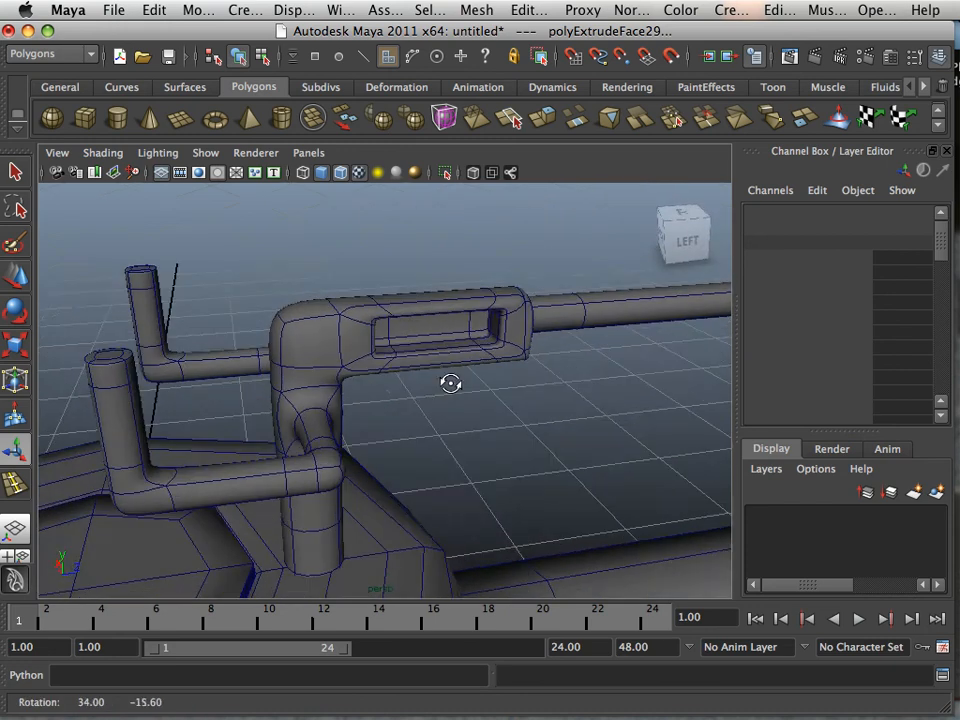
pyautogui.keyDown('alt'); pyautogui.moveTo(450, 384); pyautogui.dragTo(444, 411, button='right'); pyautogui.keyUp('alt')
pyautogui.keyDown('alt'); pyautogui.moveTo(444, 411); pyautogui.dragTo(281, 336); pyautogui.keyUp('alt')
pyautogui.keyDown('alt'); pyautogui.moveTo(285, 343); pyautogui.dragTo(478, 410, button='right'); pyautogui.keyUp('alt')
pyautogui.scroll(-5, 478, 410)
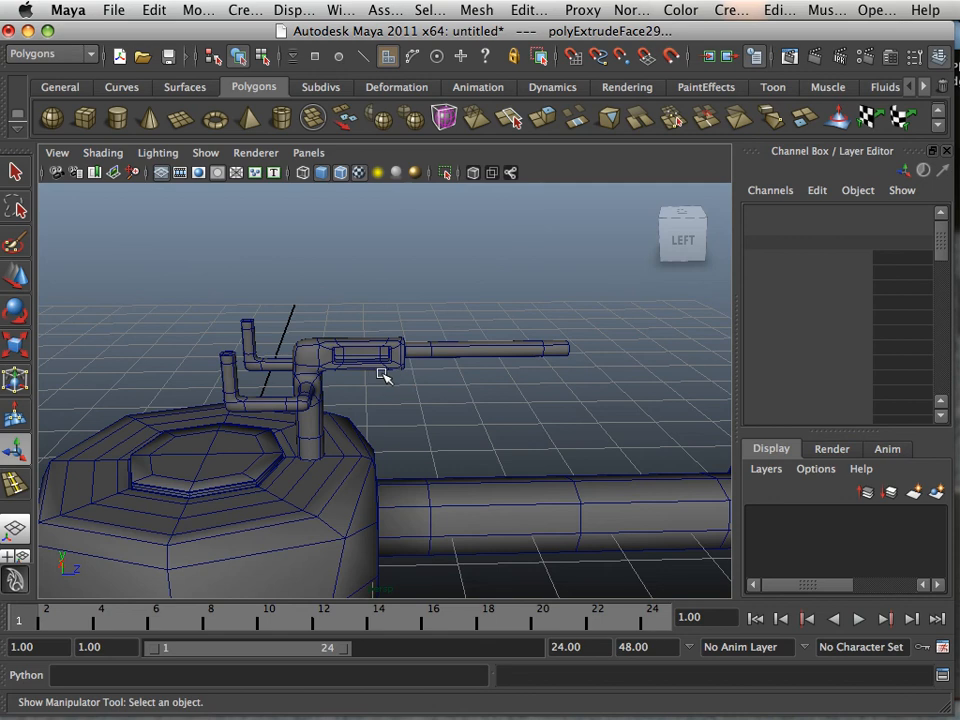